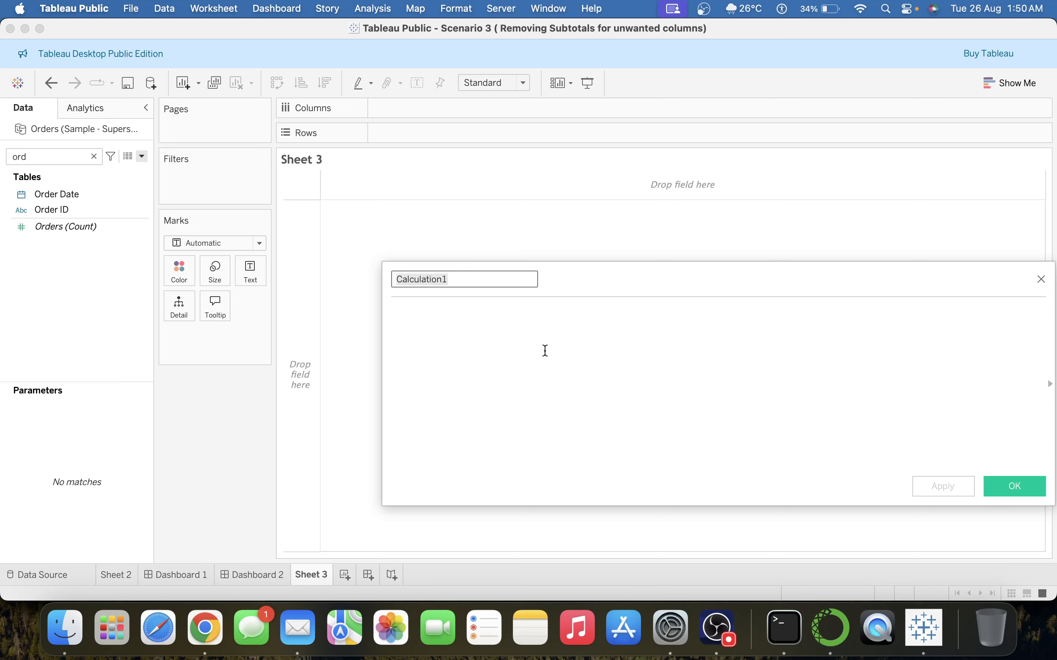
Step: Name the new calculated field "First purchase date"
{"action": "type", "text": "F"}
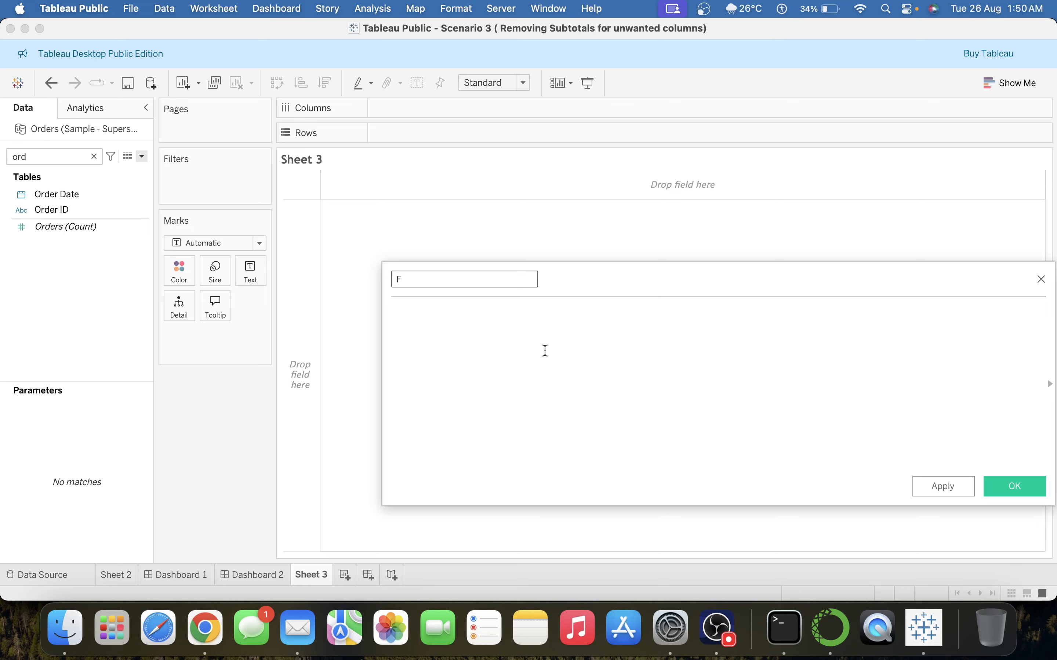
{"action": "type", "text": "irst purchase Dat"}
{"action": "key", "text": "BackSpace"}
{"action": "key", "text": "BackSpace"}
{"action": "key", "text": "BackSpace"}
{"action": "type", "text": "date"}
{"action": "key", "text": "Tab"}
Step: Enter the formula { FIXED [Customer Name]: MIN([Order Date])} for First purchase date and apply it
{"action": "type", "text": "{ fix"}
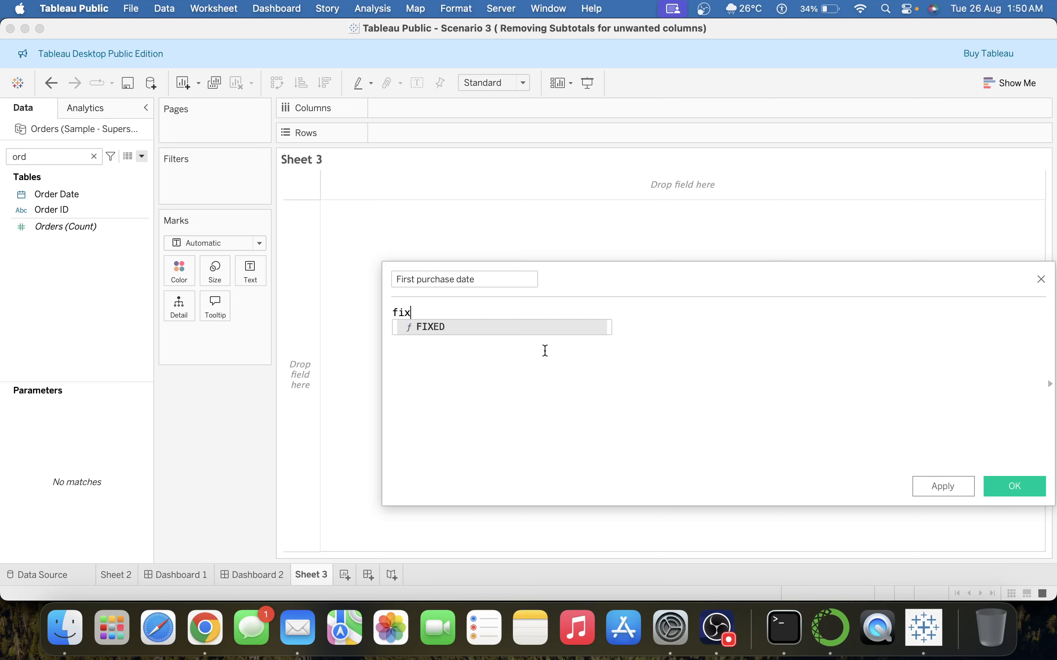
{"action": "key", "text": "Return"}
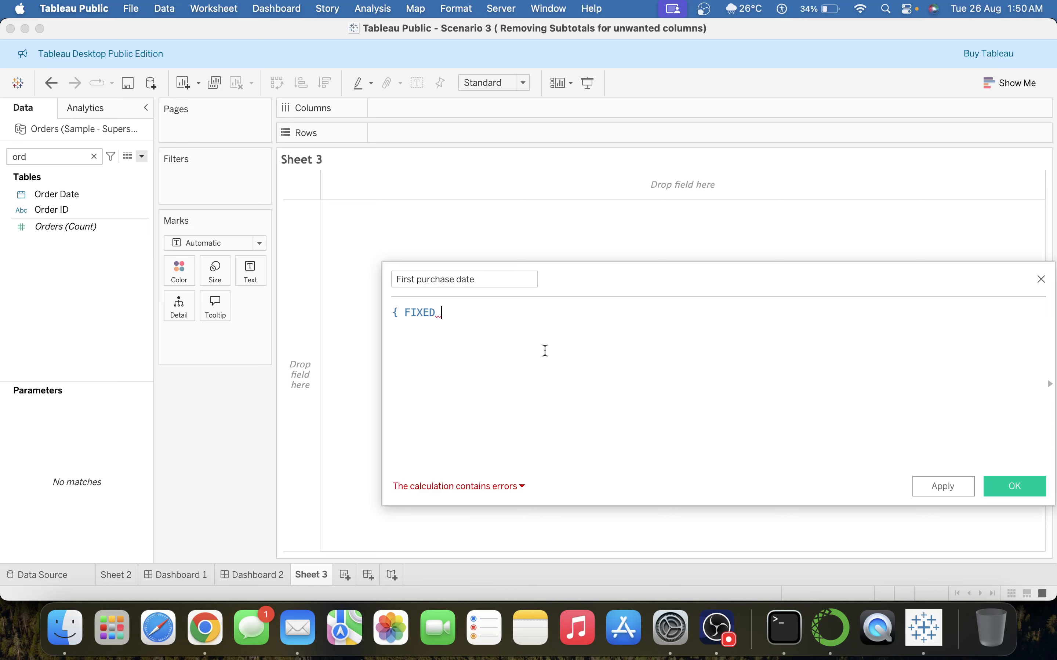
{"action": "type", "text": "cus"}
{"action": "key", "text": "Down"}
{"action": "key", "text": "Return"}
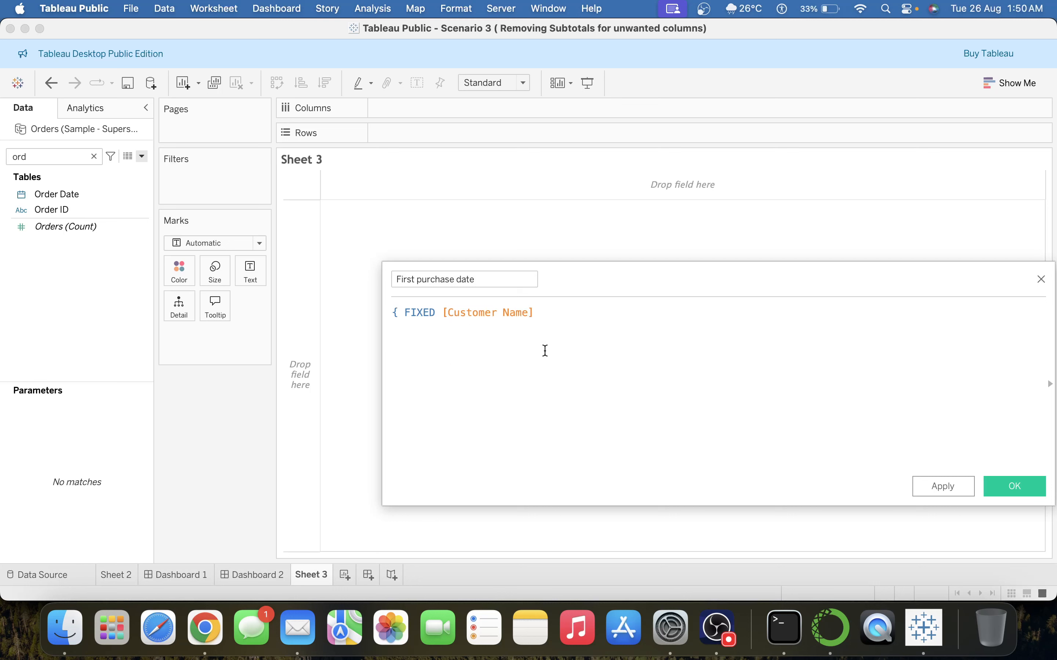
{"action": "type", "text": ": min"}
{"action": "key", "text": "Return"}
{"action": "type", "text": "or"}
{"action": "key", "text": "Down"}
{"action": "key", "text": "Return"}
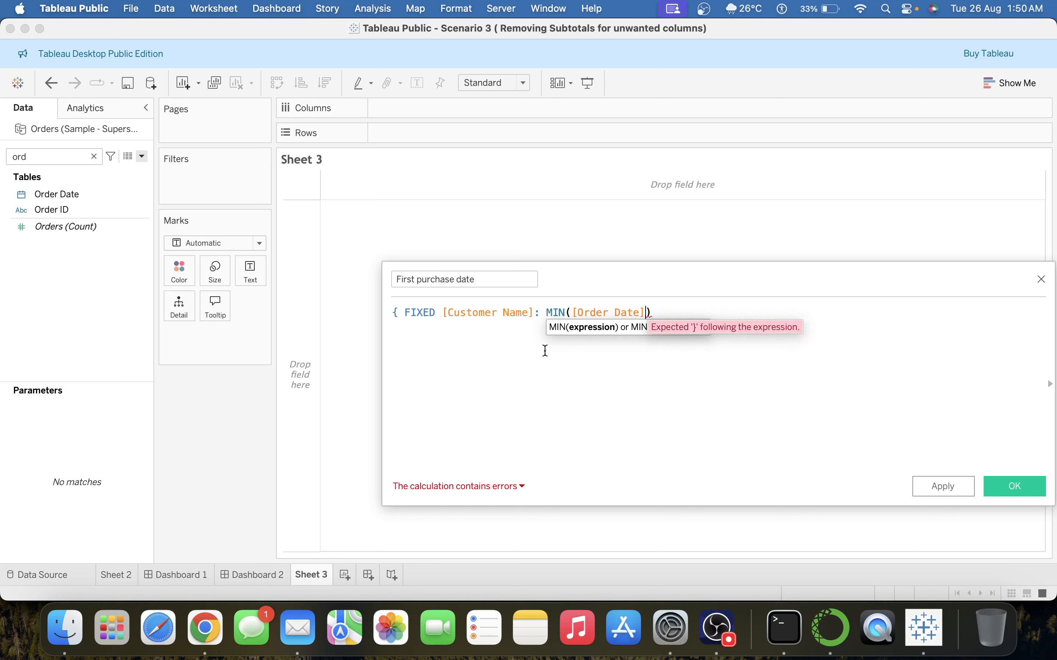
{"action": "type", "text": "}"}
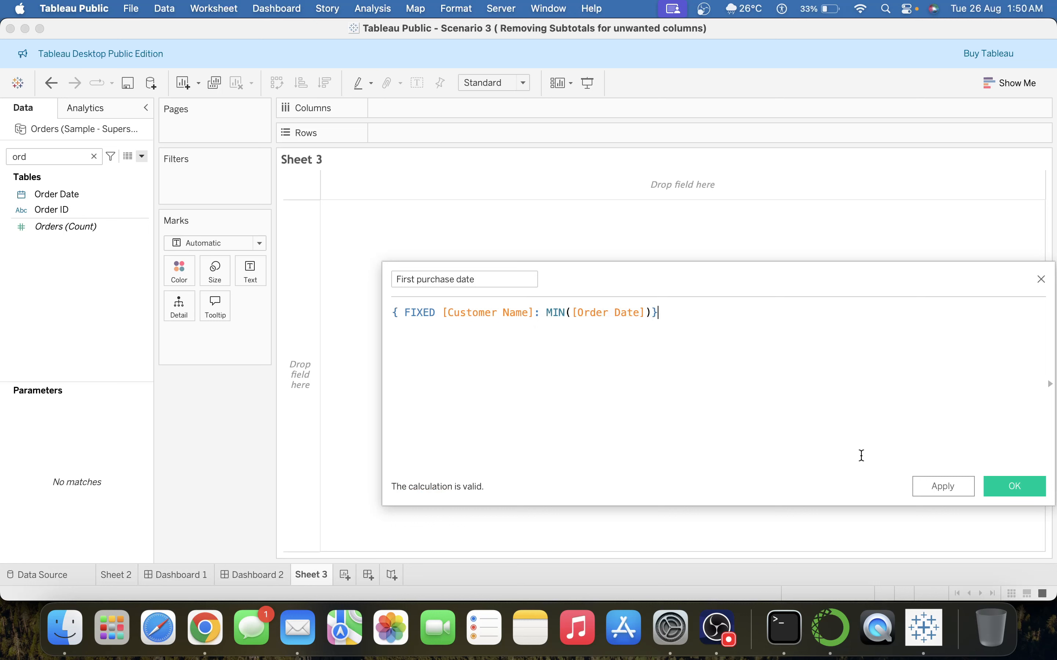
{"action": "left_click", "coordinate": [941, 484]}
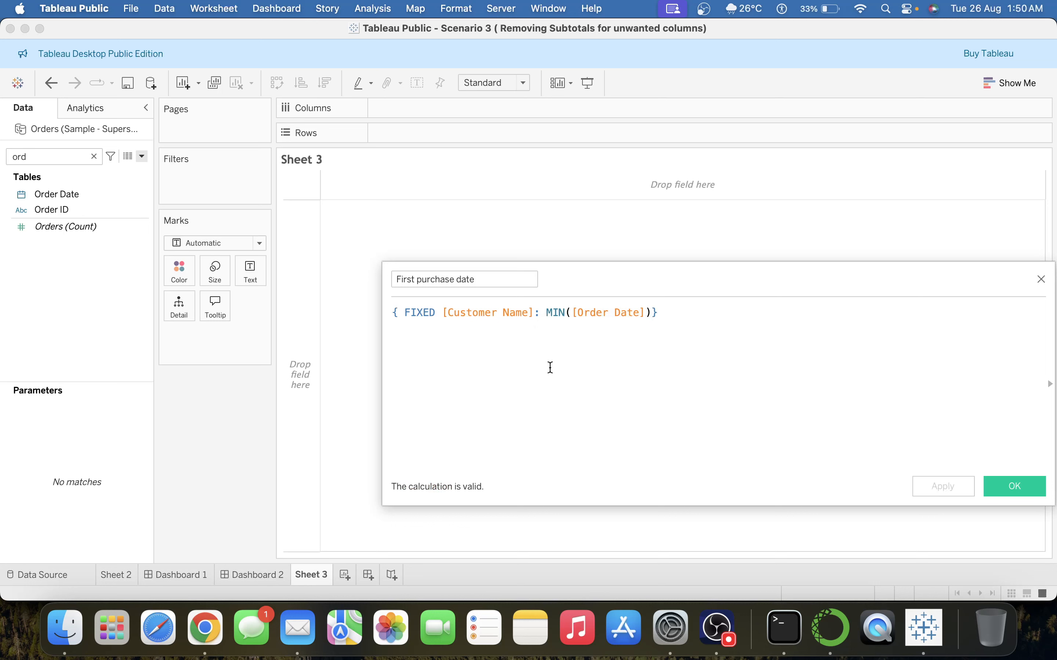
{"action": "triple_click", "coordinate": [425, 280]}
Step: Clear the field search and filter the field list to calculated fields only
{"action": "left_click", "coordinate": [94, 156]}
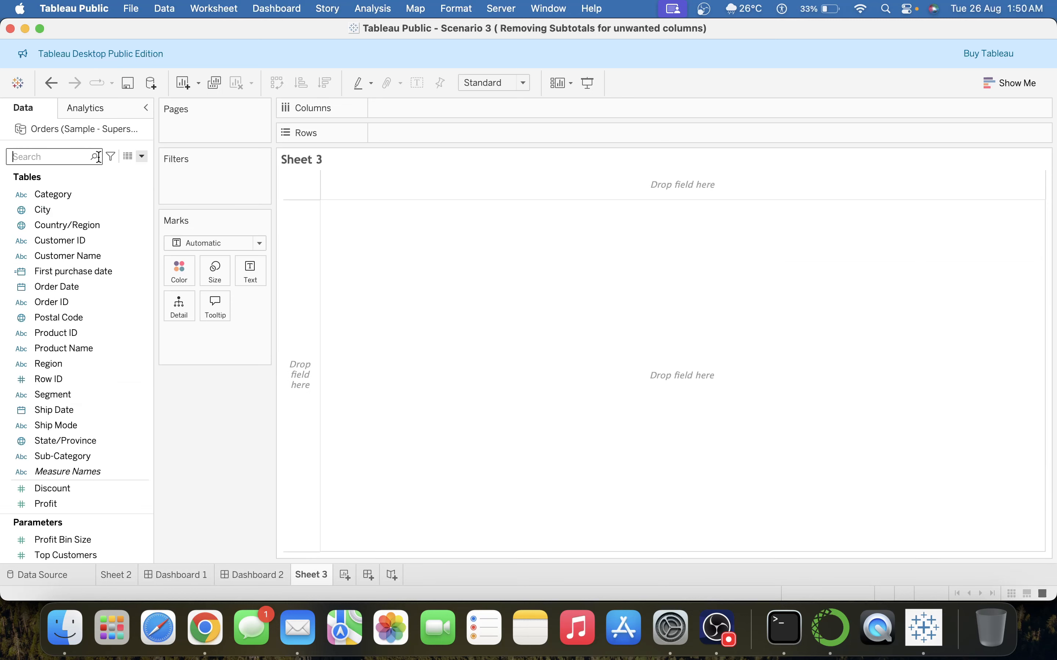
{"action": "left_click", "coordinate": [113, 156]}
{"action": "left_click", "coordinate": [92, 177]}
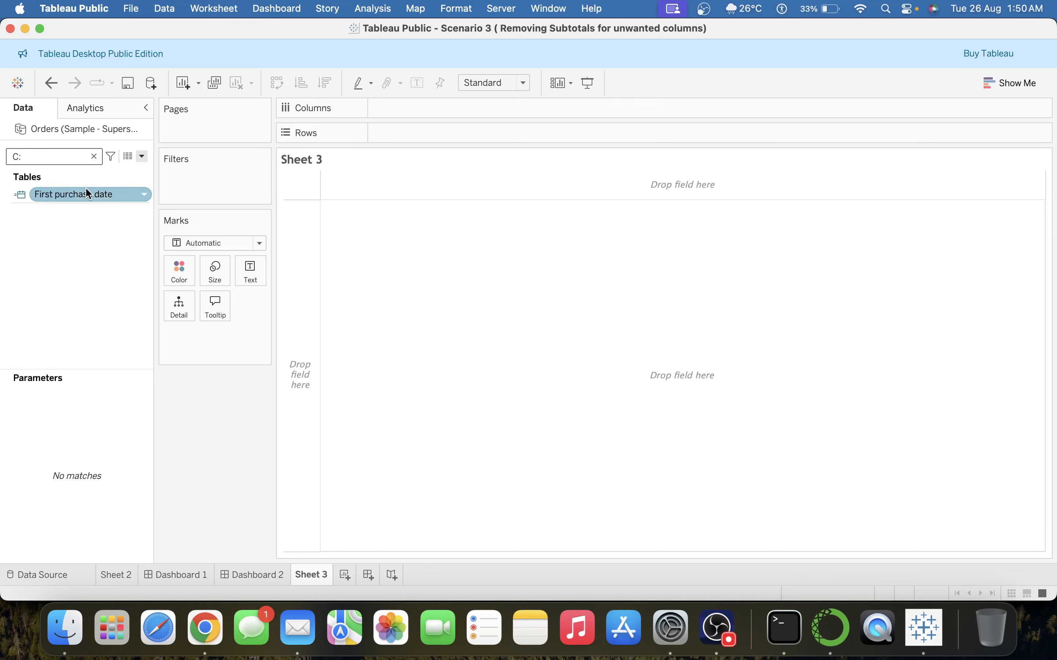
Step: Find the Customer Name and First purchase date fields and add them to Rows in that order
{"action": "triple_click", "coordinate": [58, 157]}
{"action": "type", "text": "cus"}
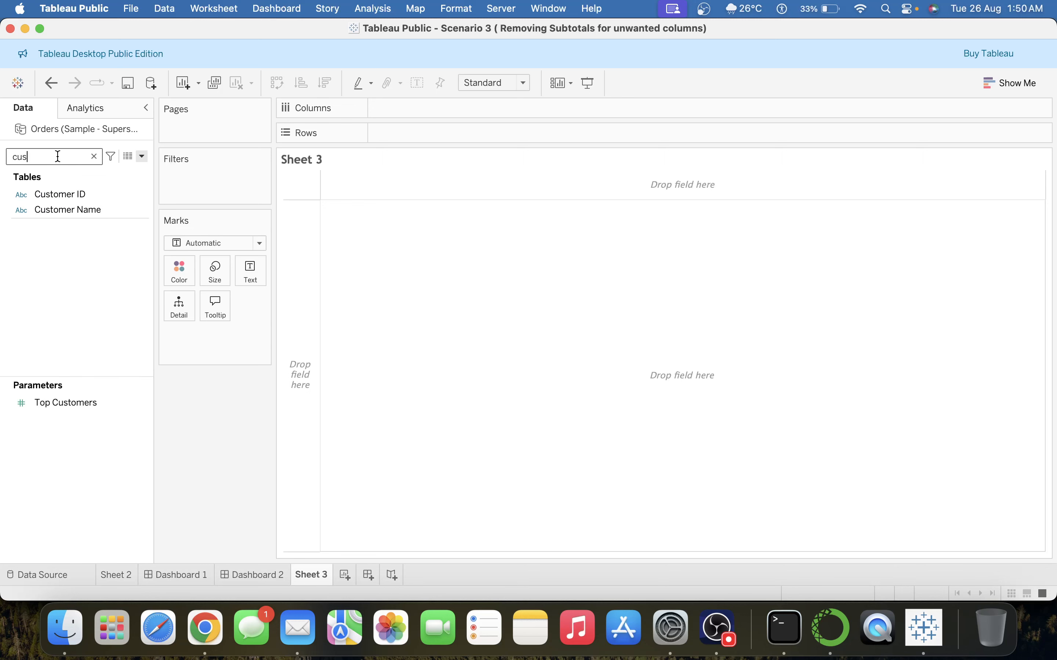
{"action": "double_click", "coordinate": [82, 207]}
{"action": "triple_click", "coordinate": [64, 153]}
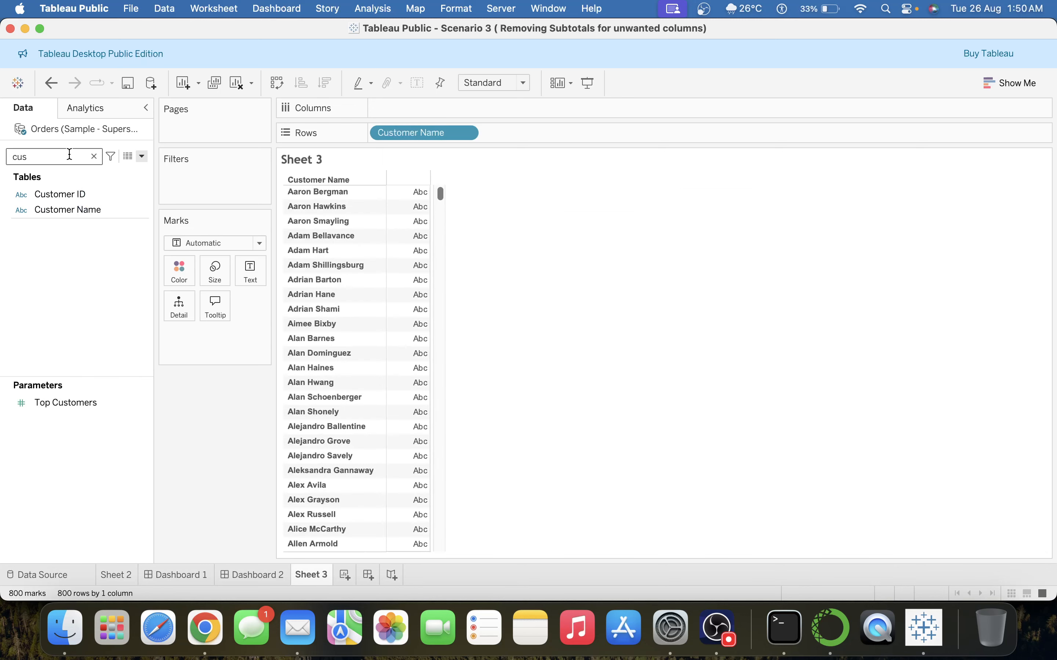
{"action": "type", "text": "fir"}
{"action": "left_click", "coordinate": [81, 193]}
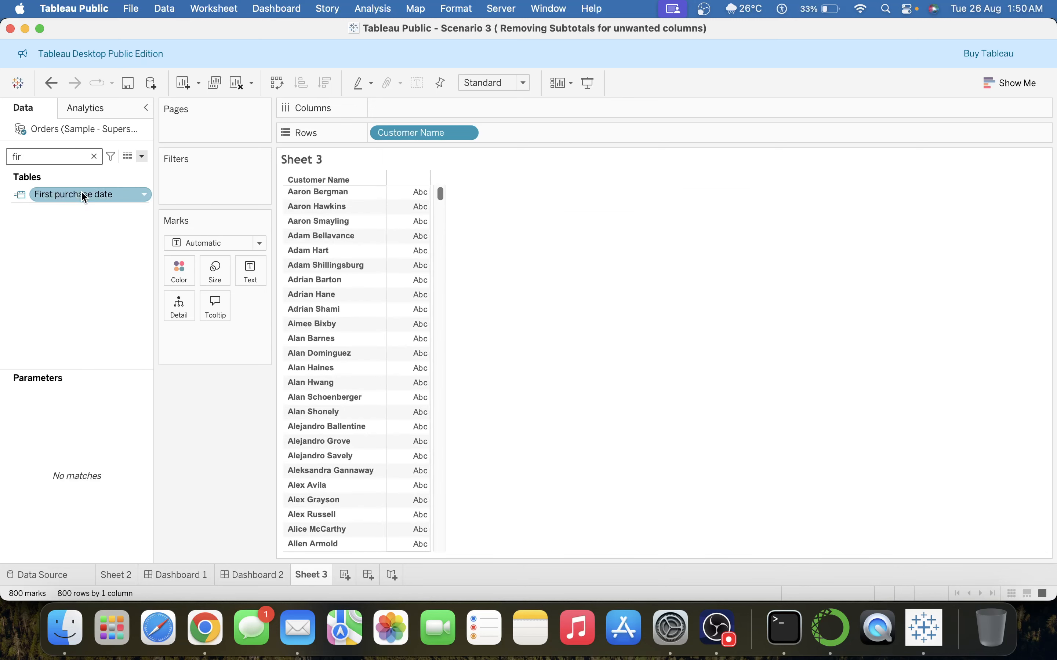
{"action": "left_click_drag", "start_coordinate": [81, 194], "coordinate": [596, 131]}
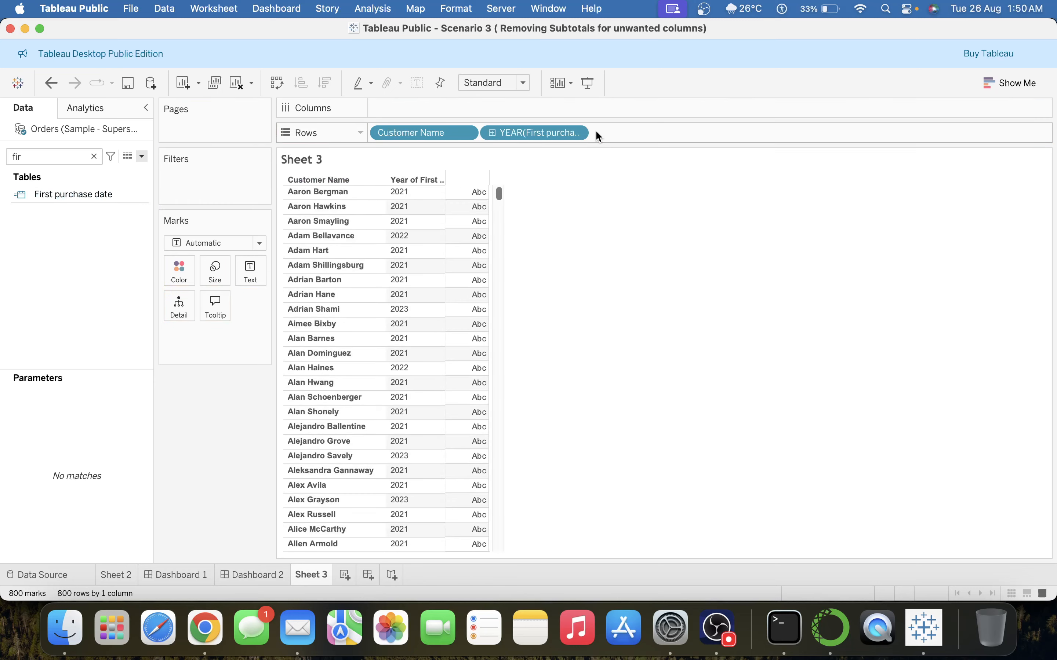
Step: Show First purchase date in Rows as a discrete exact date and widen its column to fit the full header
{"action": "left_click", "coordinate": [569, 133]}
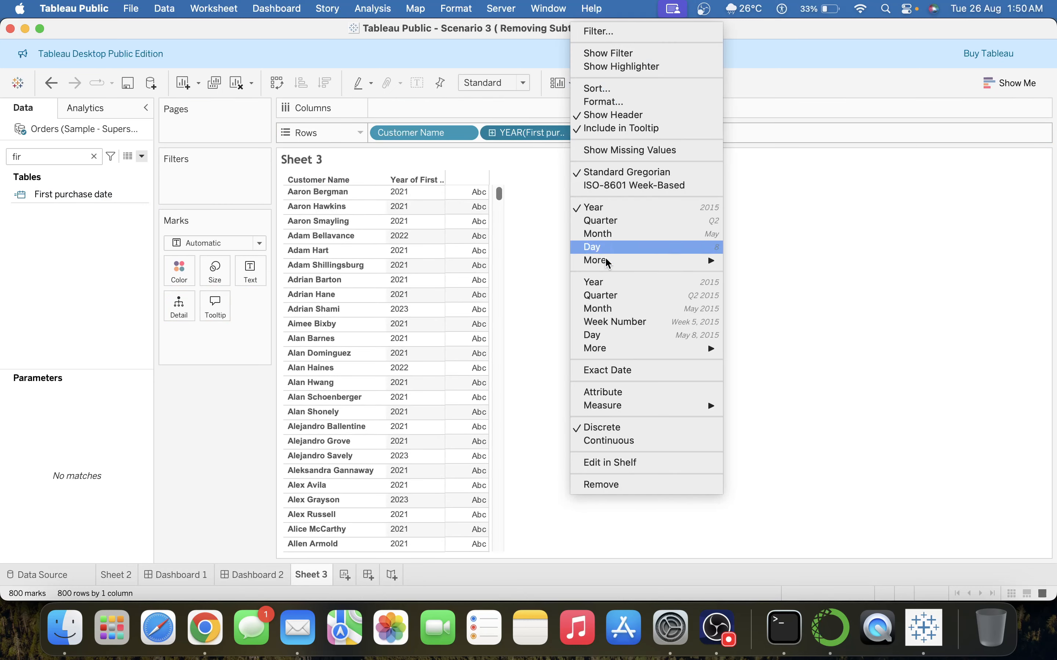
{"action": "left_click", "coordinate": [630, 371]}
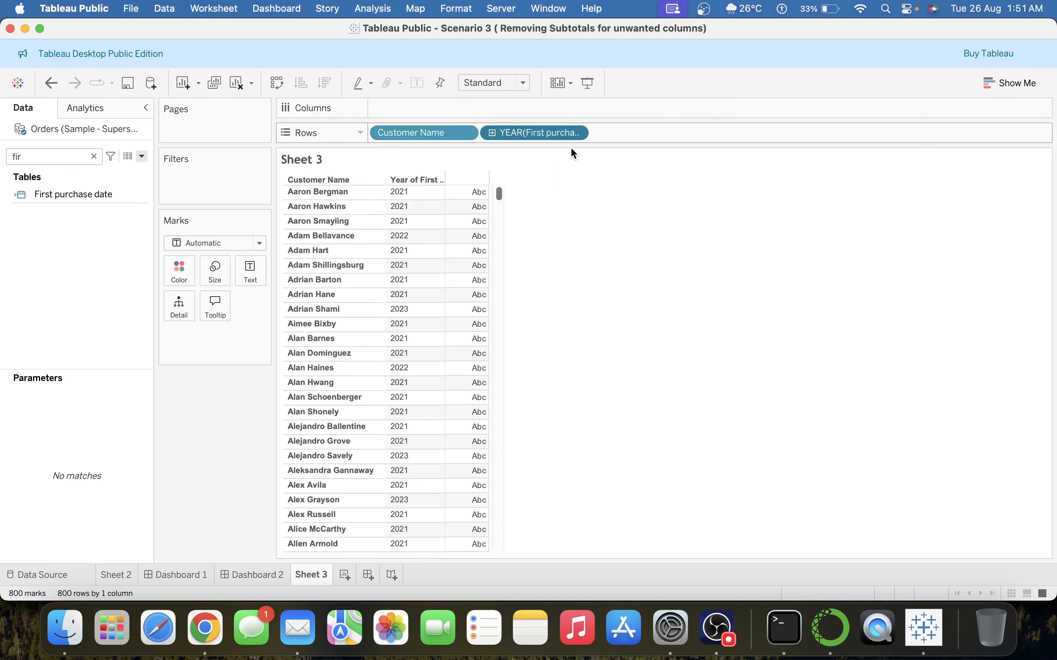
{"action": "right_click", "coordinate": [544, 133]}
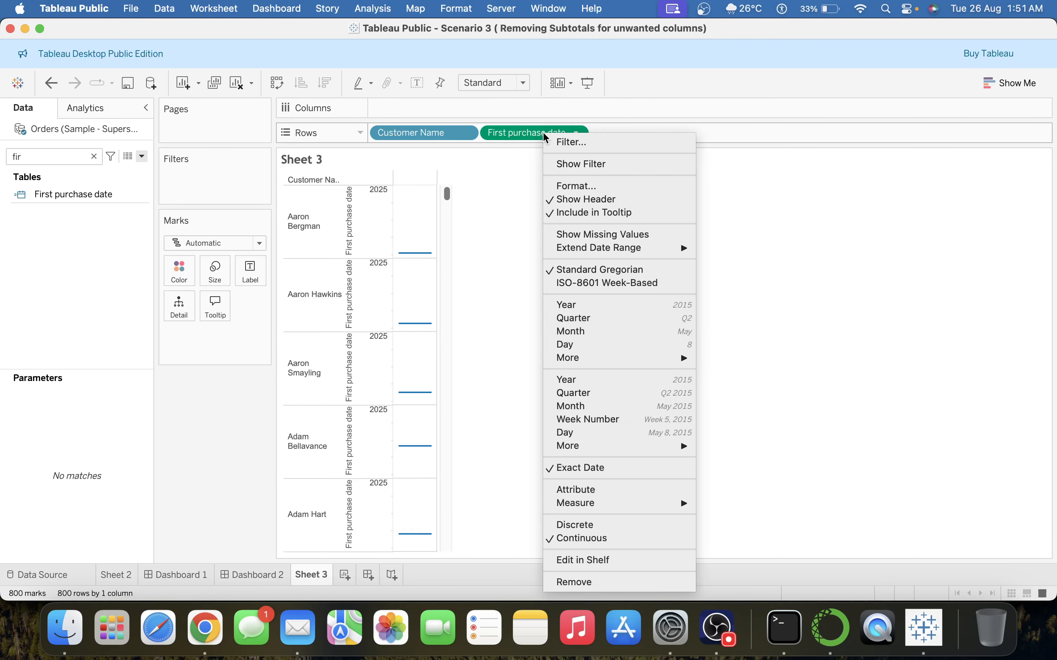
{"action": "left_click", "coordinate": [583, 525]}
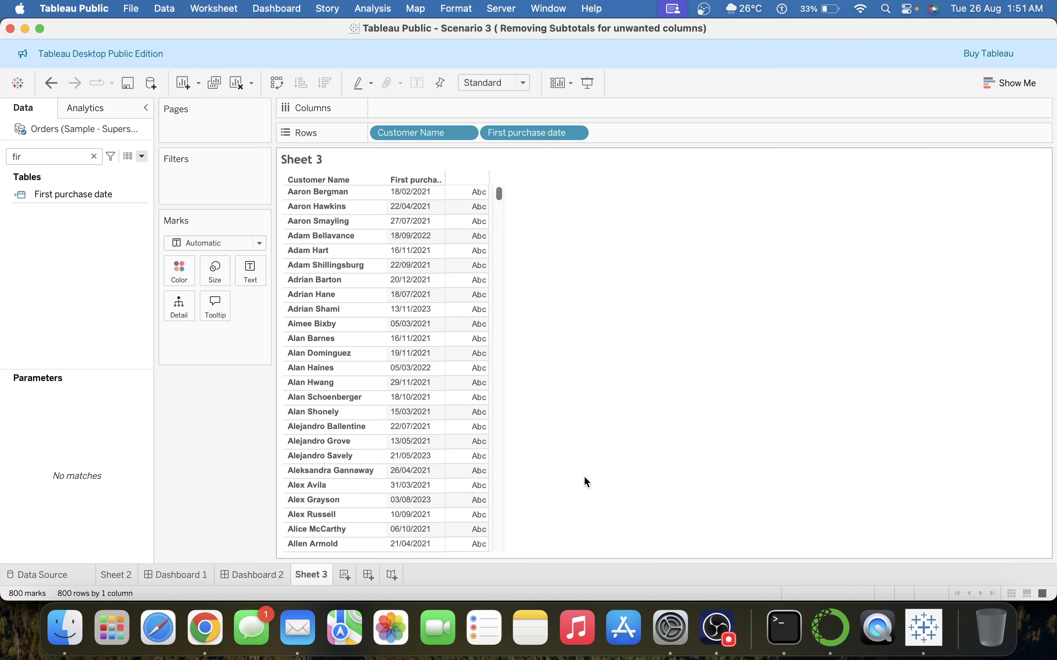
{"action": "left_click", "coordinate": [528, 131]}
{"action": "left_click_drag", "start_coordinate": [445, 245], "coordinate": [538, 252]}
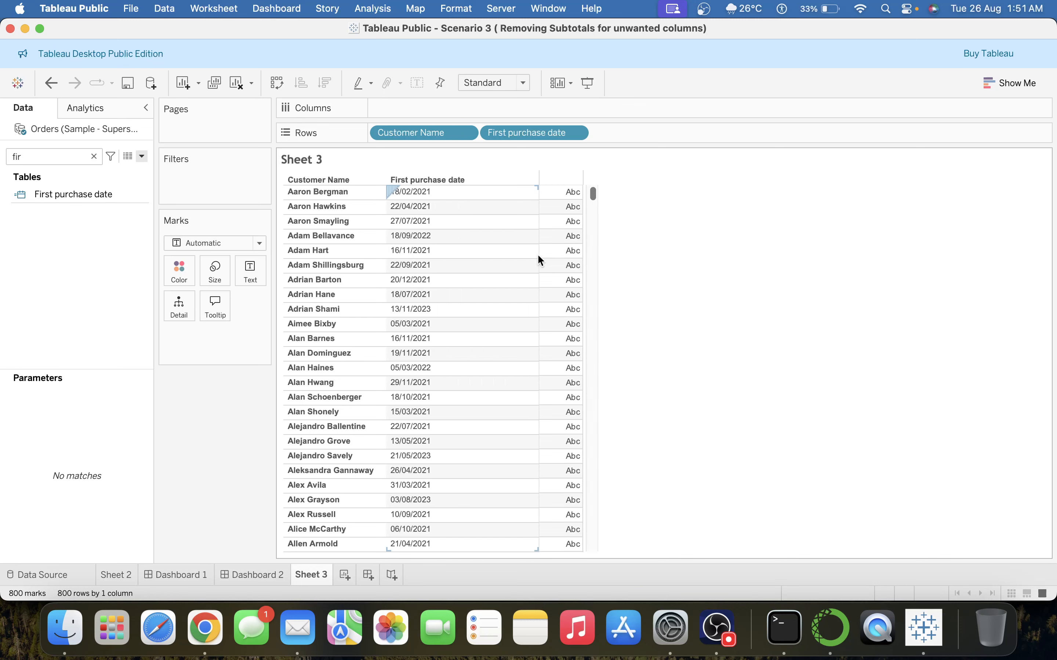
Step: Clear the field search and create a new calculated field named "Next purchased date"
{"action": "left_click", "coordinate": [94, 157]}
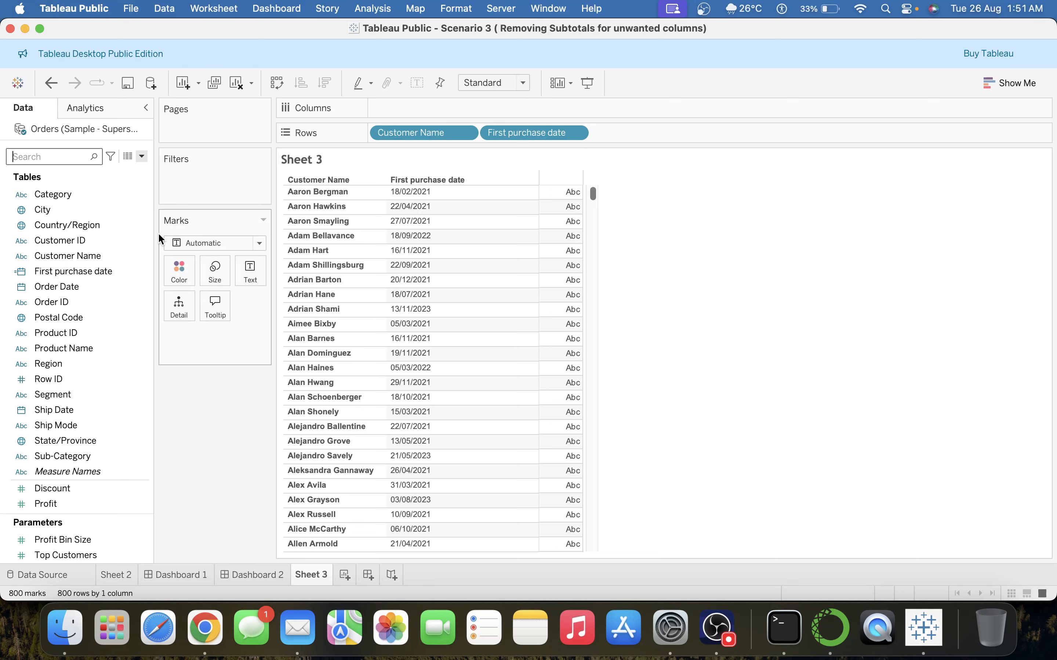
{"action": "left_click", "coordinate": [142, 156]}
{"action": "left_click", "coordinate": [109, 171]}
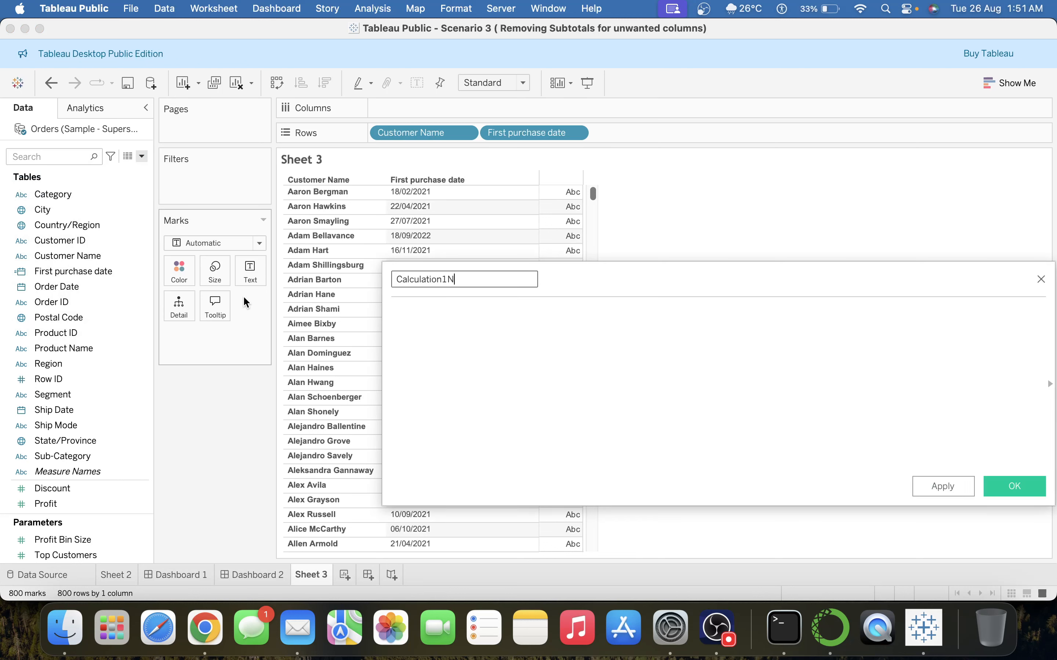
{"action": "key", "text": "BackSpace"}
{"action": "key", "text": "BackSpace"}
{"action": "key", "text": "BackSpace"}
{"action": "key", "text": "BackSpace"}
{"action": "key", "text": "BackSpace"}
{"action": "key", "text": "BackSpace"}
{"action": "key", "text": "BackSpace"}
{"action": "key", "text": "BackSpace"}
{"action": "key", "text": "BackSpace"}
{"action": "key", "text": "BackSpace"}
{"action": "key", "text": "BackSpace"}
{"action": "key", "text": "BackSpace"}
{"action": "type", "text": "Next purchased date"}
{"action": "key", "text": "Tab"}
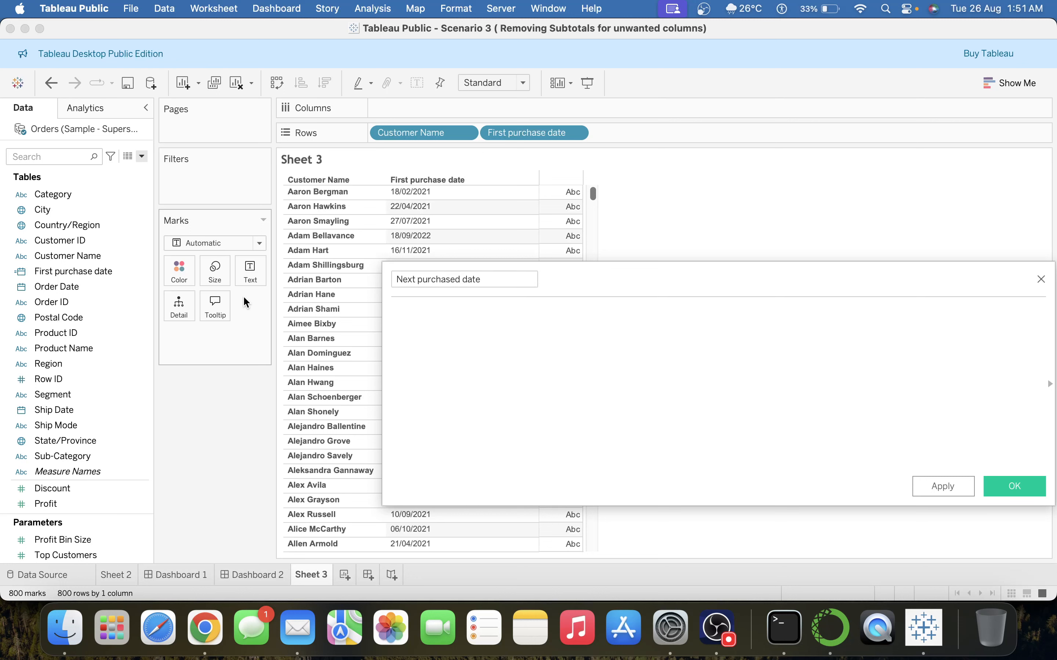
Step: Begin the Next purchased date formula with { FIXED [Customer Name]: MIN()
{"action": "type", "text": "fi"}
{"action": "key", "text": "Return"}
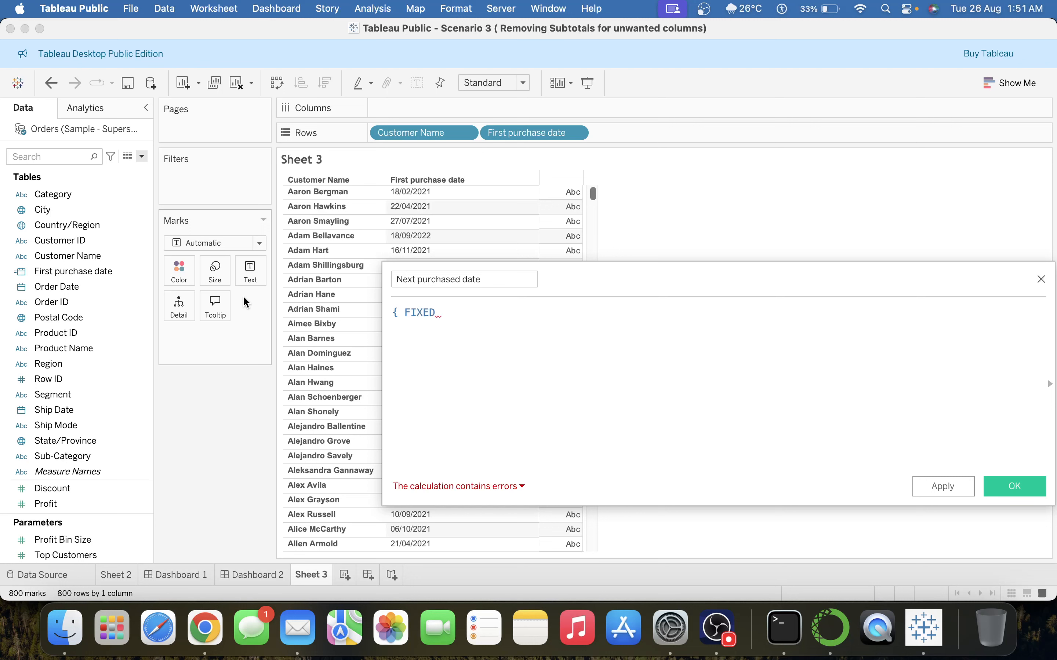
{"action": "type", "text": "cus"}
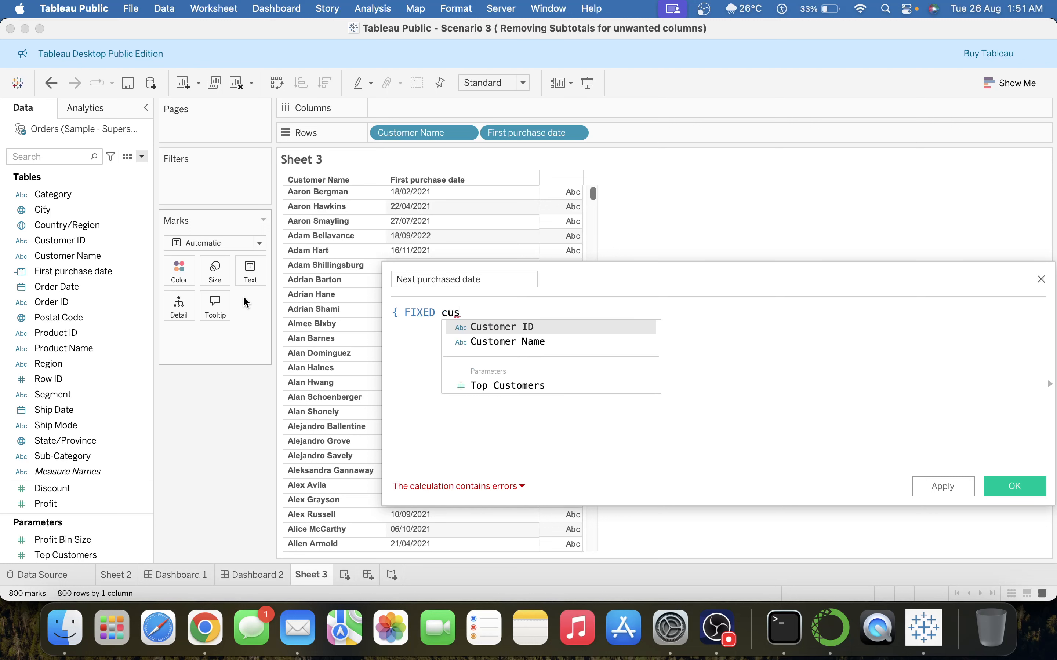
{"action": "key", "text": "Down"}
{"action": "key", "text": "Return"}
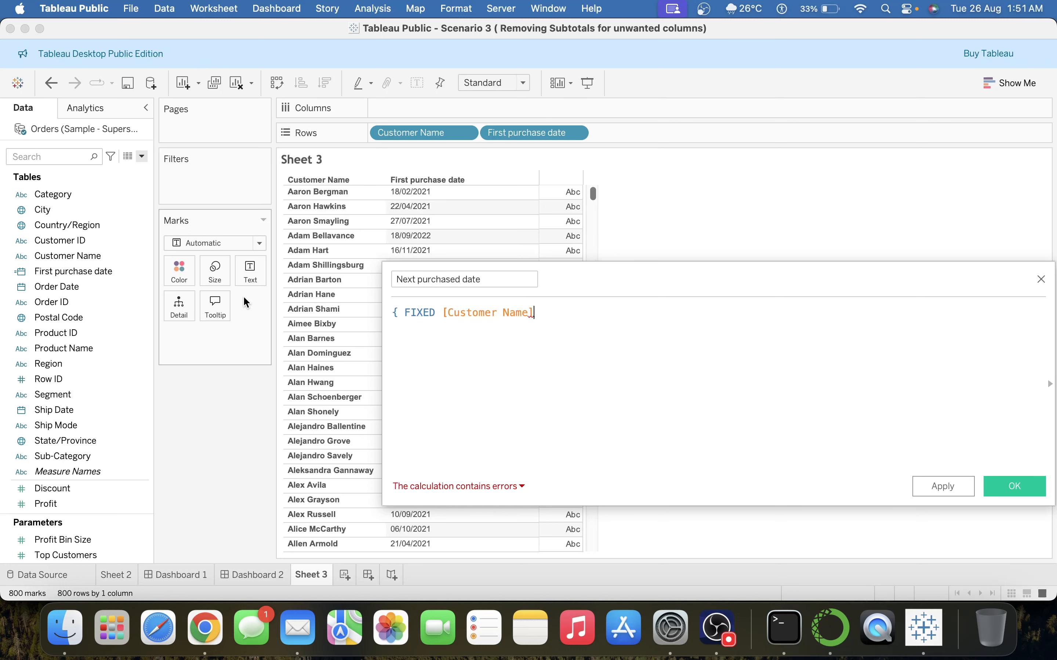
{"action": "type", "text": ":"}
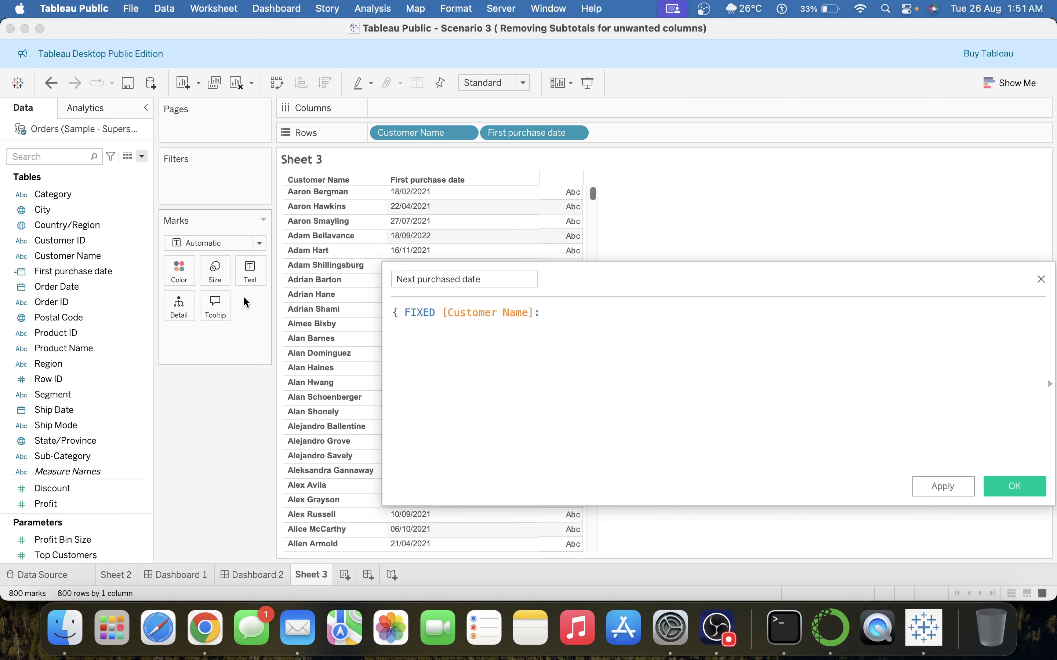
{"action": "type", "text": " min"}
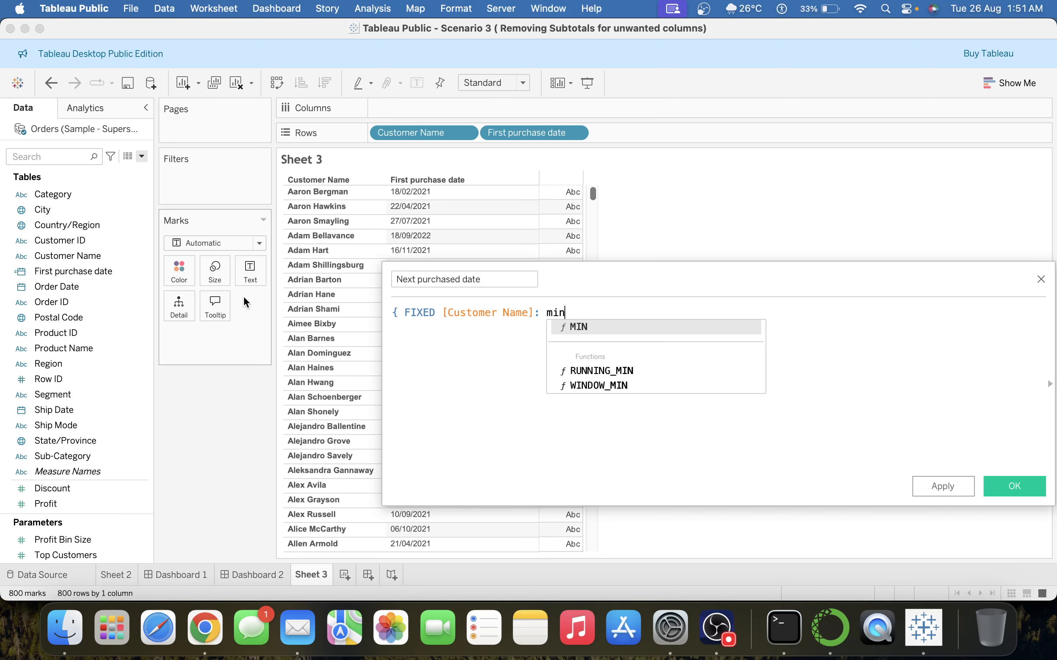
{"action": "key", "text": "Return"}
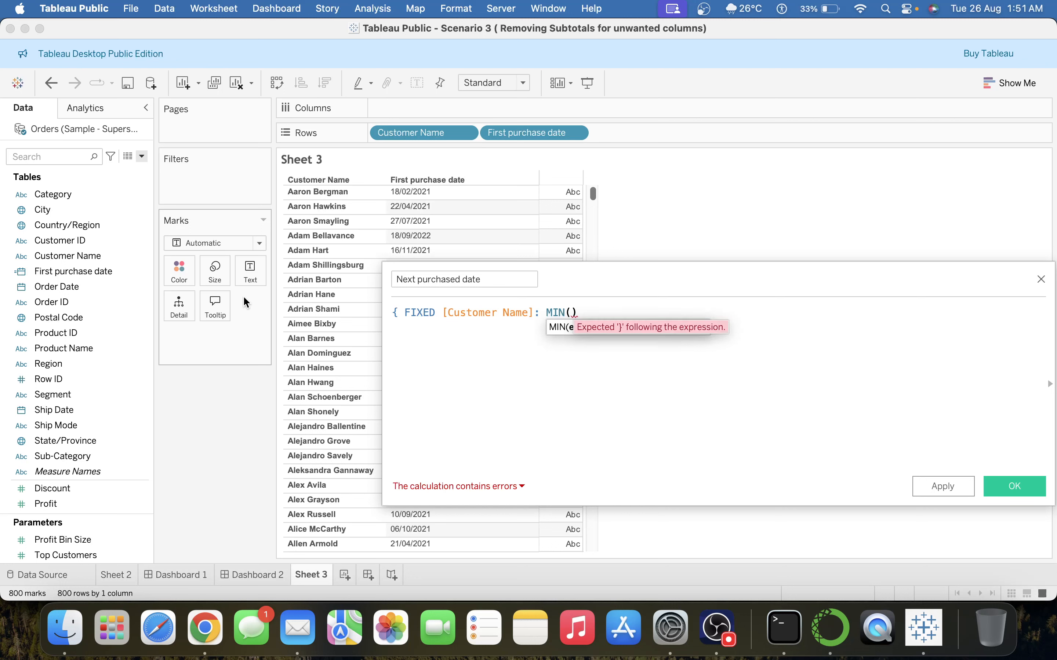
Step: Enter the comparison [First purchase date]=[Order Date] inside the MIN parentheses
{"action": "type", "text": "fir"}
{"action": "key", "text": "Down"}
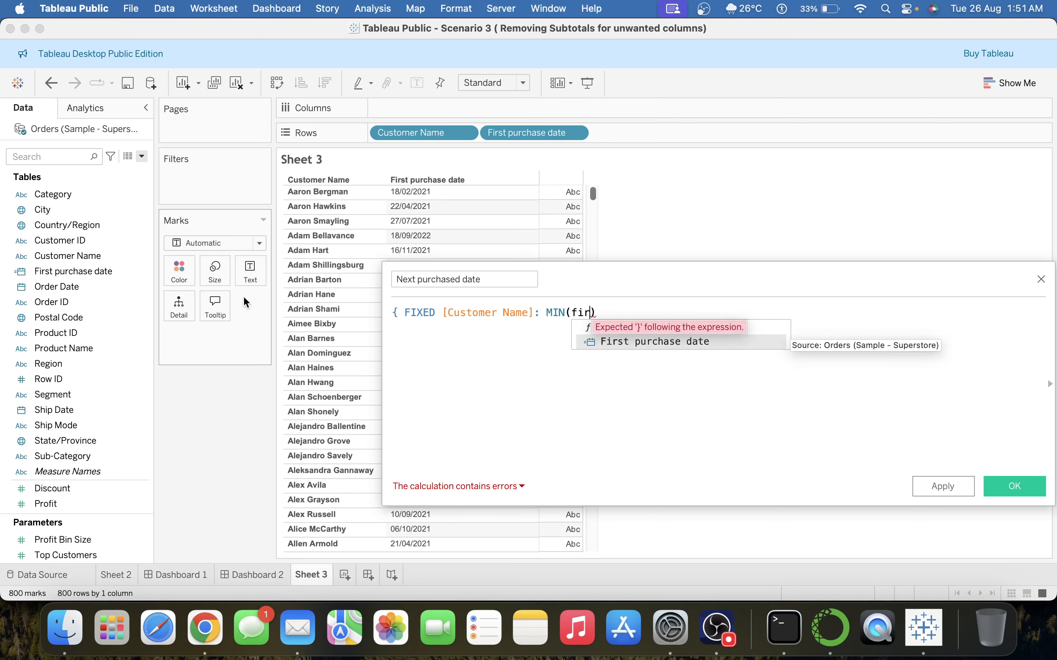
{"action": "key", "text": "Return"}
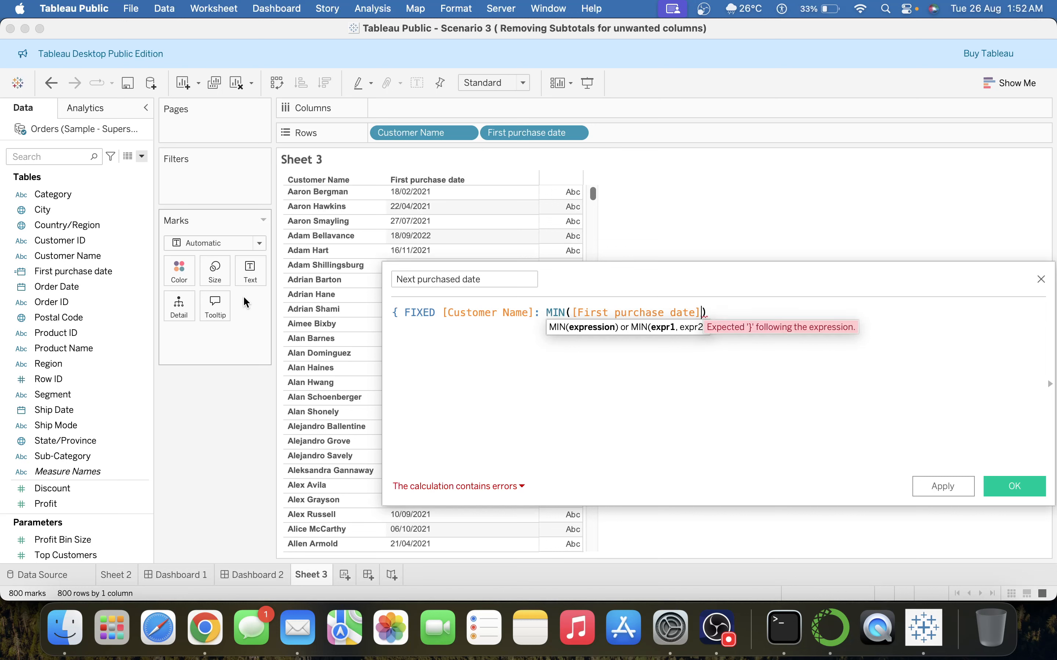
{"action": "type", "text": "=ord"}
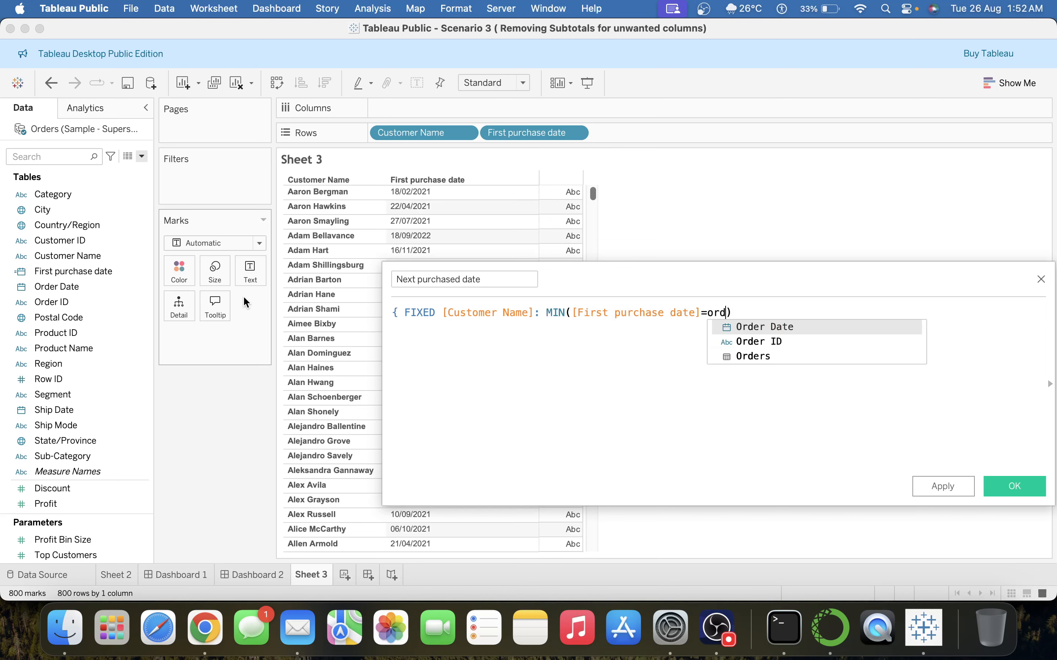
{"action": "key", "text": "Return"}
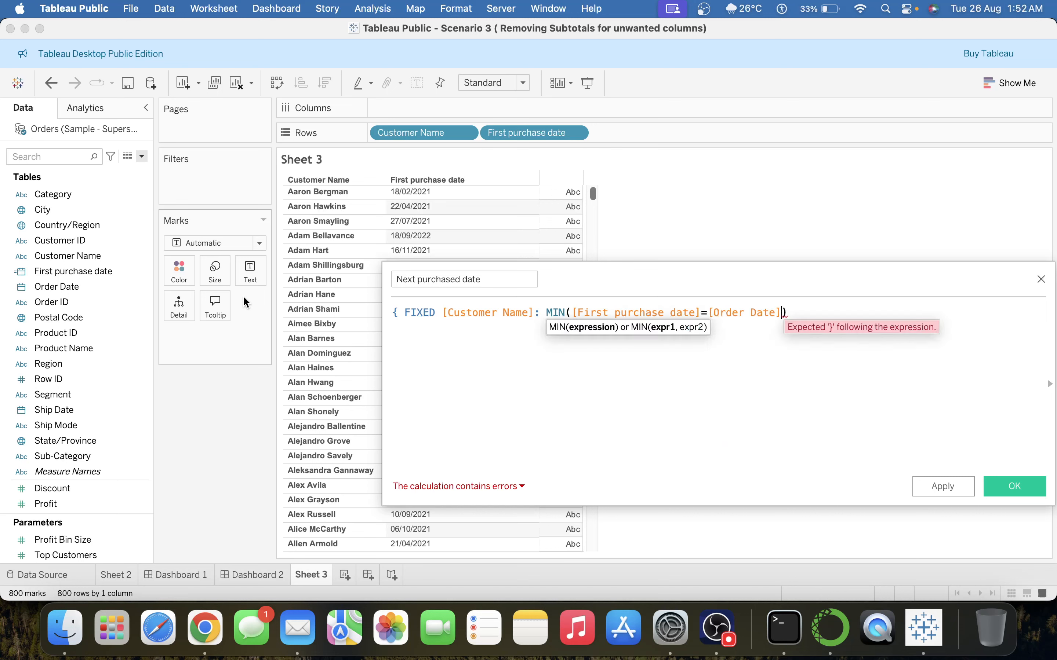
Step: Continue the Next purchased date formula after the date comparison with THEN NULL else
{"action": "type", "text": "THEN "}
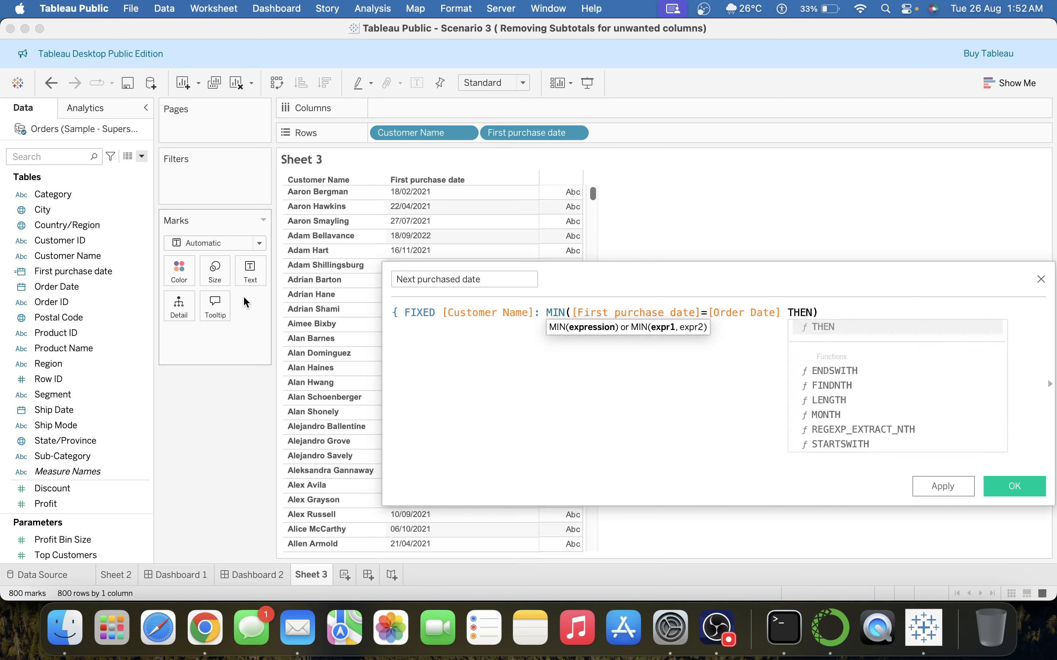
{"action": "type", "text": "nu"}
{"action": "key", "text": "Return"}
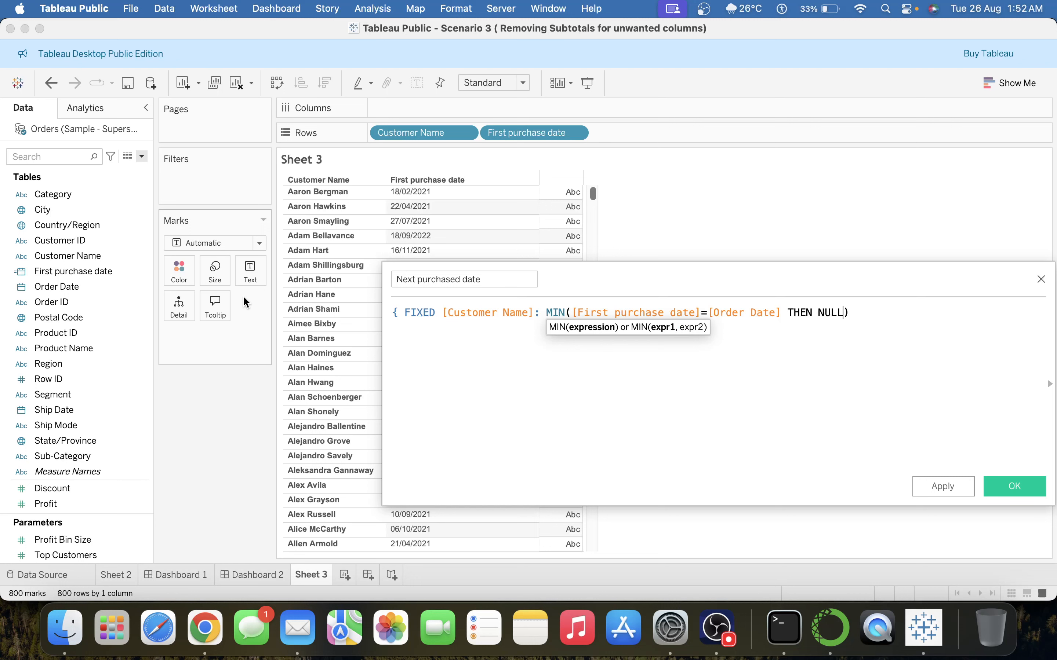
{"action": "type", "text": "el"}
{"action": "key", "text": "BackSpace"}
{"action": "key", "text": "BackSpace"}
{"action": "key", "text": "BackSpace"}
{"action": "type", "text": "else"}
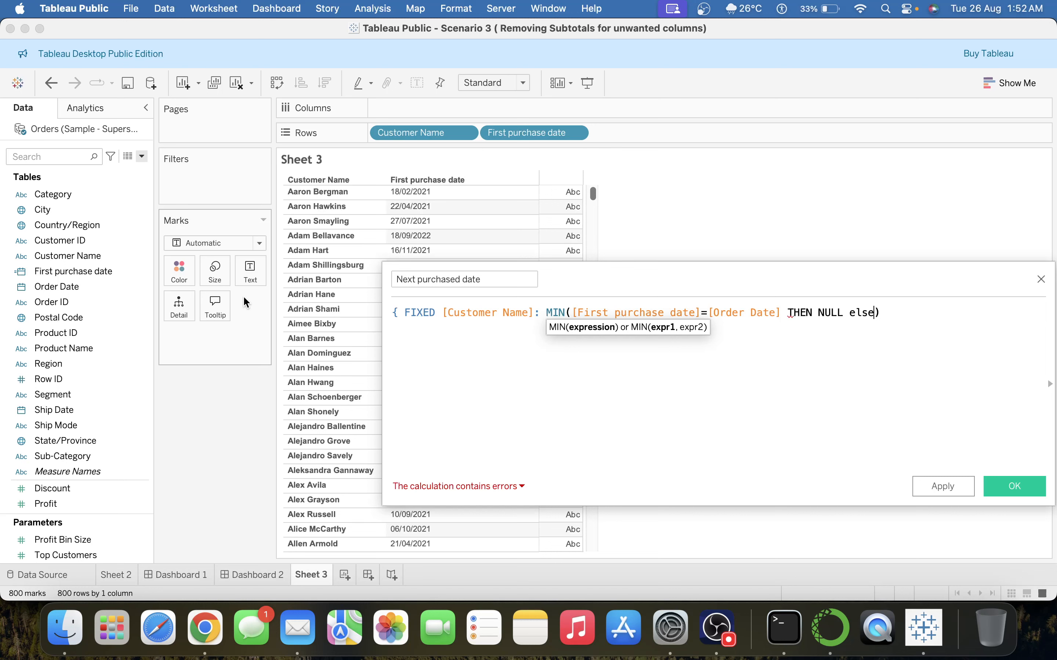
Step: Finish the formula with [Order Date] END inside the MIN parentheses and add the closing curly brace
{"action": "type", "text": " ord"}
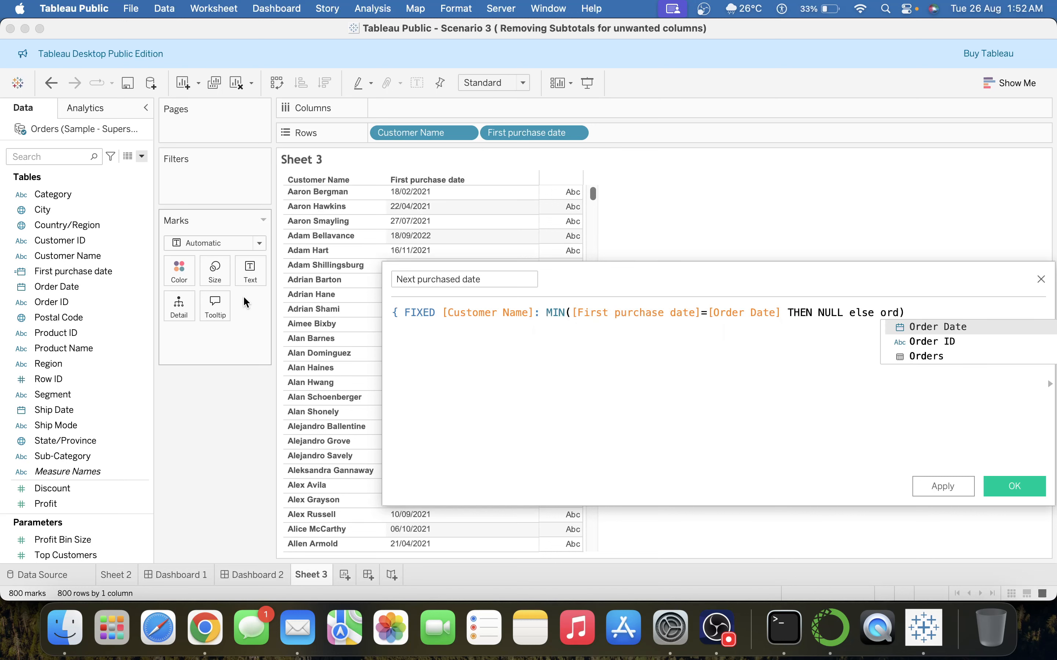
{"action": "key", "text": "Return"}
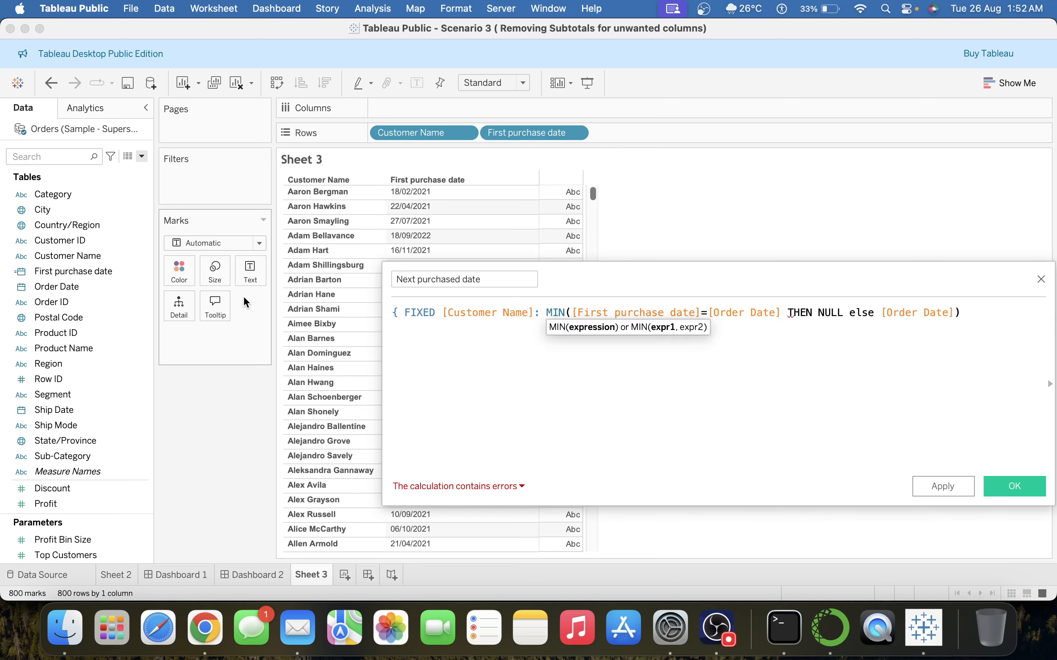
{"action": "type", "text": "en"}
{"action": "key", "text": "Return"}
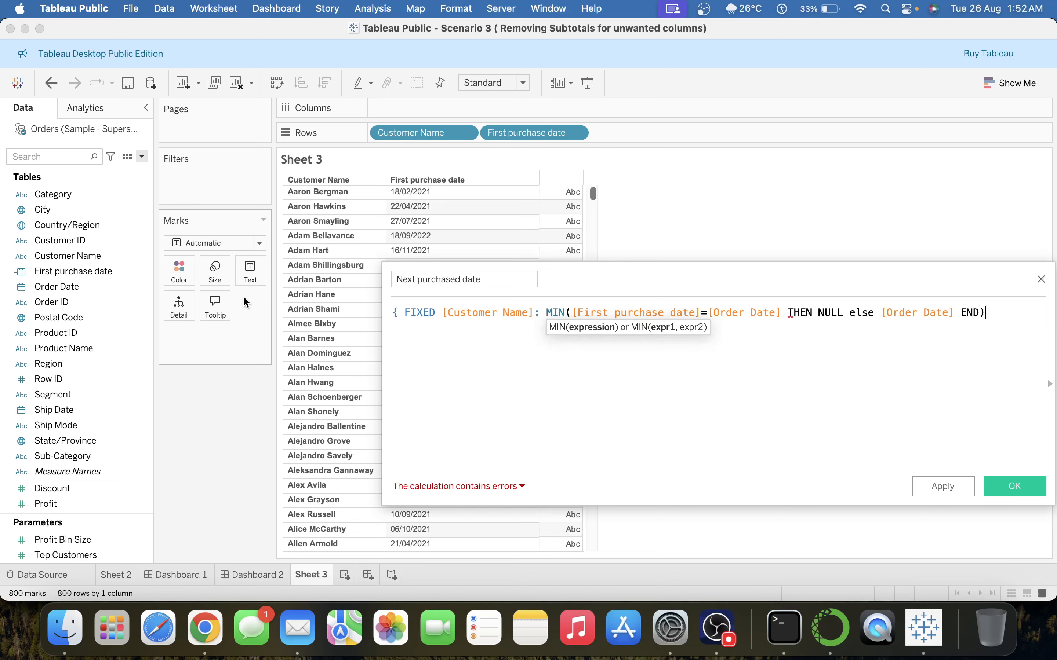
{"action": "type", "text": "}"}
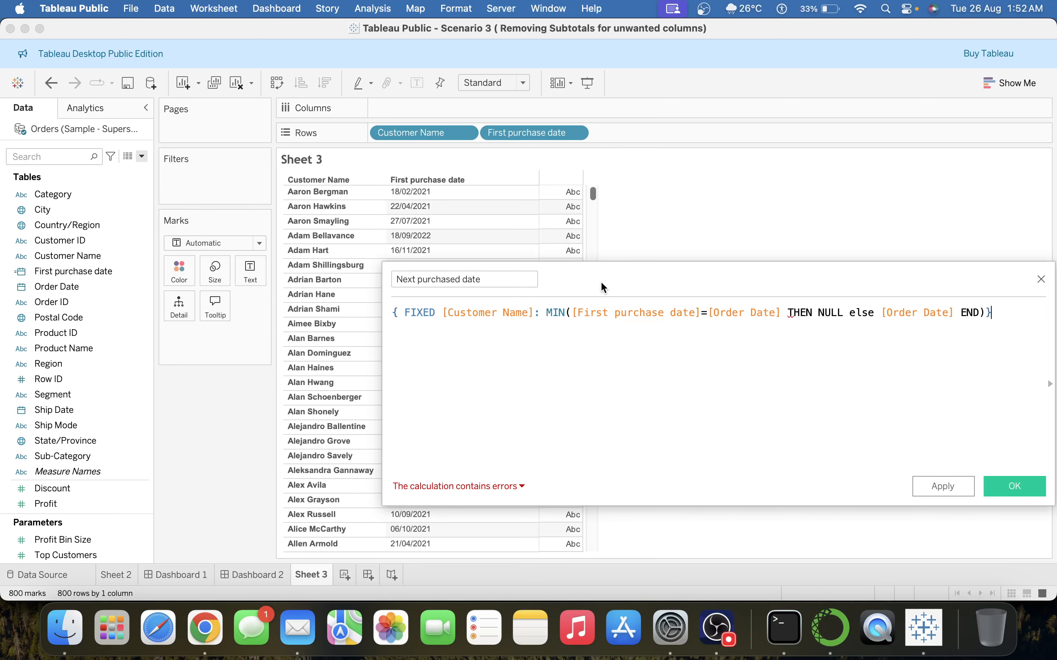
Step: Move the calculation editor so the whole formula is in view and read the details of its calculation error
{"action": "left_click_drag", "start_coordinate": [604, 287], "coordinate": [400, 305]}
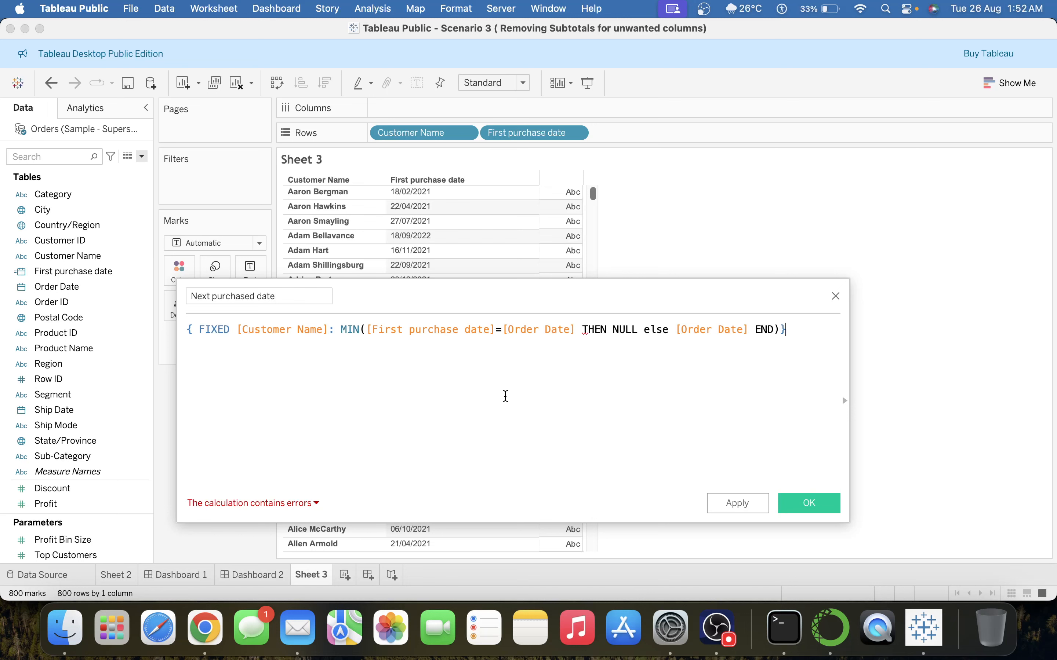
{"action": "left_click", "coordinate": [249, 503]}
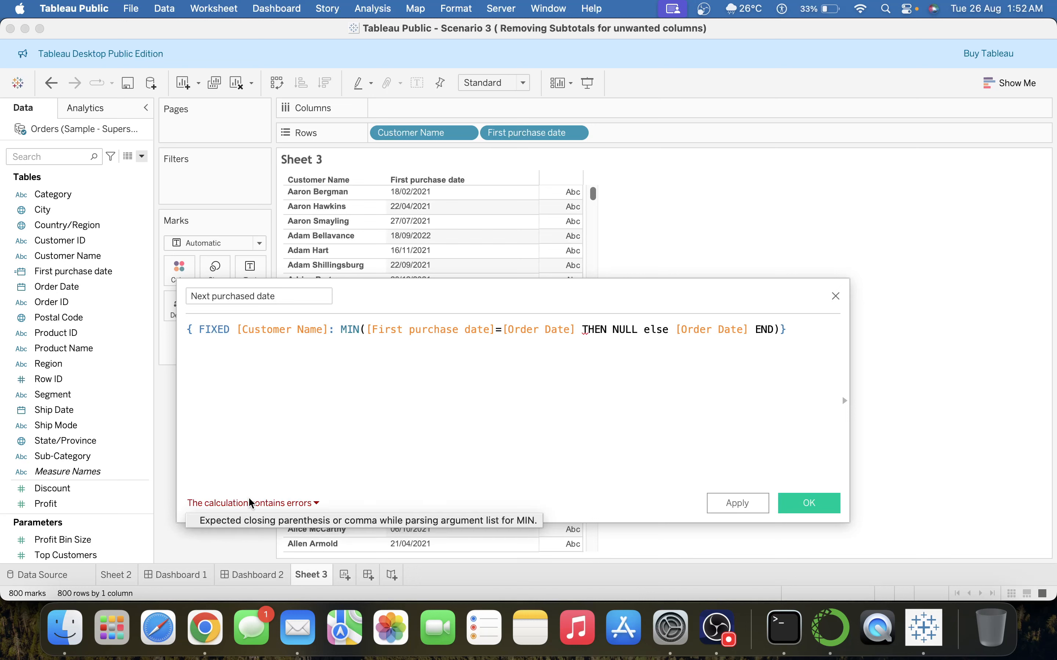
{"action": "left_click", "coordinate": [274, 522]}
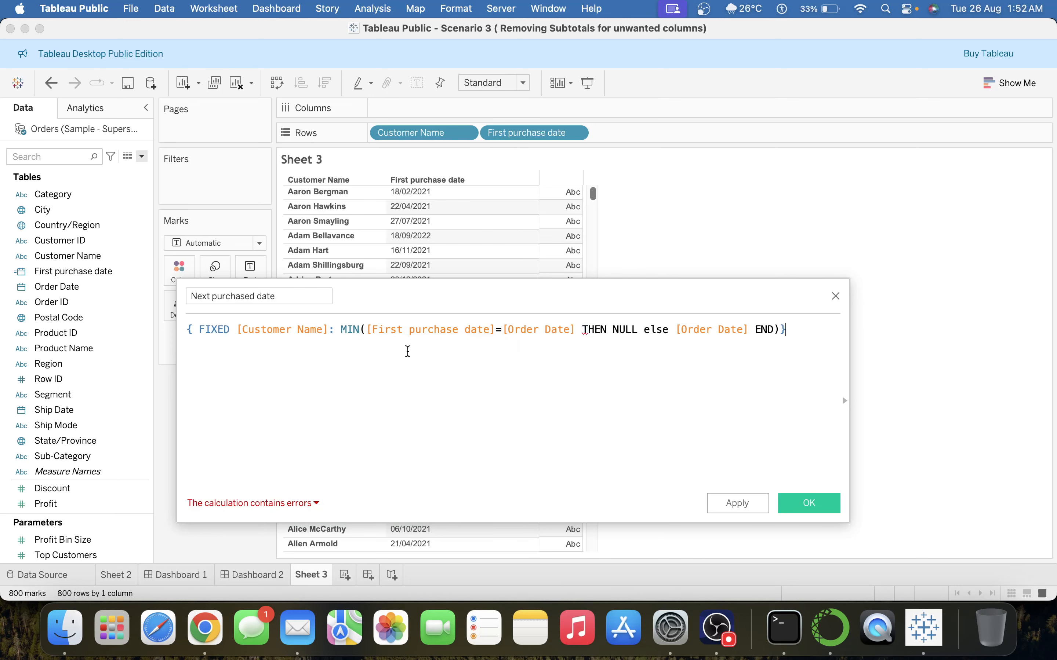
{"action": "left_click", "coordinate": [577, 330]}
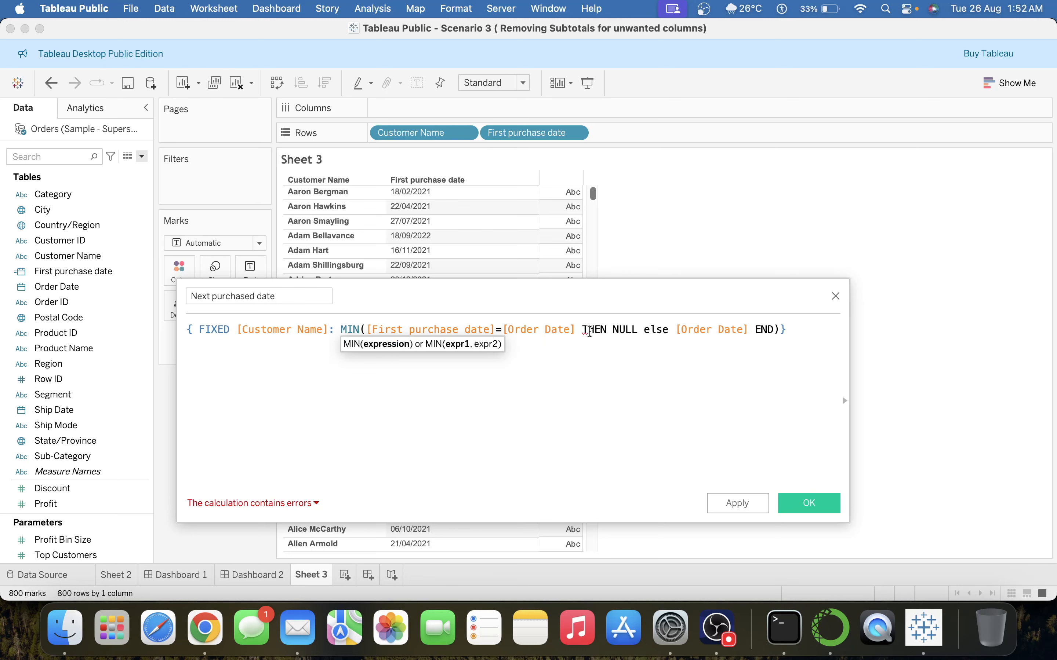
{"action": "type", "text": ")"}
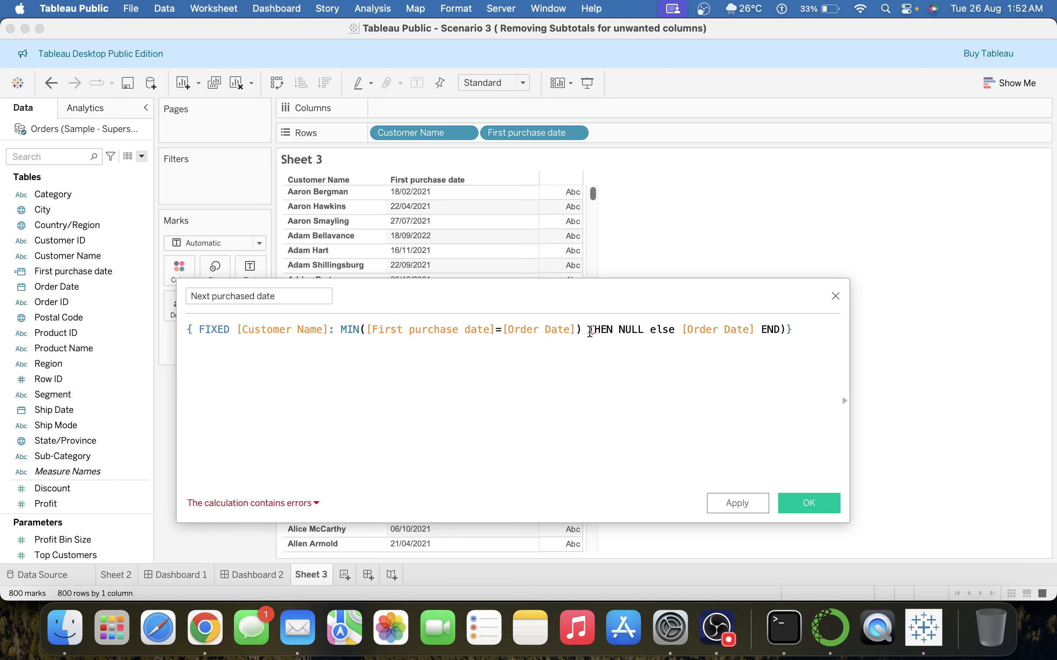
{"action": "key", "text": "BackSpace"}
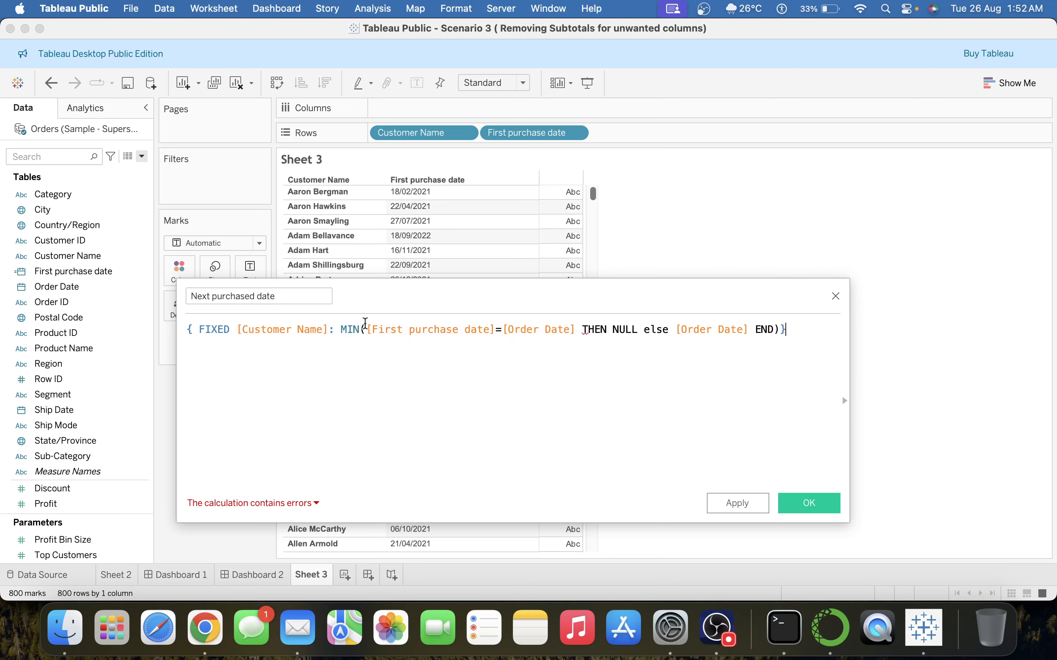
Step: Insert IF before [First purchase date] inside MIN and put the MIN expression on its own line
{"action": "left_click", "coordinate": [366, 329]}
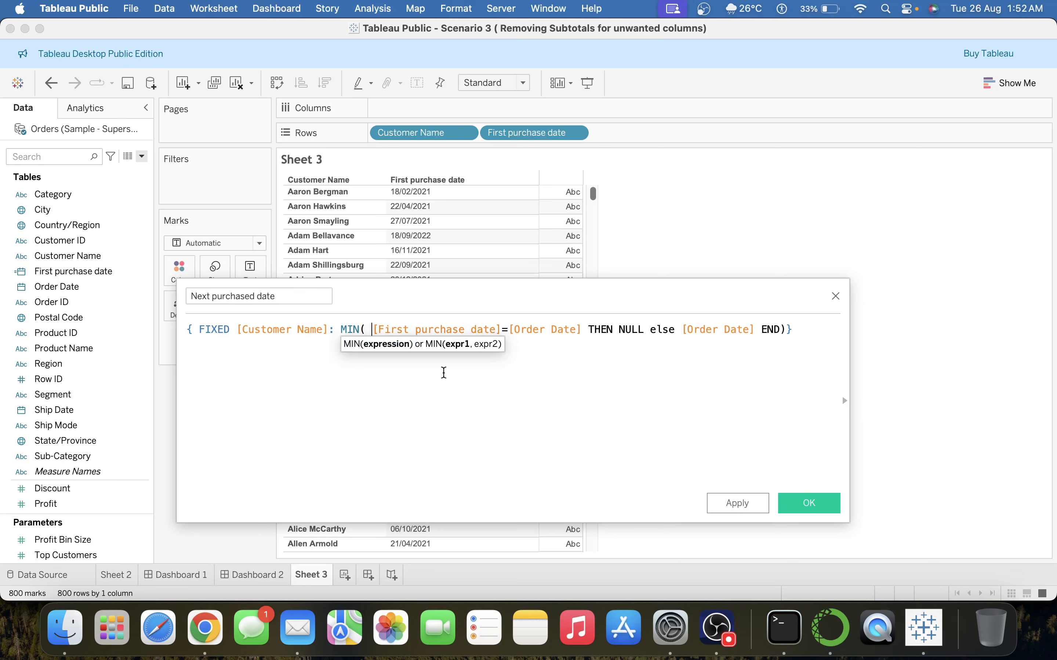
{"action": "key", "text": "Left"}
{"action": "type", "text": "if"}
{"action": "key", "text": "Return"}
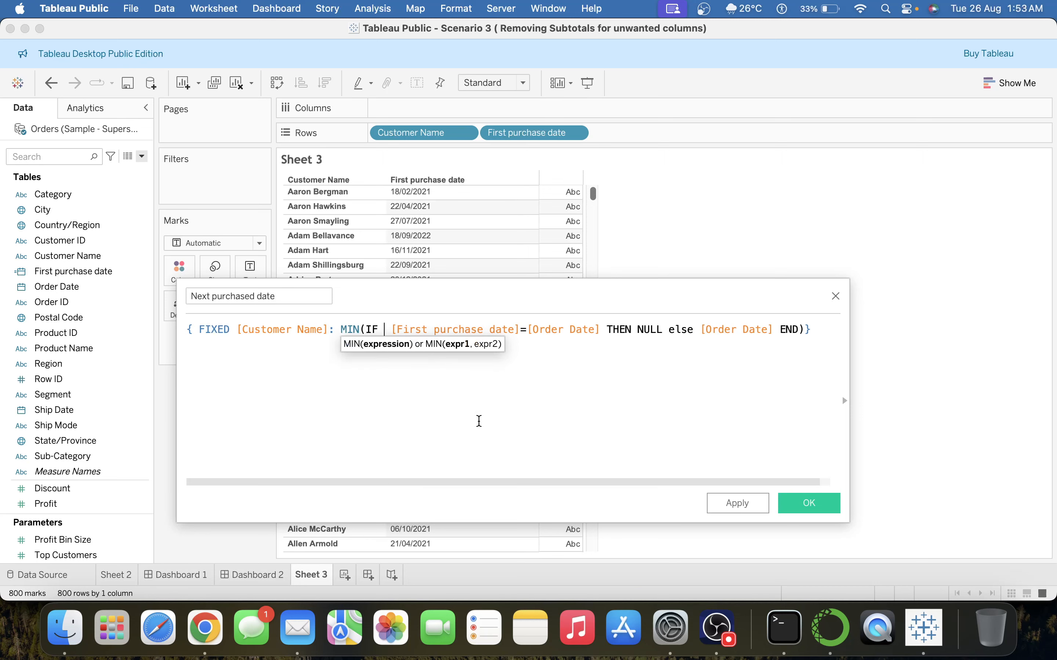
{"action": "left_click", "coordinate": [538, 422]}
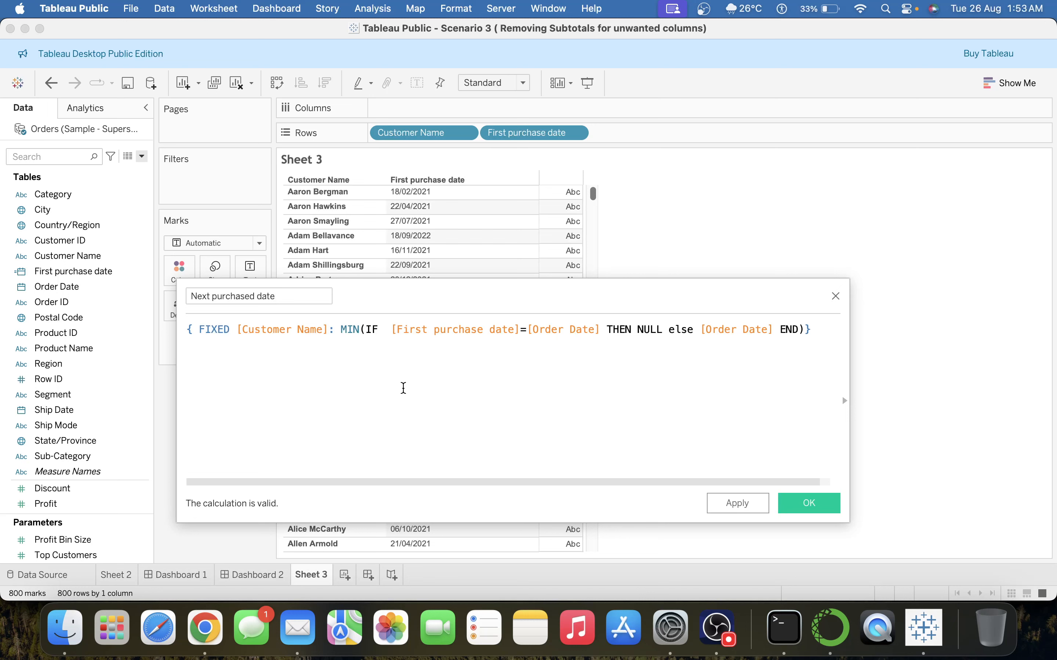
{"action": "left_click", "coordinate": [339, 329]}
{"action": "key", "text": "Return"}
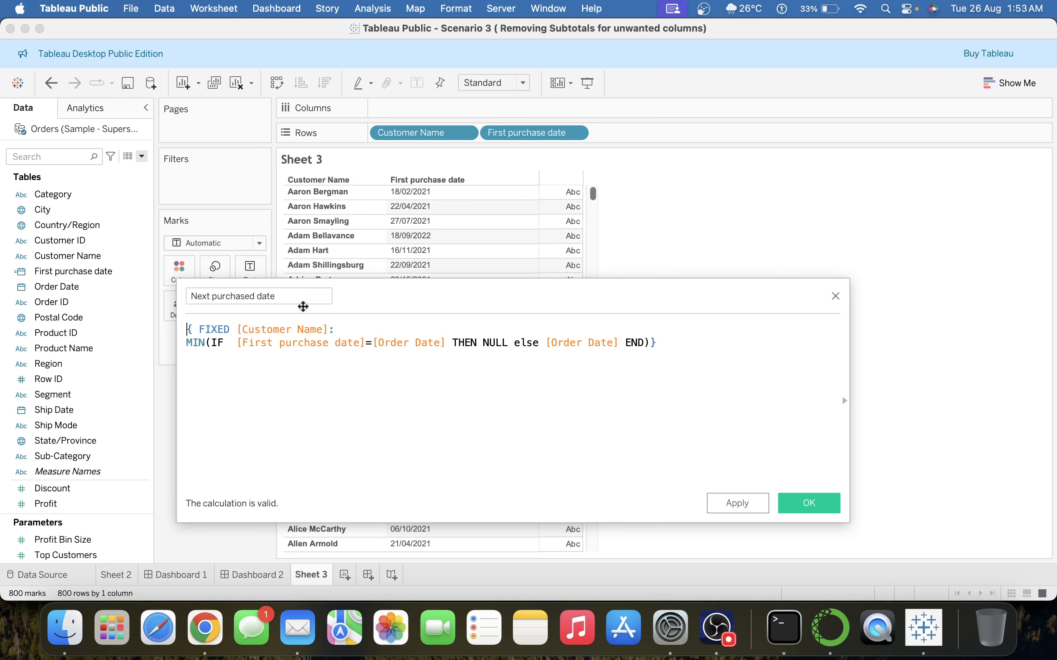
Step: Review the field name, the FIXED [Customer Name] part and the MIN(IF ... THEN NULL else ... END) condition of the calculation
{"action": "left_click", "coordinate": [297, 299]}
{"action": "triple_click", "coordinate": [296, 298]}
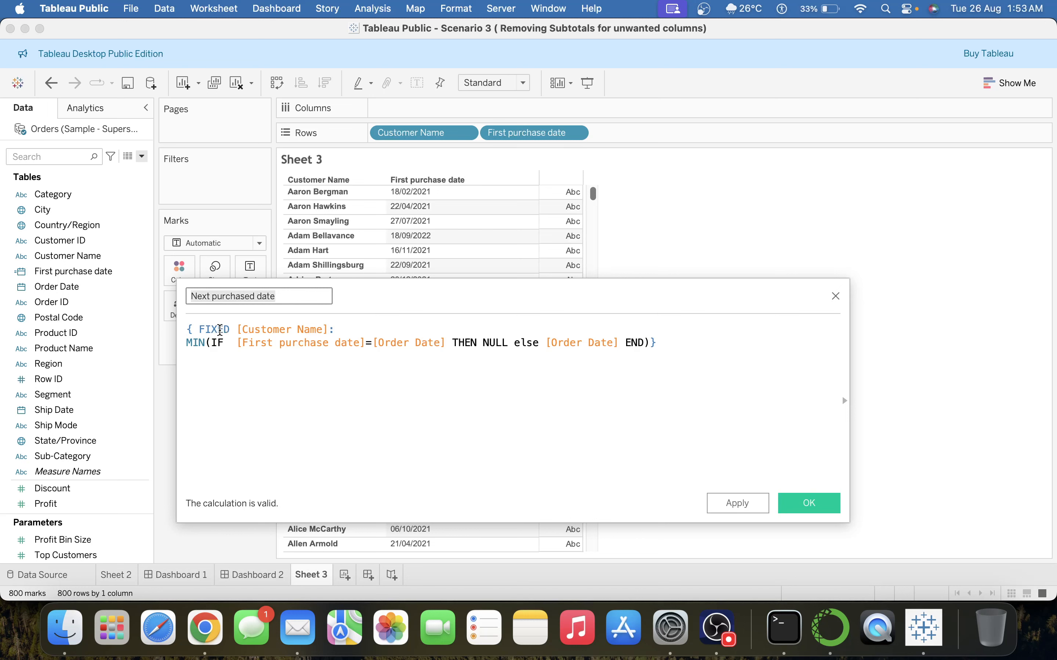
{"action": "triple_click", "coordinate": [276, 333]}
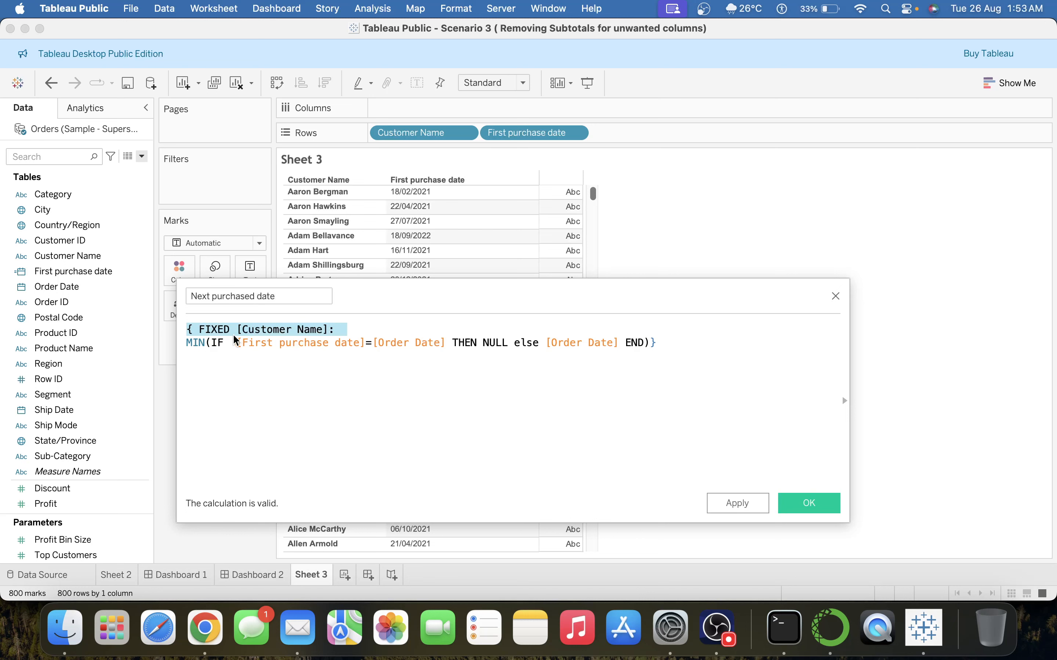
{"action": "left_click", "coordinate": [218, 330]}
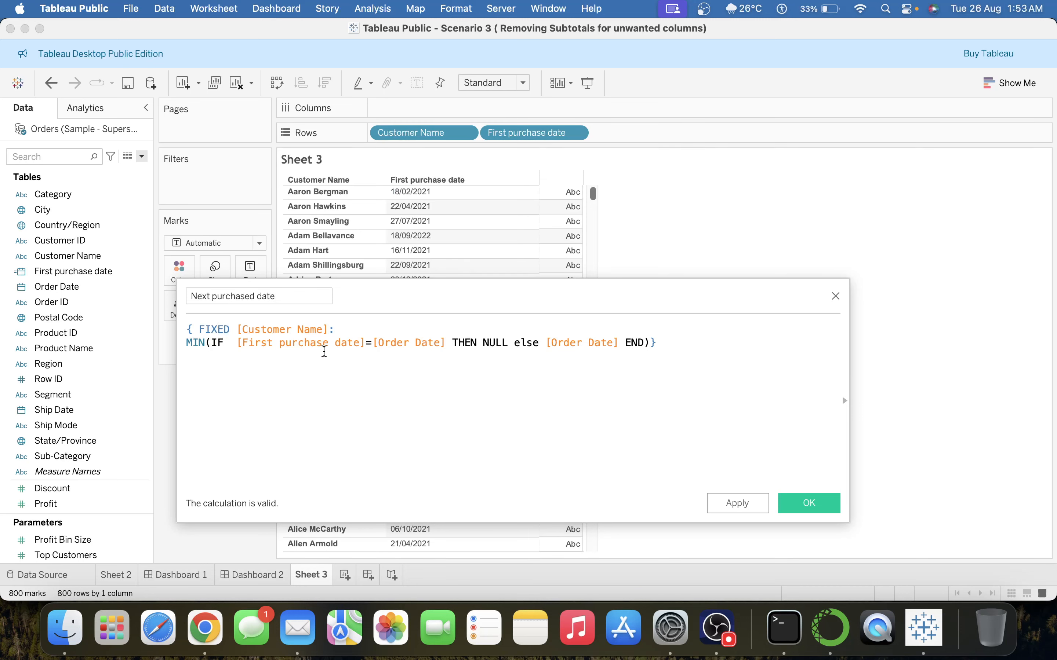
{"action": "double_click", "coordinate": [307, 345]}
{"action": "left_click", "coordinate": [377, 372]}
{"action": "double_click", "coordinate": [419, 343]}
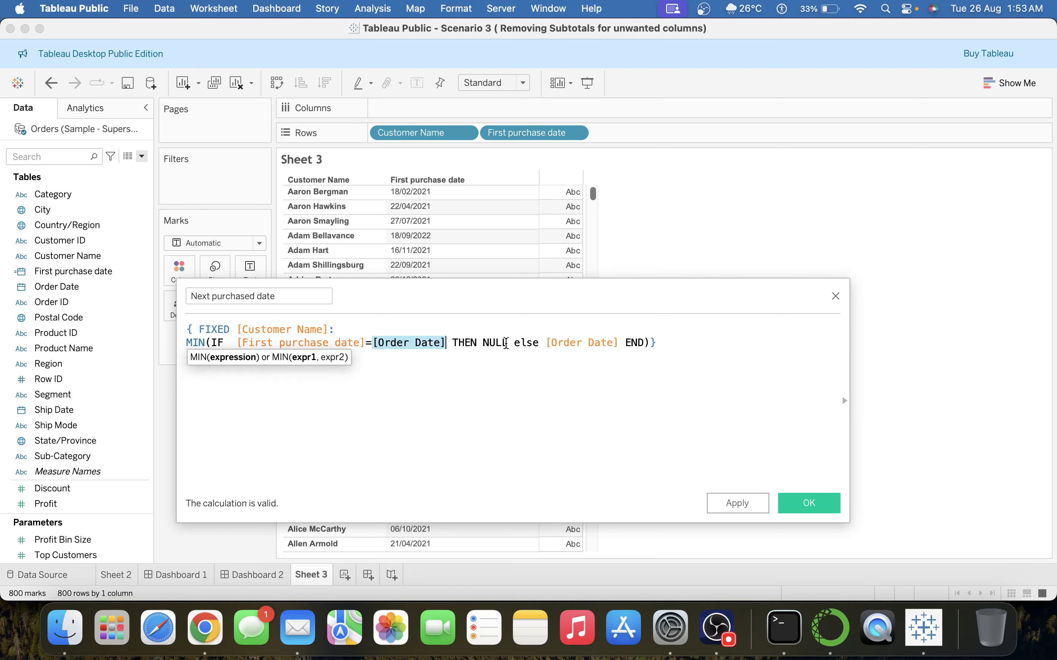
{"action": "left_click", "coordinate": [495, 344]}
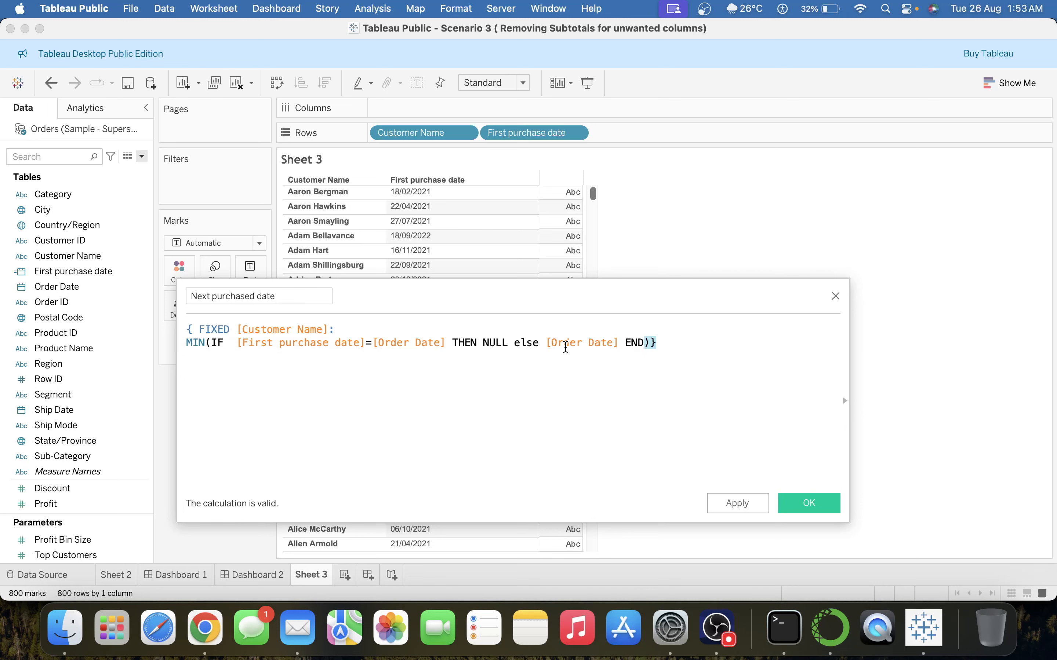
Step: Save the Next purchased date calculation and add the field to Rows after First purchase date
{"action": "left_click", "coordinate": [815, 505]}
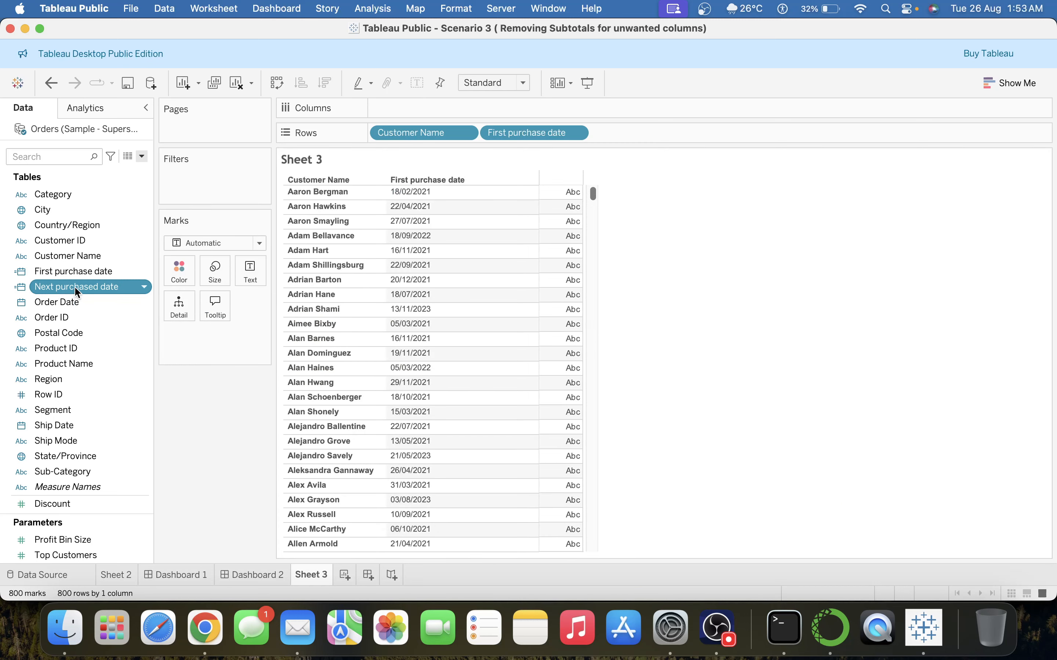
{"action": "left_click_drag", "start_coordinate": [78, 287], "coordinate": [638, 134]}
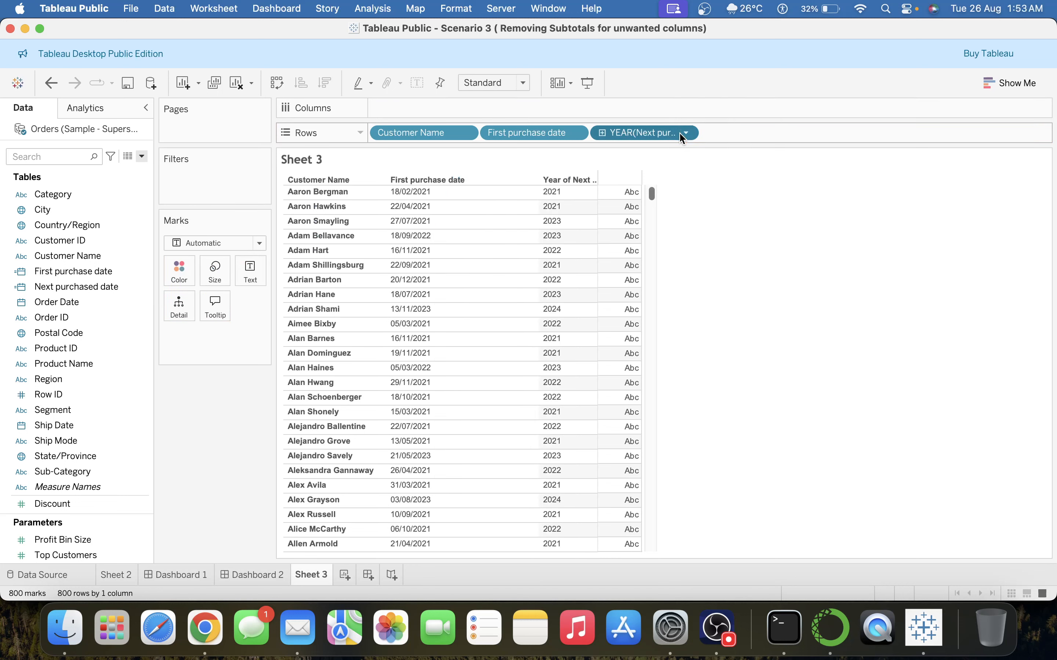
Step: Show Next purchased date in Rows as a discrete exact date and widen its column to fit the full header
{"action": "left_click", "coordinate": [680, 132]}
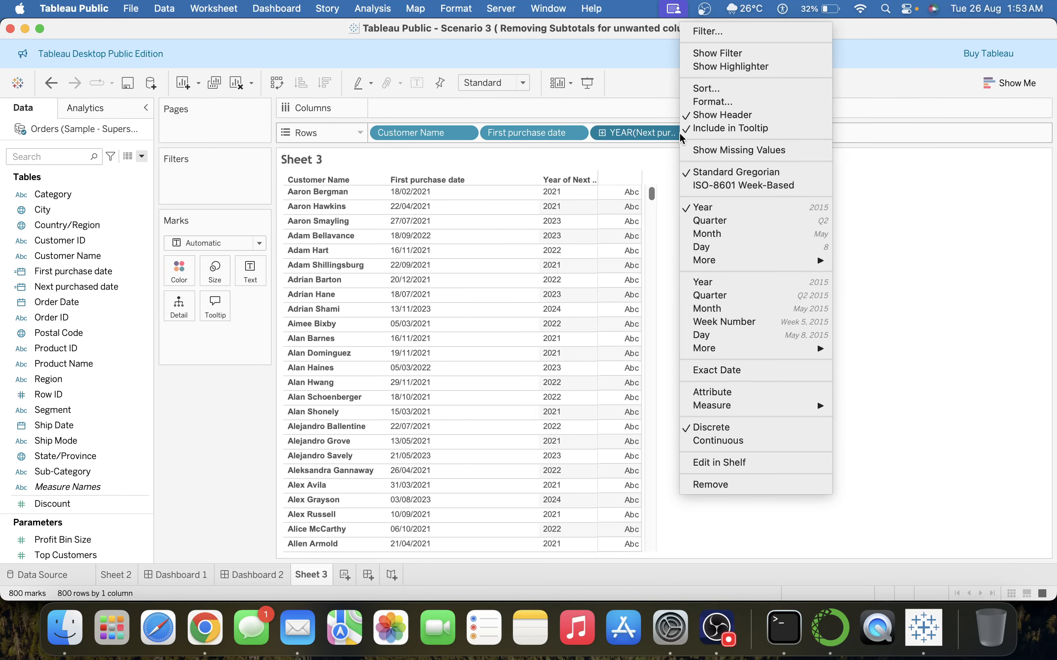
{"action": "left_click", "coordinate": [750, 373]}
{"action": "right_click", "coordinate": [666, 131]}
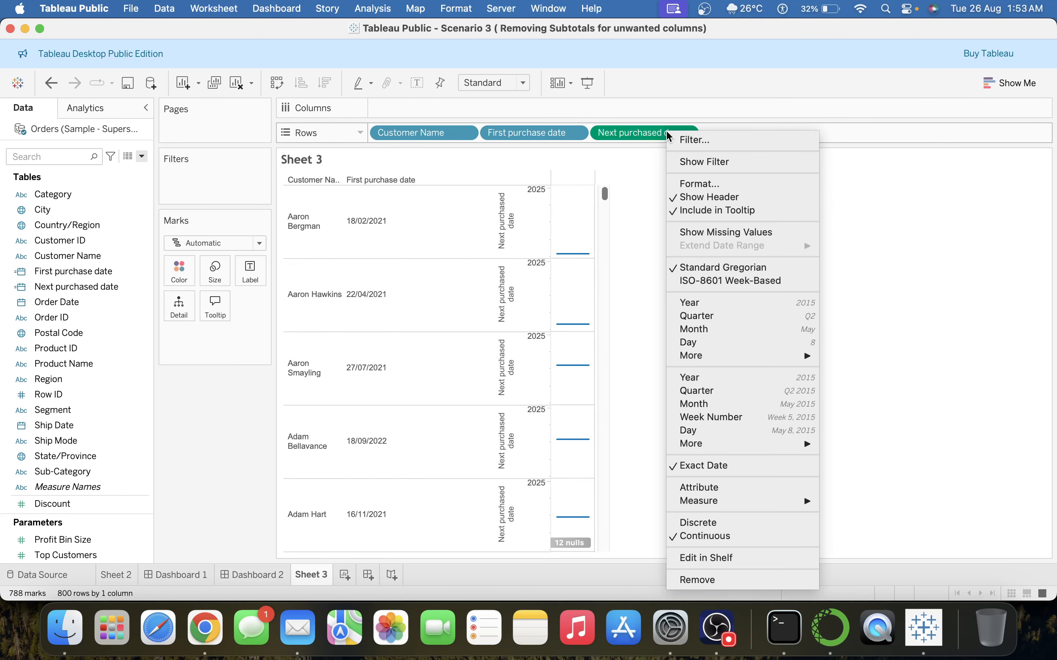
{"action": "left_click", "coordinate": [719, 523]}
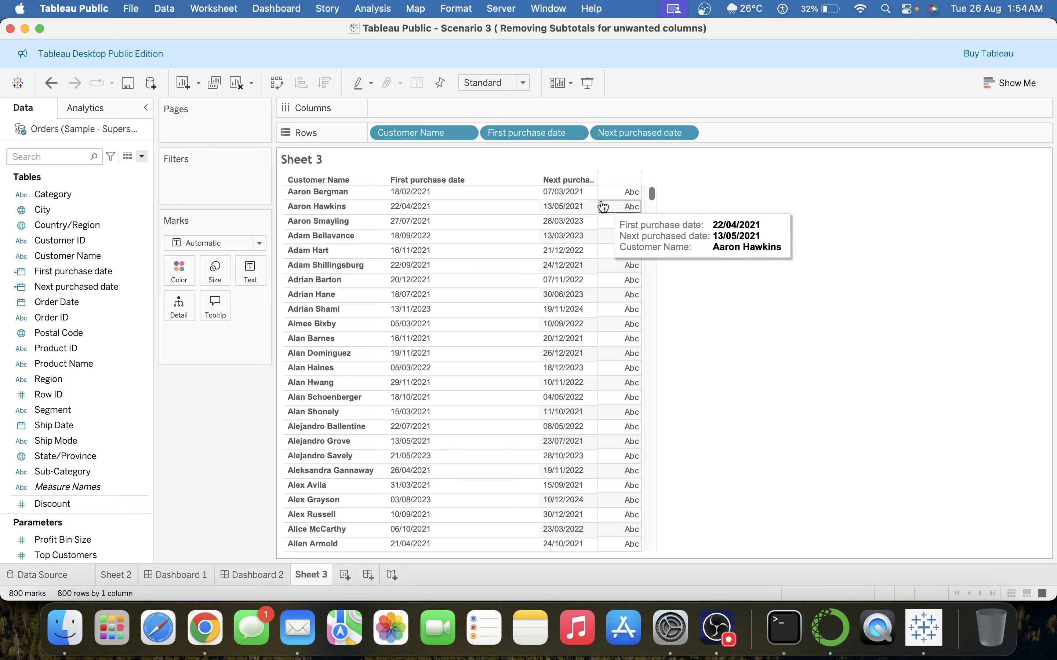
{"action": "left_click_drag", "start_coordinate": [596, 196], "coordinate": [697, 191]}
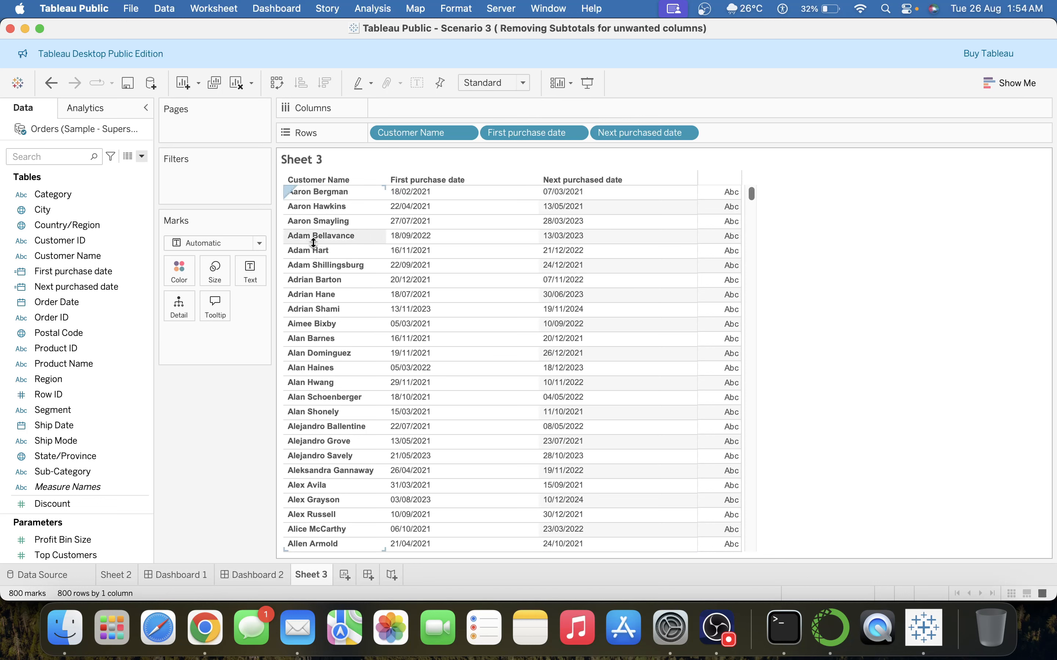
Step: Compare the first and next purchase dates of the second listed customer, and look through the dates further down the list
{"action": "left_click", "coordinate": [436, 209]}
{"action": "left_click", "coordinate": [288, 209]}
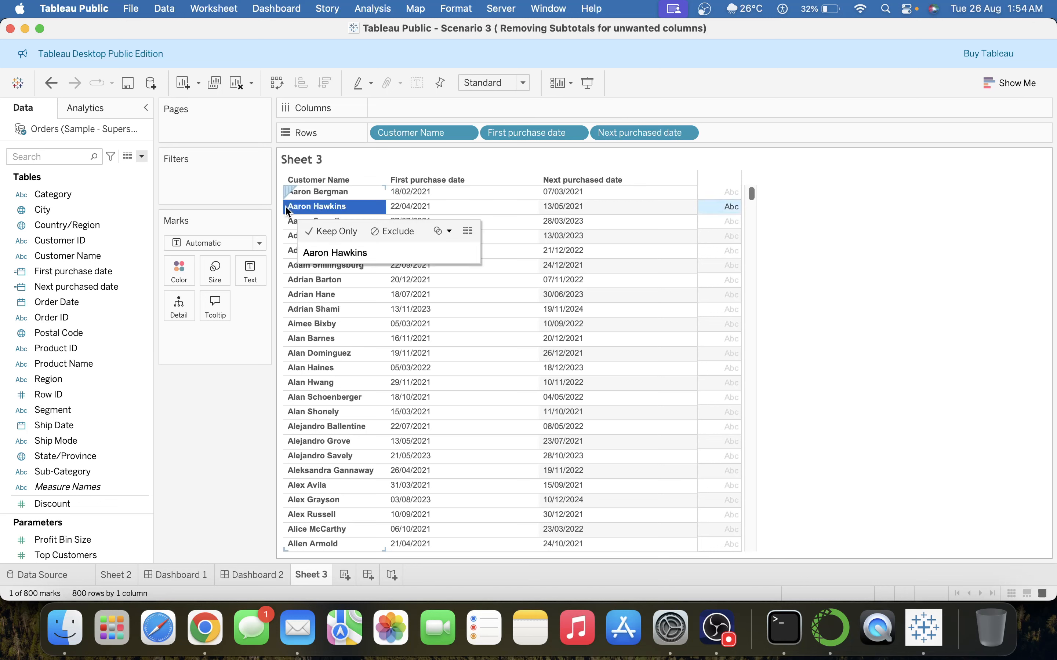
{"action": "left_click", "coordinate": [278, 209]}
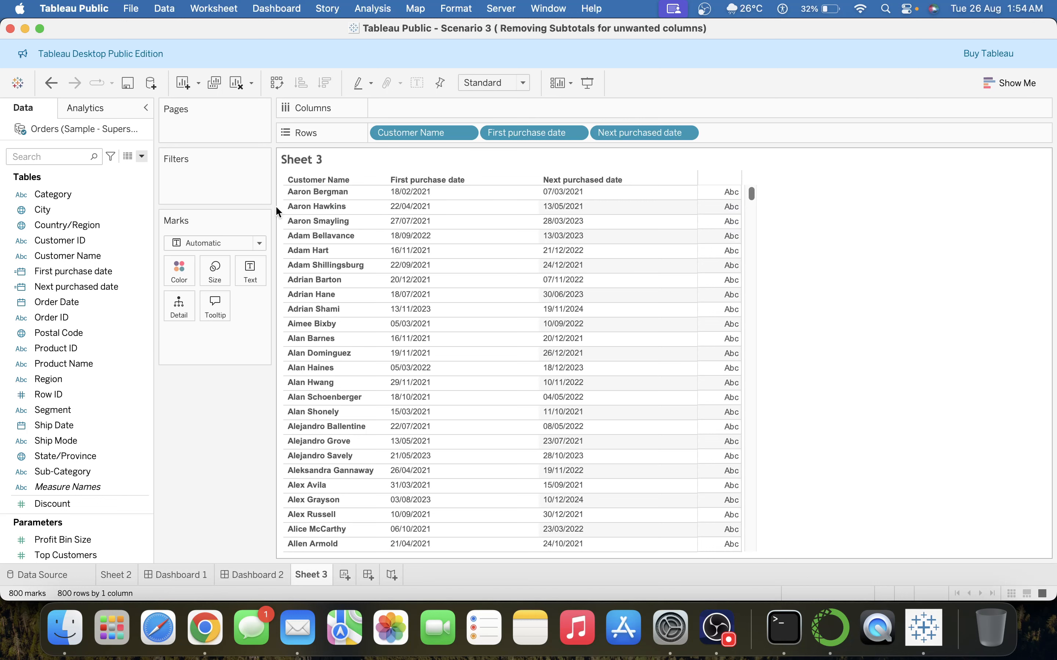
{"action": "left_click", "coordinate": [286, 210]}
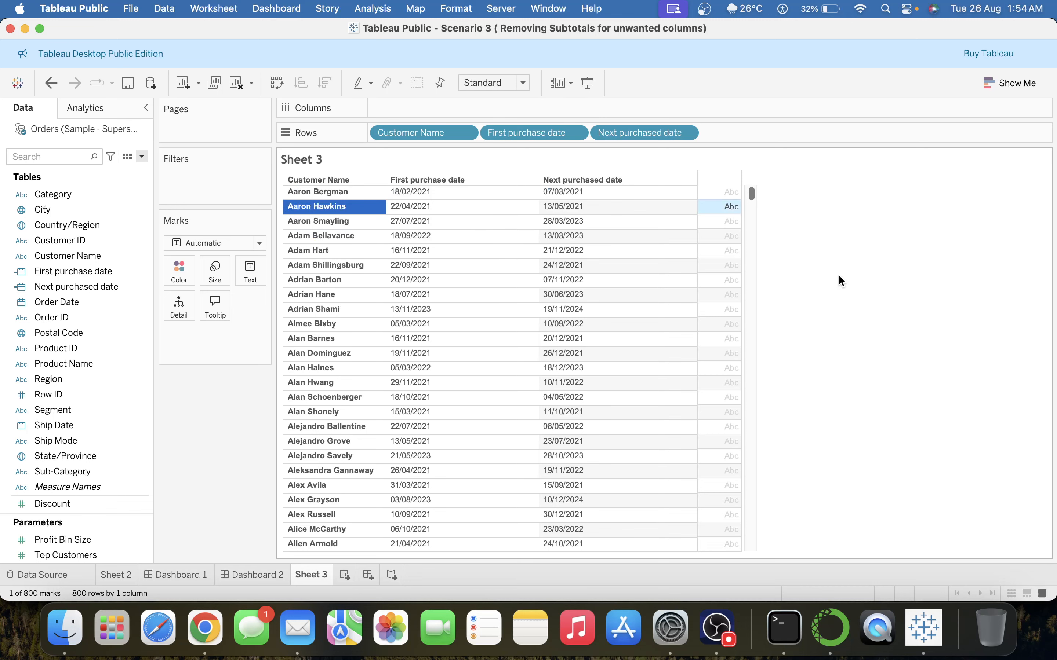
{"action": "left_click", "coordinate": [688, 215]}
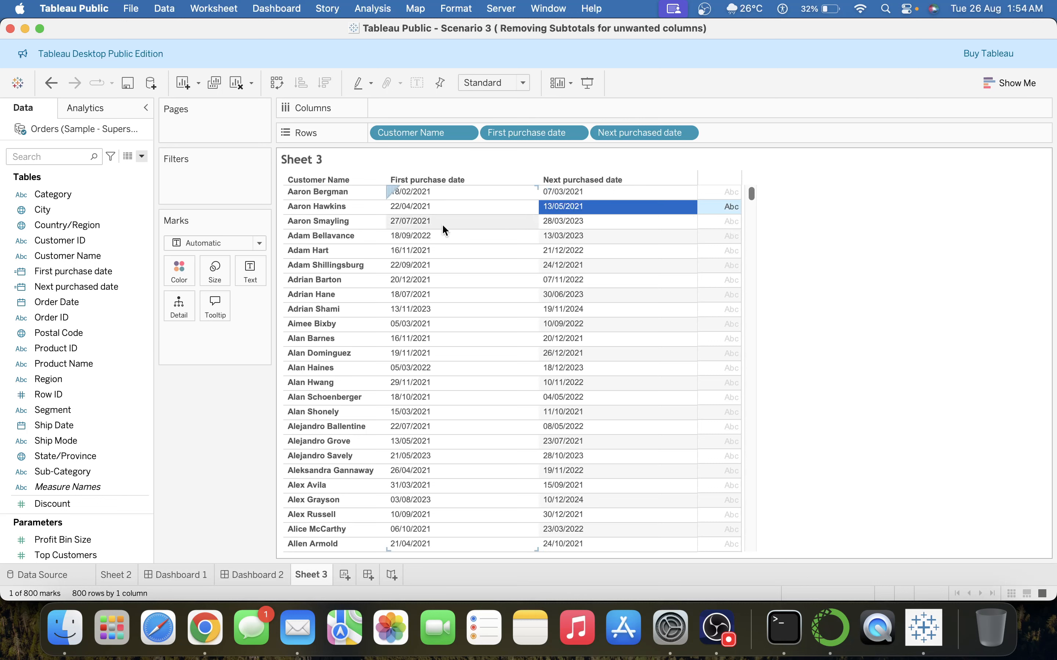
{"action": "left_click", "coordinate": [598, 208]}
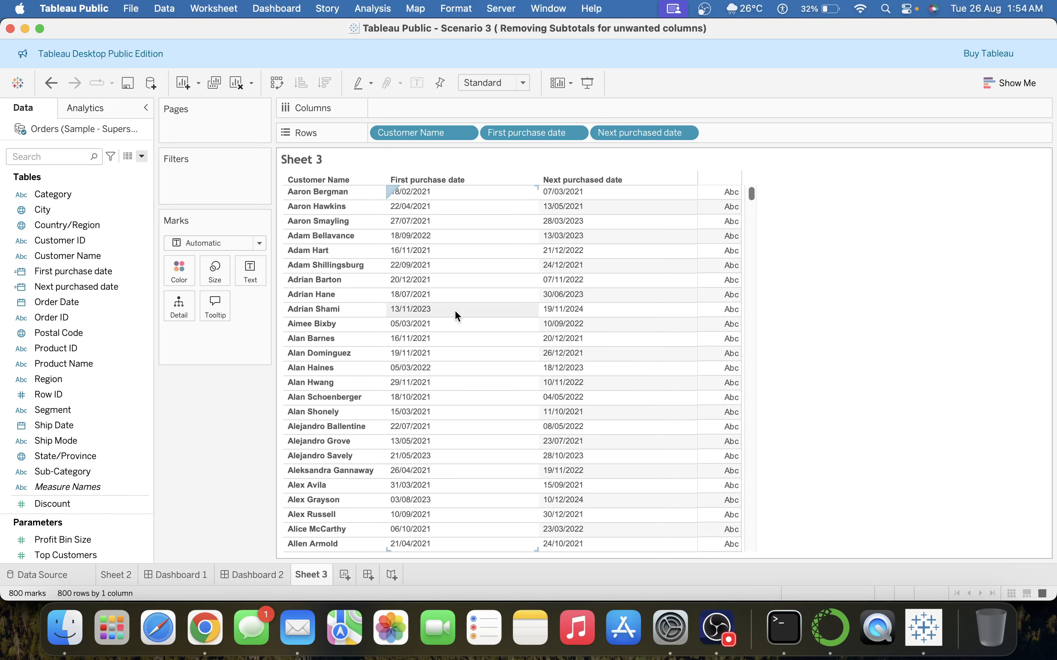
{"action": "scroll", "coordinate": [454, 310], "scroll_direction": "down", "scroll_amount": 10}
{"action": "scroll", "coordinate": [454, 309], "scroll_direction": "down", "scroll_amount": 15}
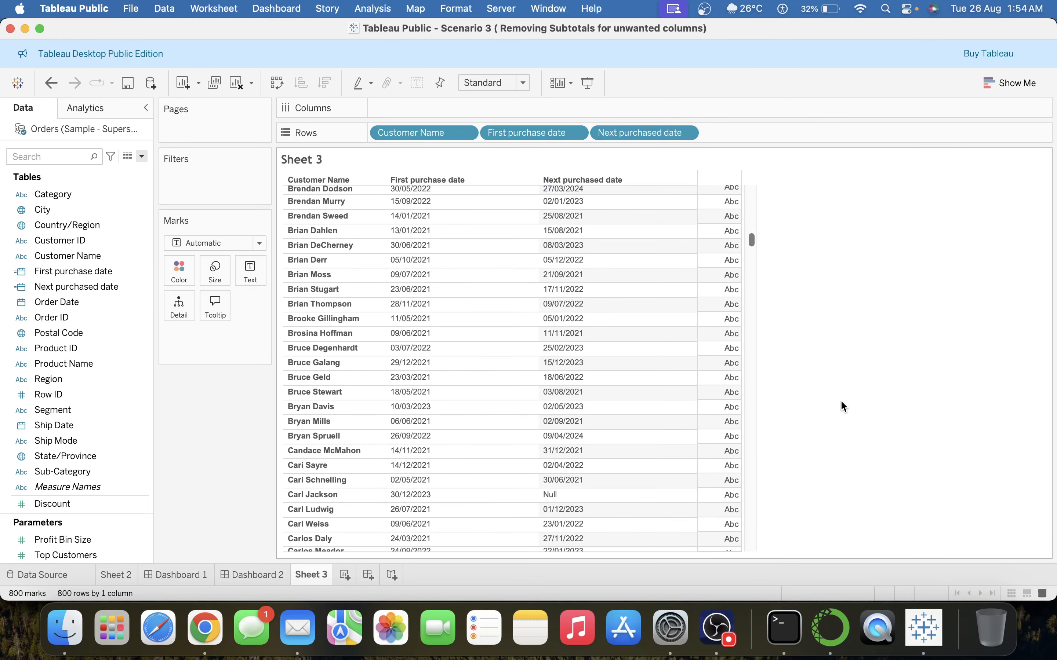
{"action": "left_click_drag", "start_coordinate": [752, 241], "coordinate": [769, 158]}
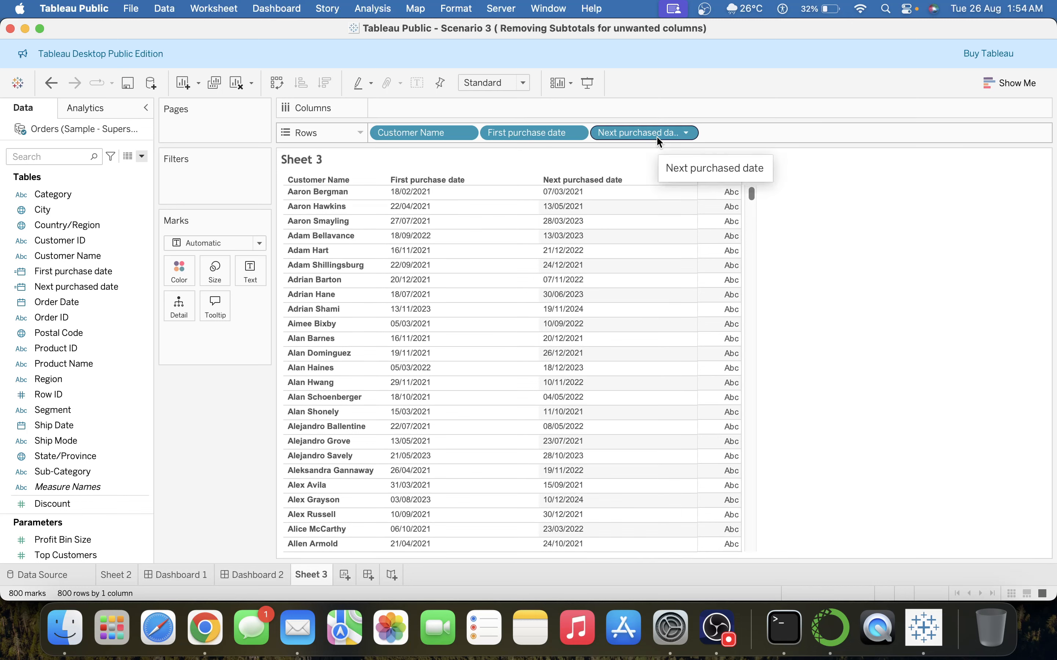
Step: Rename Sheet 3 as "Raw -Data" and add a new blank worksheet after it
{"action": "double_click", "coordinate": [308, 576]}
{"action": "type", "text": "Ra"}
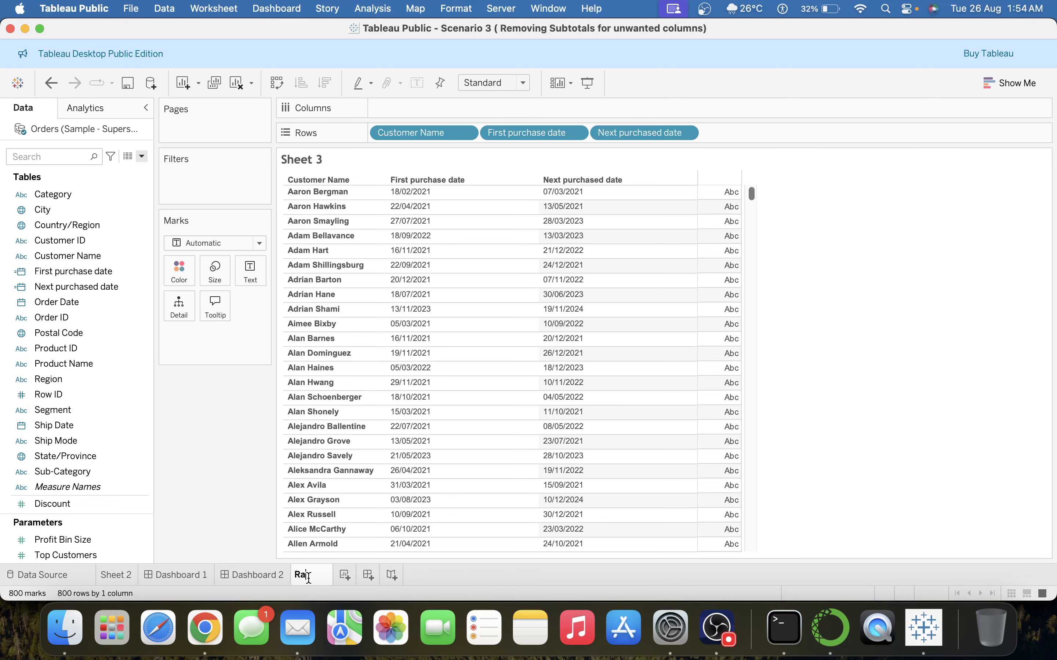
{"action": "type", "text": "w -Data"}
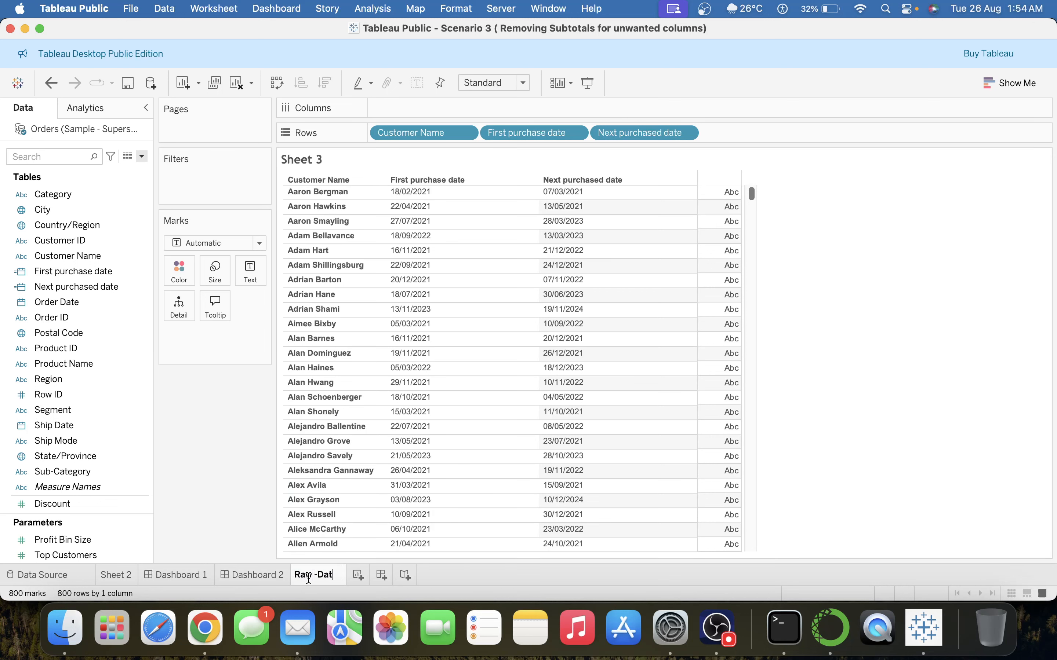
{"action": "key", "text": "Return"}
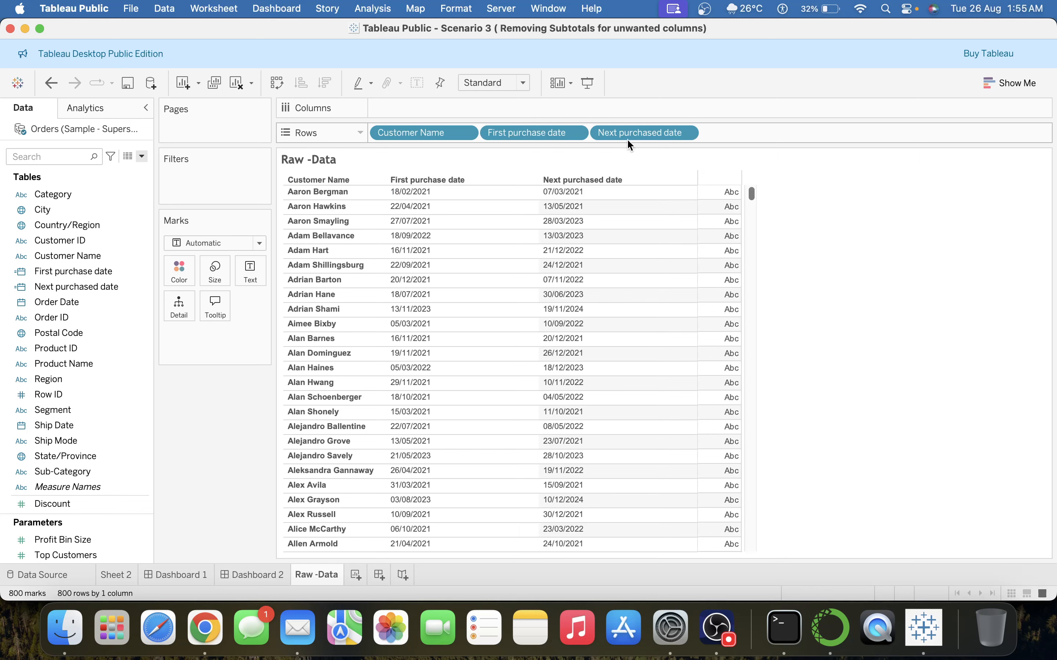
{"action": "left_click", "coordinate": [356, 575]}
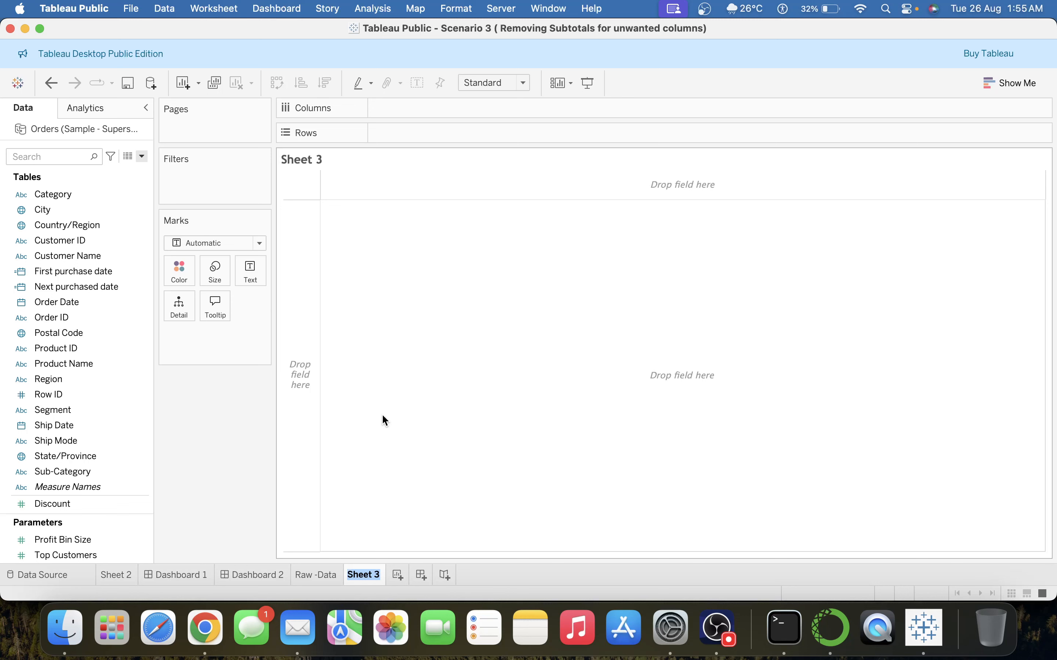
Step: Start a new calculated field named "quarter since first purchase"
{"action": "left_click", "coordinate": [142, 156]}
{"action": "left_click", "coordinate": [106, 174]}
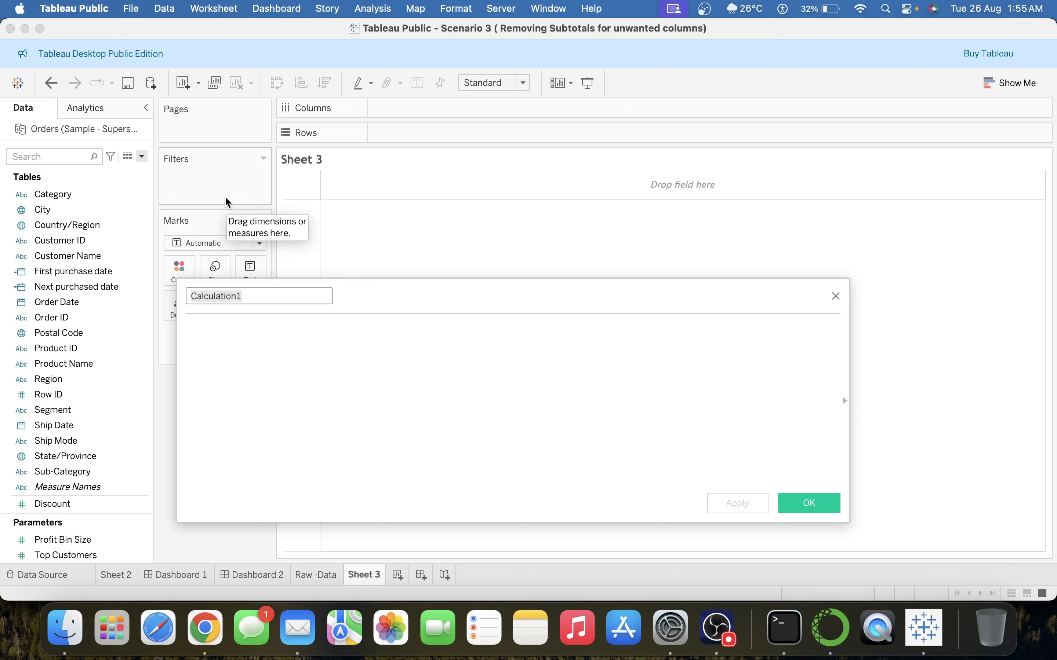
{"action": "type", "text": "quarter"}
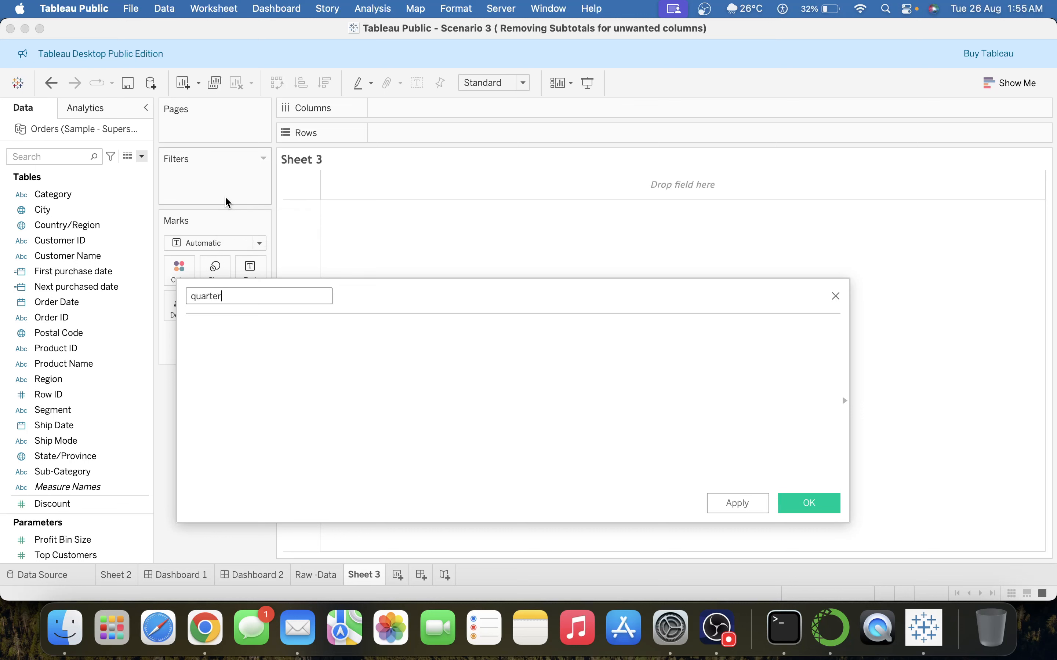
{"action": "type", "text": " since first pu"}
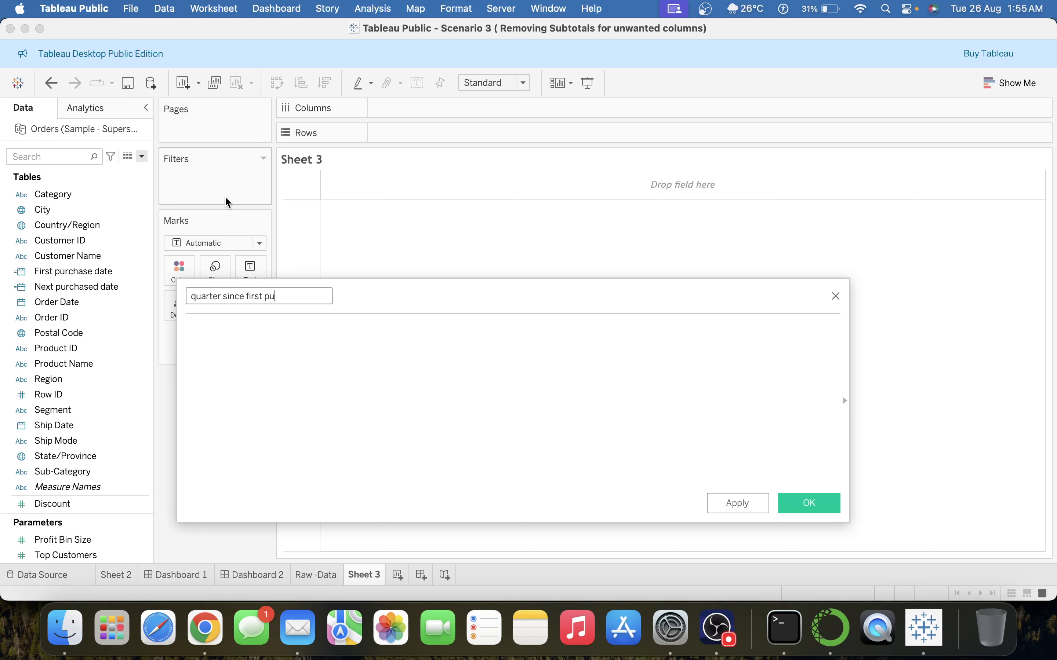
{"action": "type", "text": "rchase"}
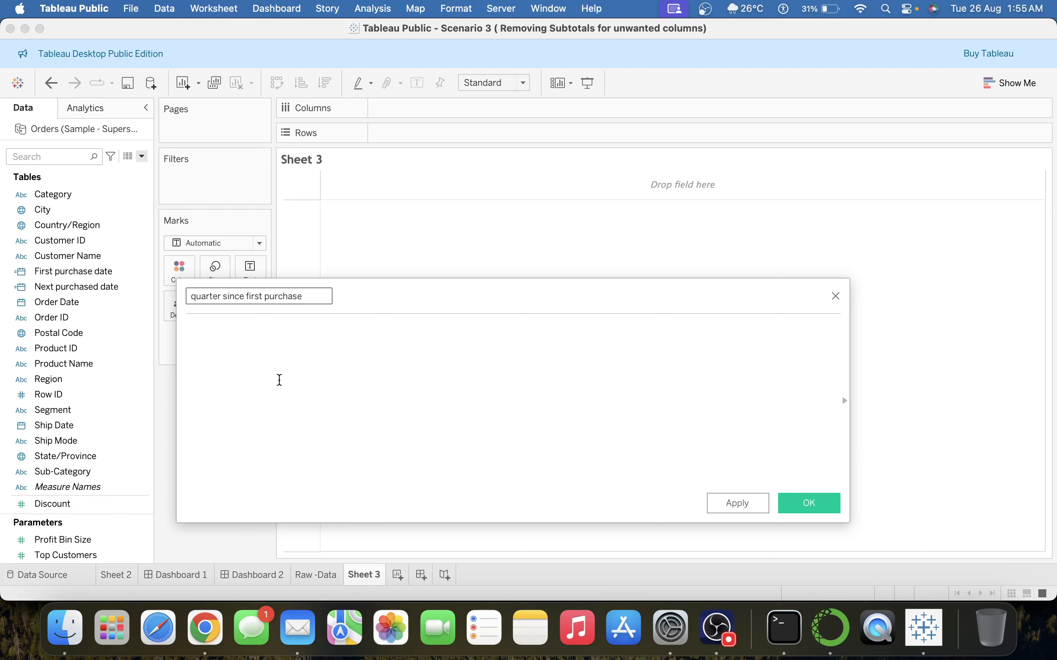
Step: Begin the formula with DATEDIFF, using 'quarter' as the date part and [First purchase date] as the start date
{"action": "left_click", "coordinate": [280, 381]}
{"action": "type", "text": "Dated"}
{"action": "key", "text": "Return"}
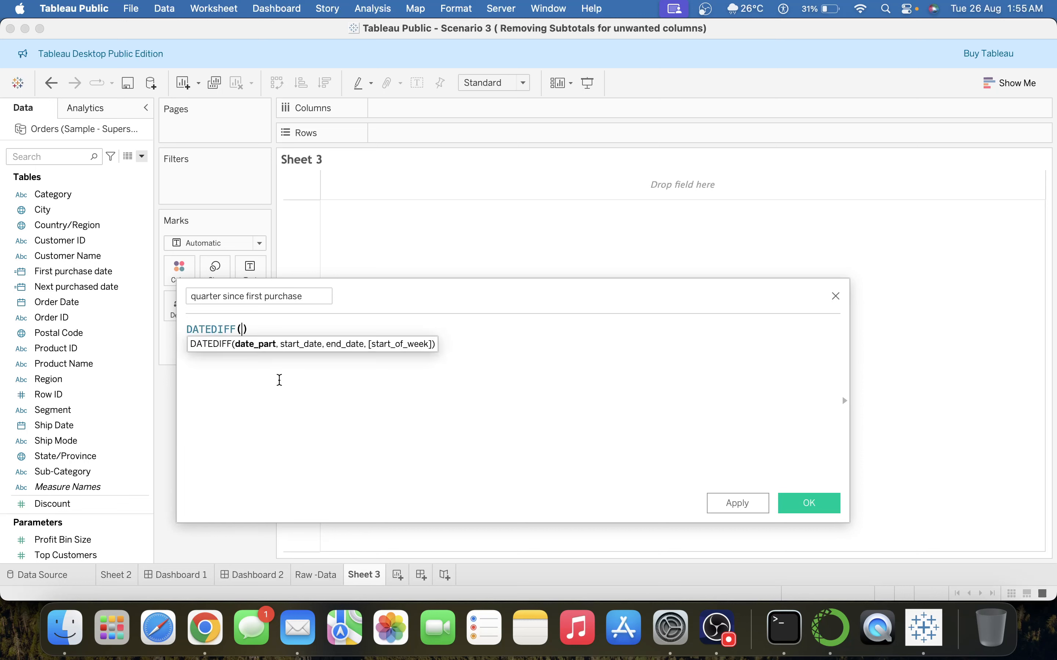
{"action": "type", "text": "'"}
{"action": "type", "text": "'"}
{"action": "type", "text": "quarter"}
{"action": "type", "text": ","}
{"action": "type", "text": "fir"}
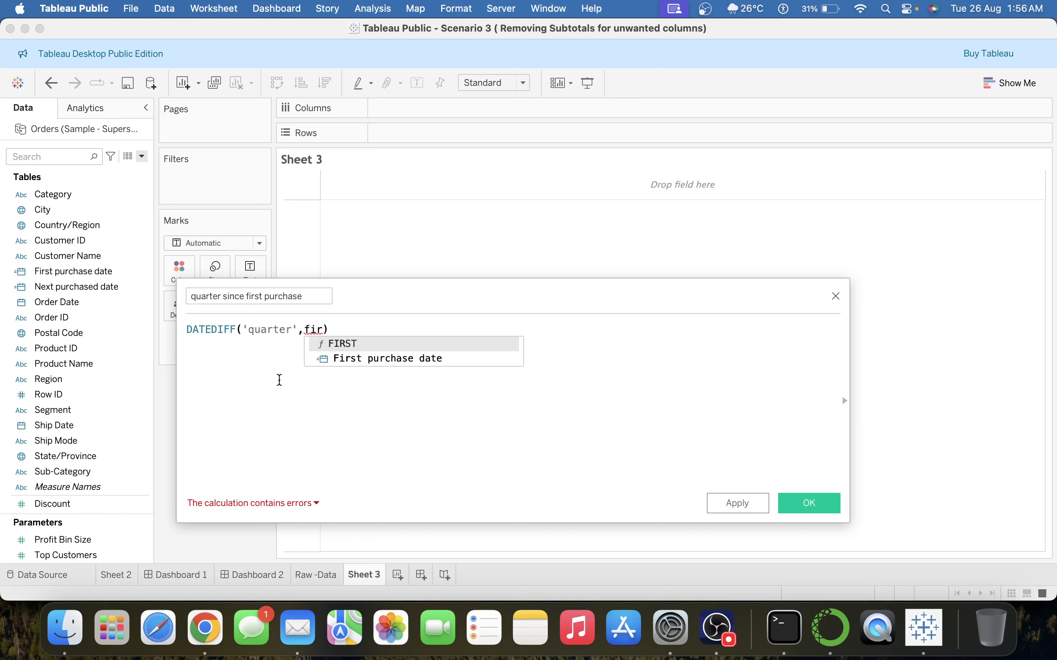
{"action": "key", "text": "Down"}
{"action": "key", "text": "Return"}
{"action": "type", "text": ","}
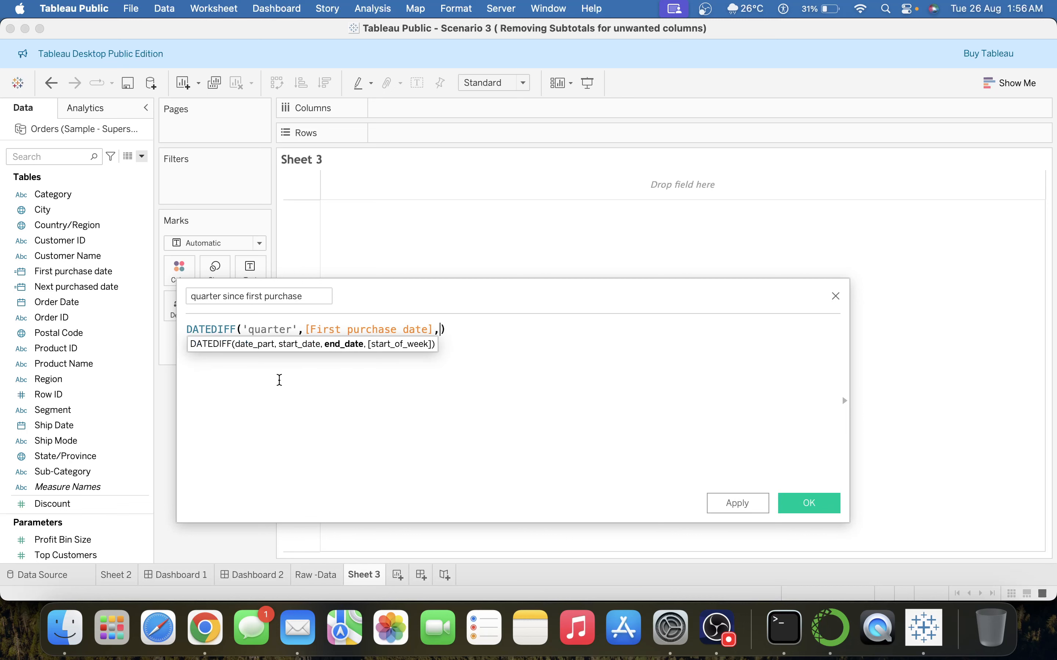
Step: Complete the DATEDIFF formula with [Next purchased date] as the end date and save the calculated field
{"action": "type", "text": " nec"}
{"action": "key", "text": "BackSpace"}
{"action": "key", "text": "BackSpace"}
{"action": "key", "text": "BackSpace"}
{"action": "type", "text": "nex"}
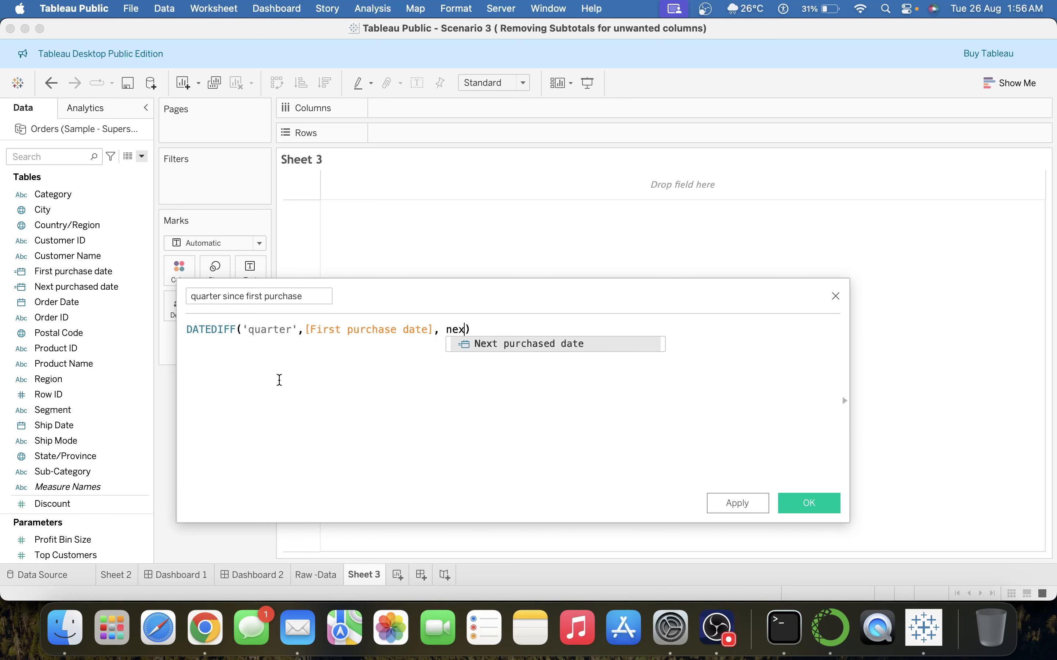
{"action": "key", "text": "Return"}
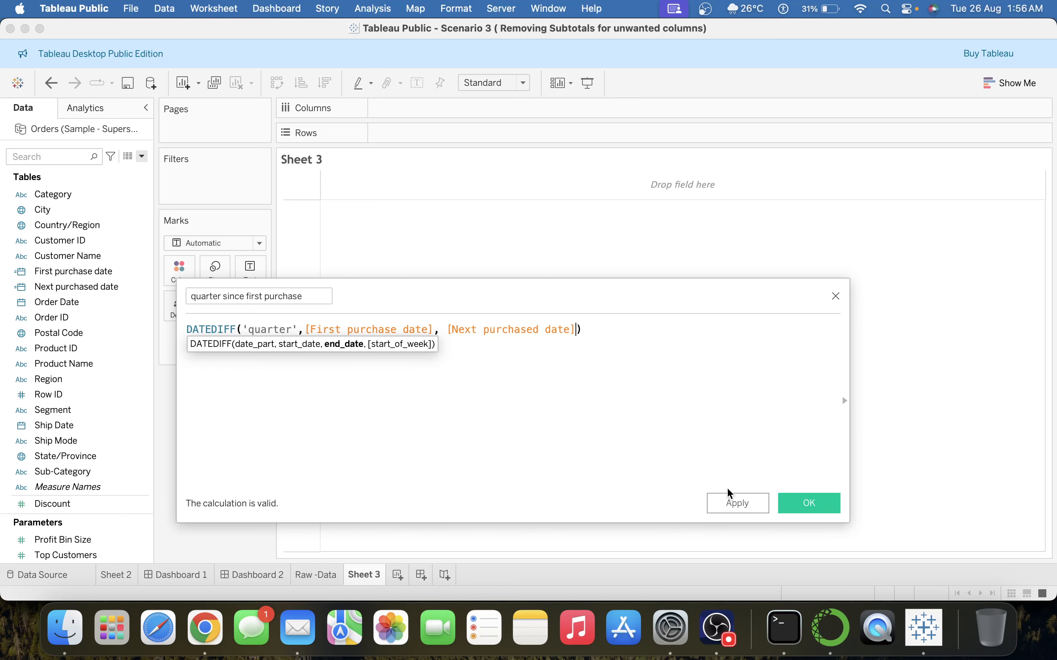
{"action": "left_click", "coordinate": [737, 503]}
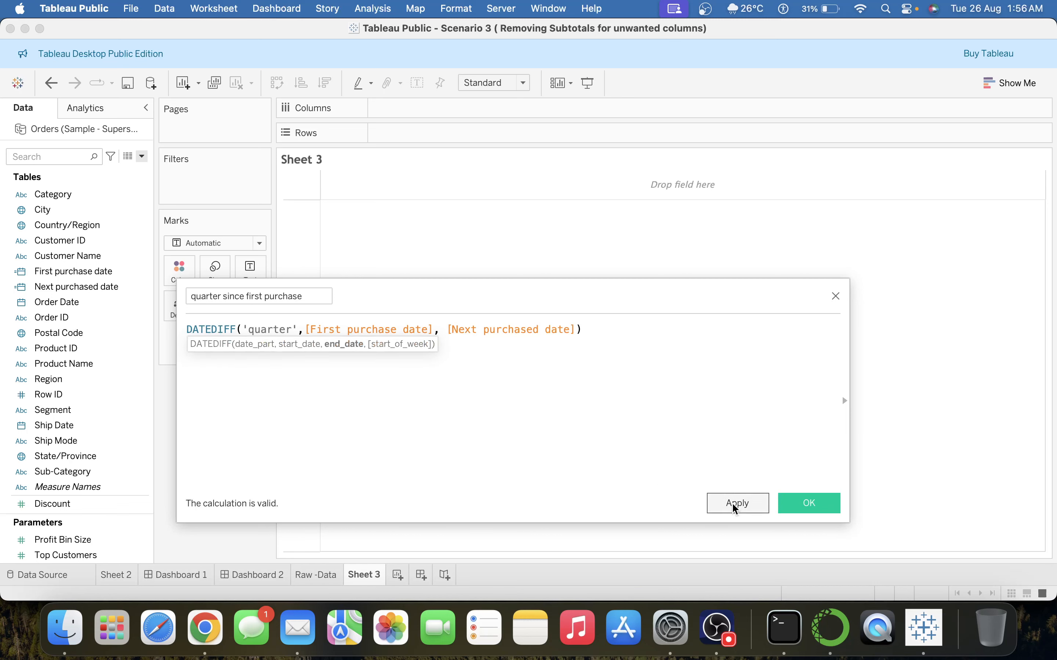
{"action": "left_click", "coordinate": [816, 502]}
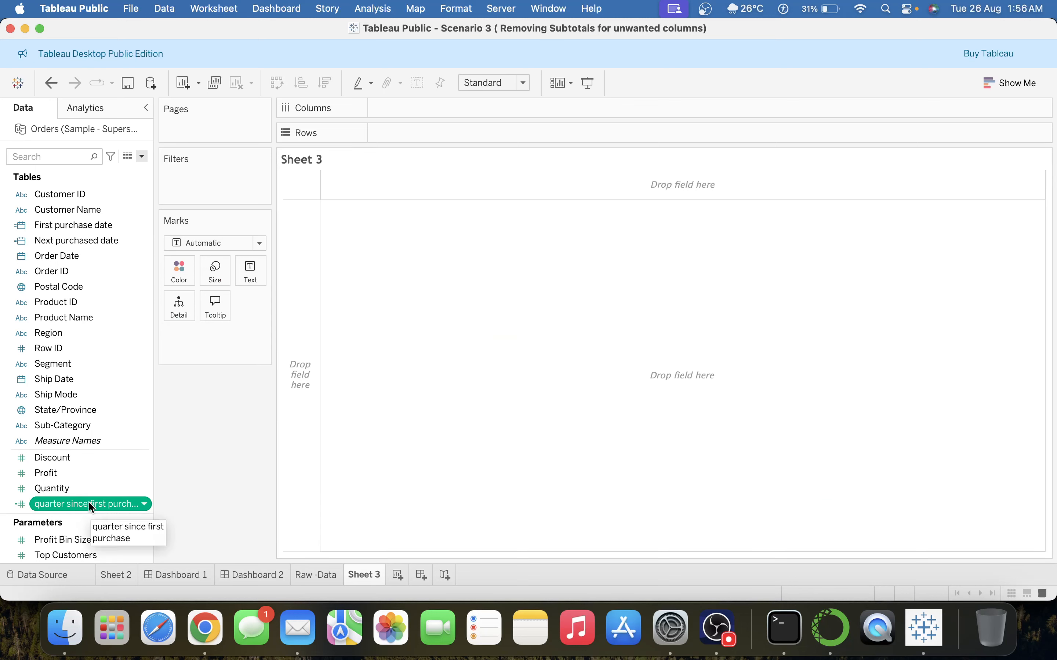
Step: Add quarter since first purchase to Columns and make it a discrete dimension
{"action": "left_click_drag", "start_coordinate": [92, 507], "coordinate": [420, 109]}
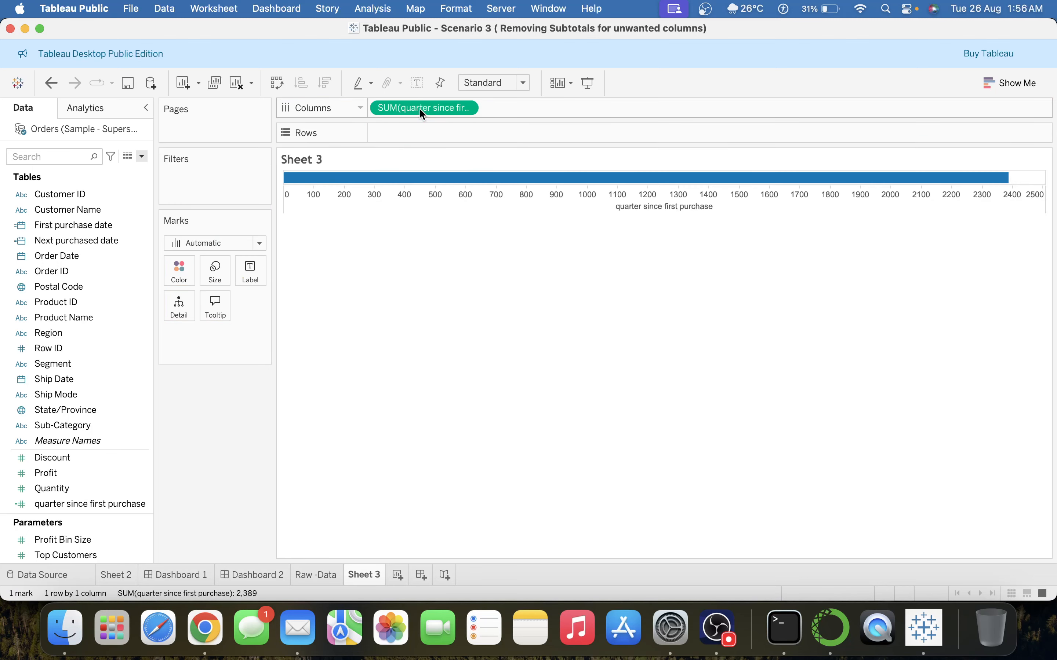
{"action": "right_click", "coordinate": [419, 108]}
{"action": "left_click", "coordinate": [488, 275]}
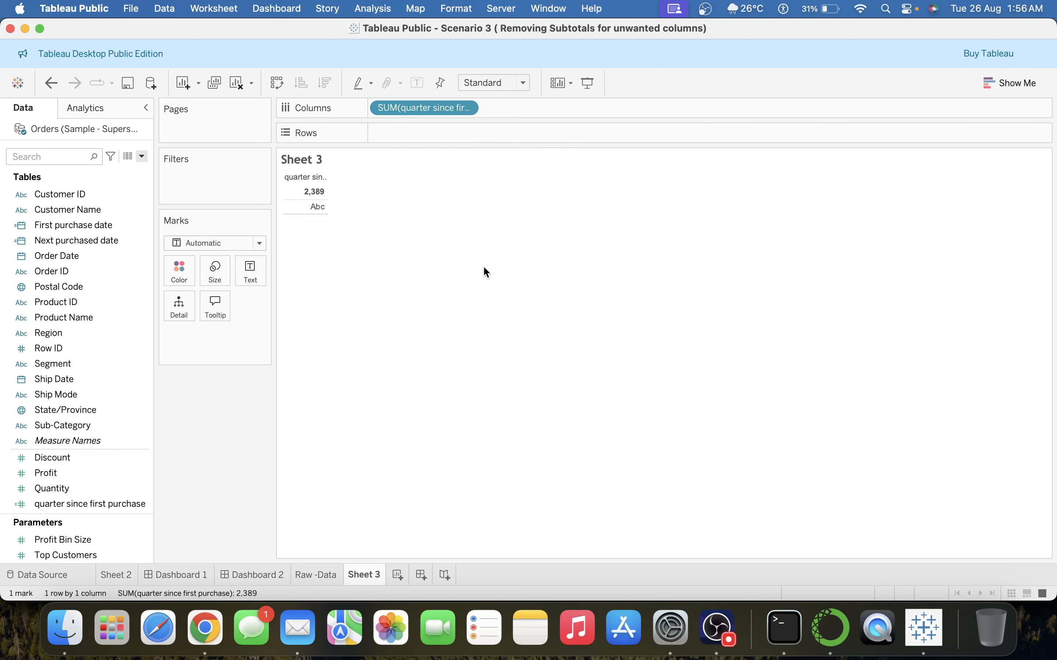
{"action": "right_click", "coordinate": [414, 112]}
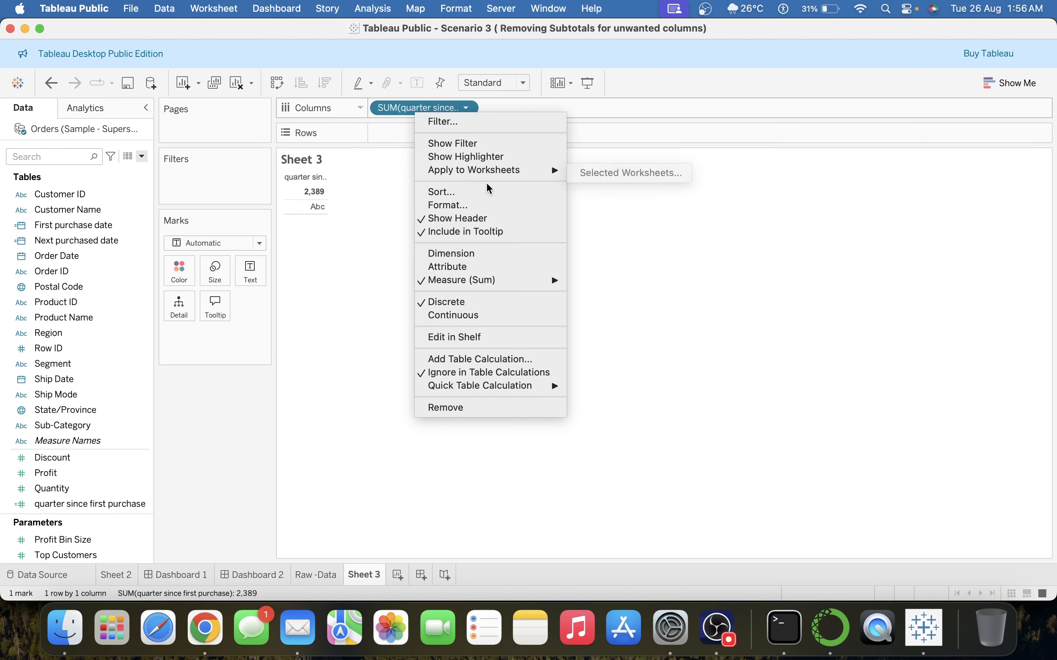
{"action": "left_click", "coordinate": [464, 255]}
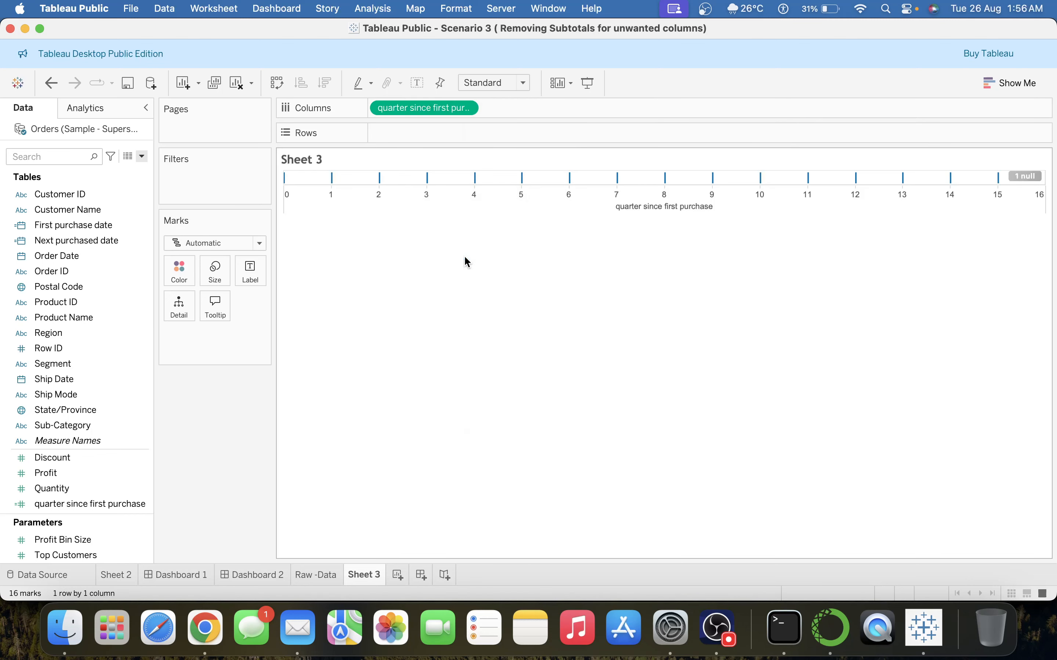
{"action": "right_click", "coordinate": [422, 110]}
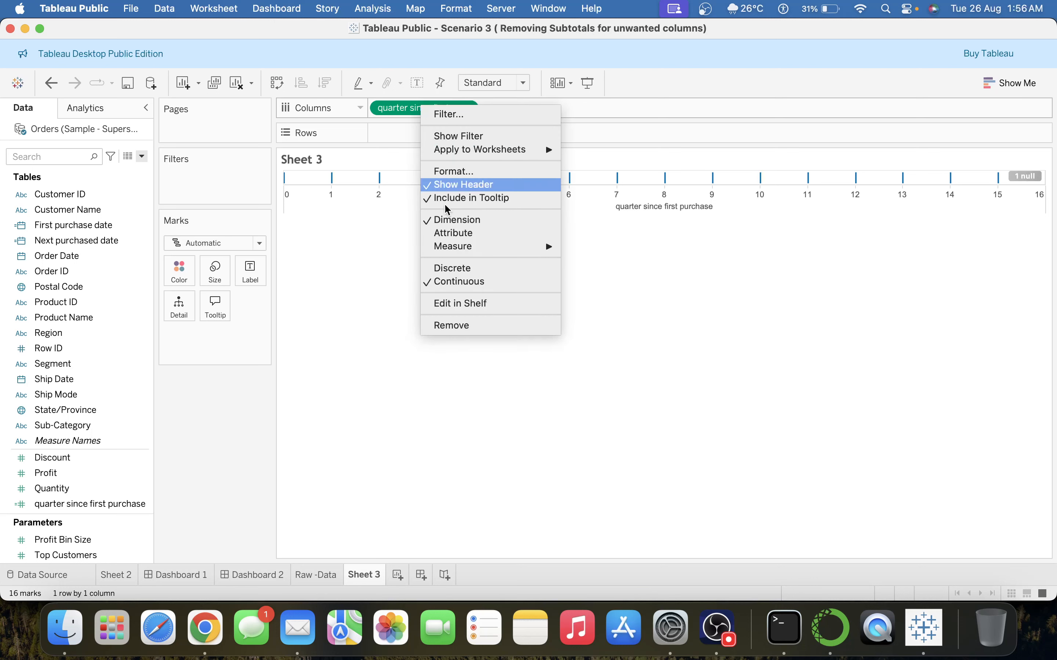
{"action": "left_click", "coordinate": [469, 269]}
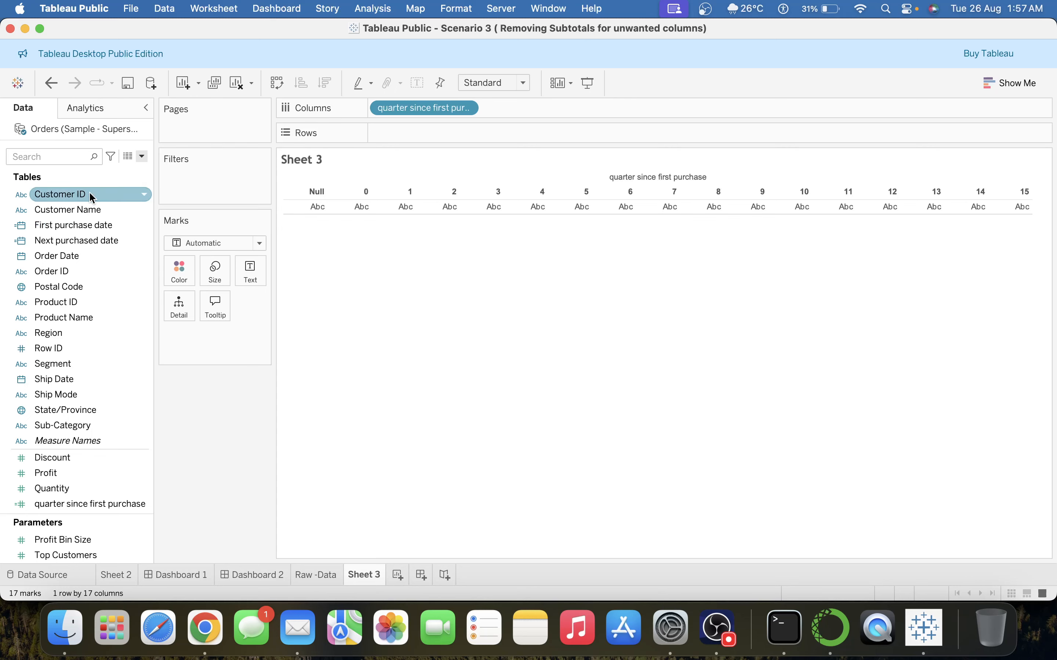
Step: Check the requirements on Dashboard 2 for the quarter and year matrix, and return to Sheet 3
{"action": "left_click", "coordinate": [58, 156]}
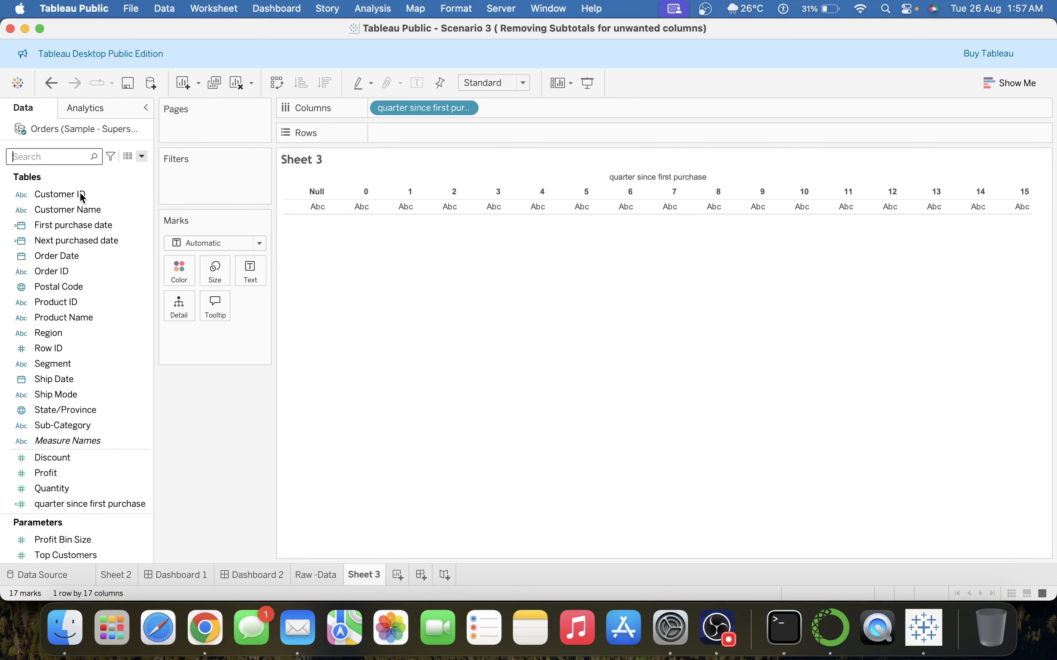
{"action": "left_click", "coordinate": [271, 576]}
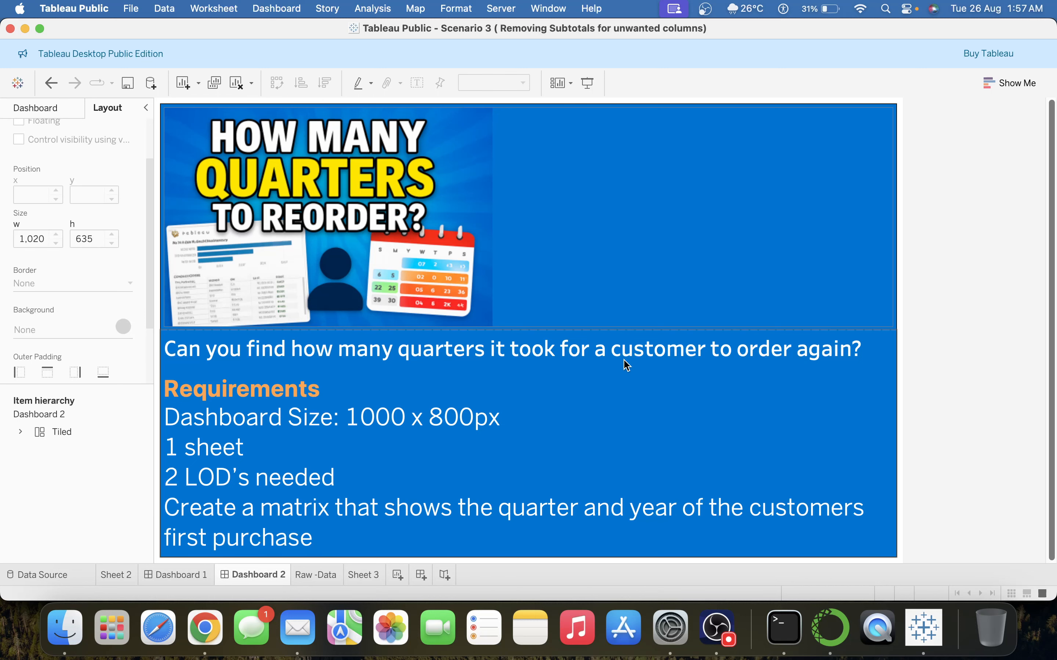
{"action": "left_click", "coordinate": [355, 577]}
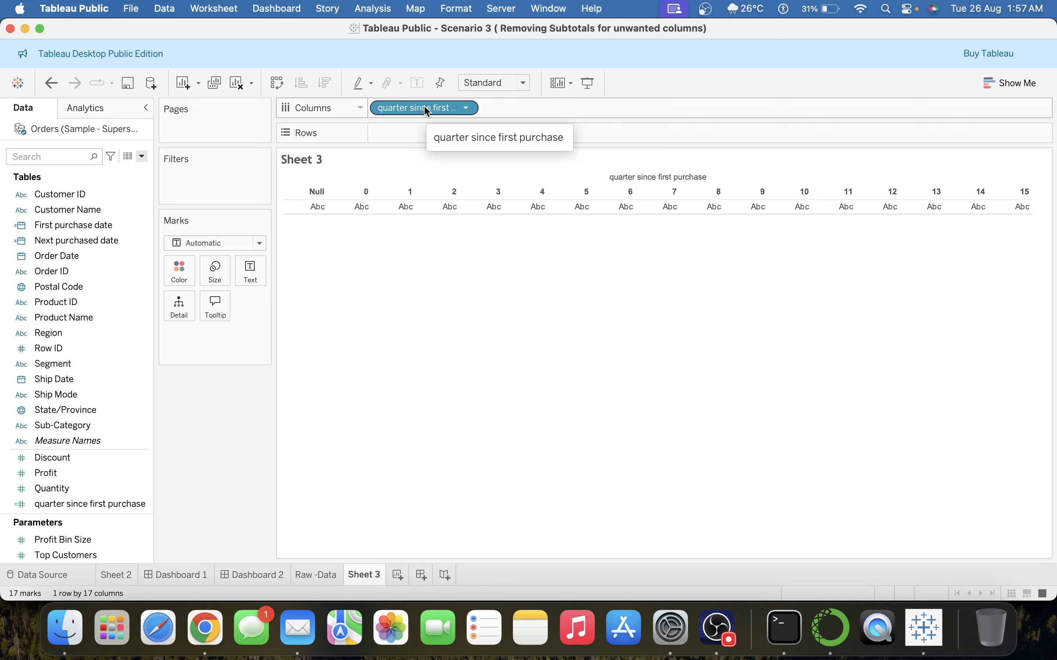
Step: Start a new calculated field named "Quarter" and get its empty formula ready for editing
{"action": "left_click", "coordinate": [142, 156]}
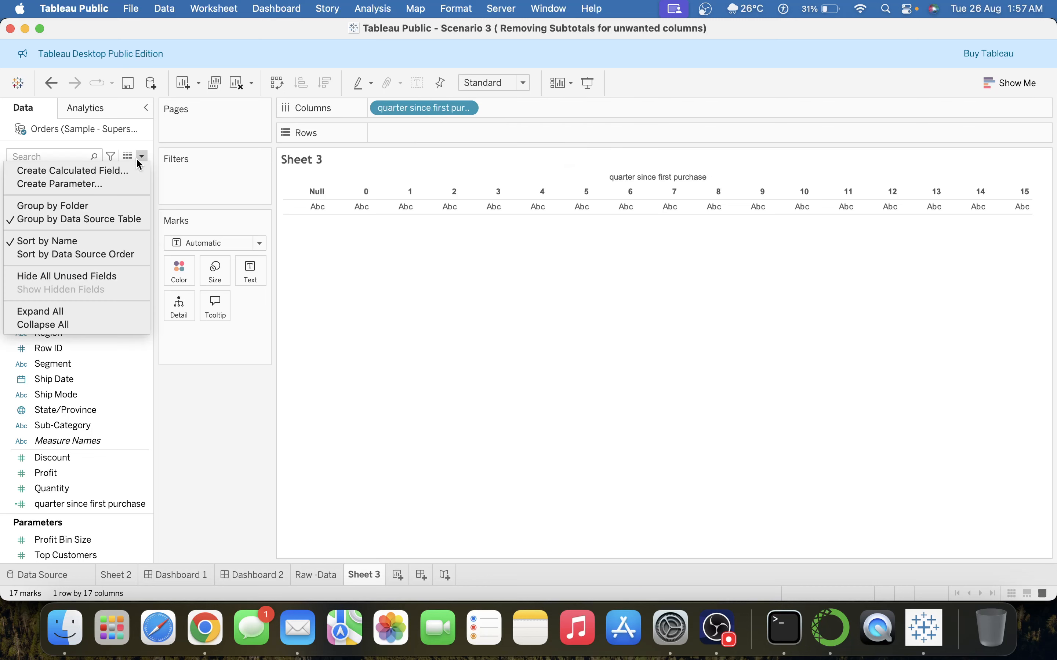
{"action": "left_click", "coordinate": [104, 171]}
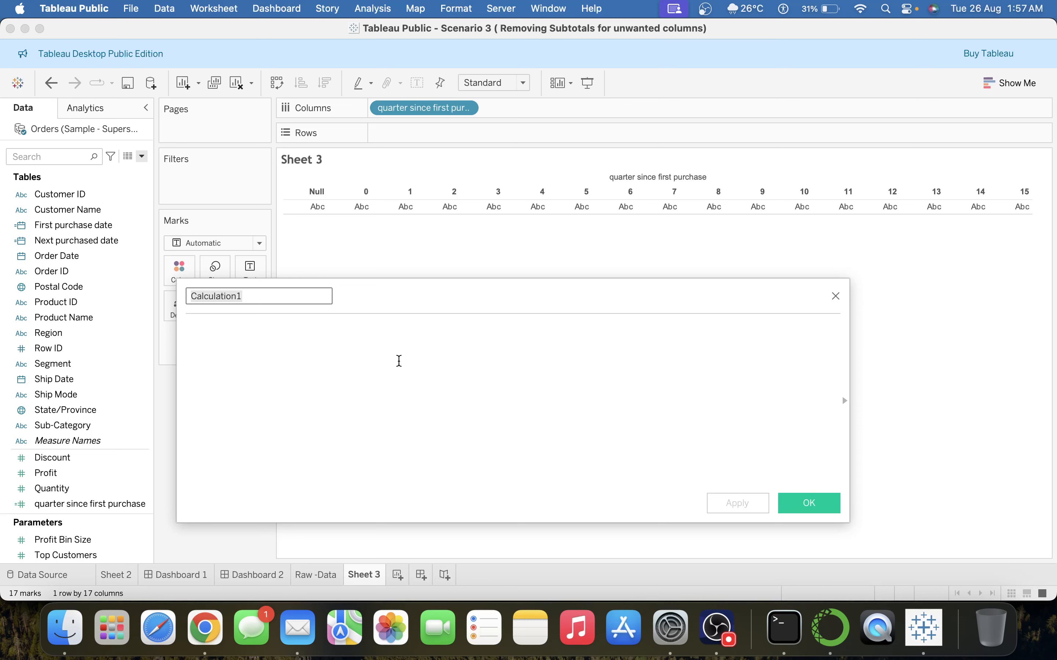
{"action": "type", "text": "Q"}
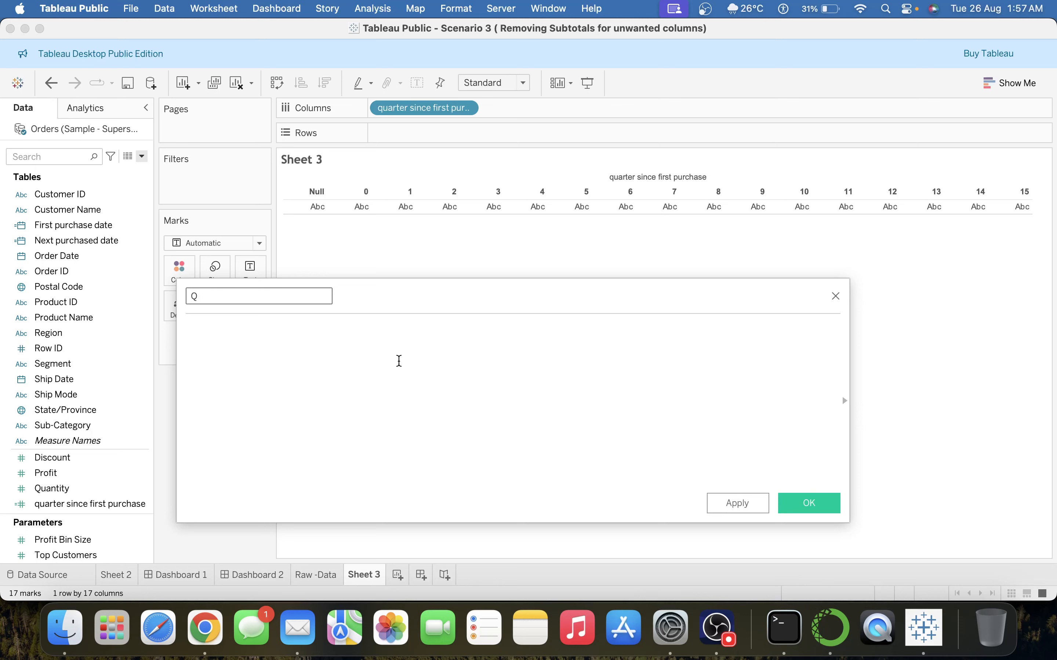
{"action": "type", "text": "uarter"}
{"action": "left_click", "coordinate": [399, 360]}
{"action": "type", "text": "da"}
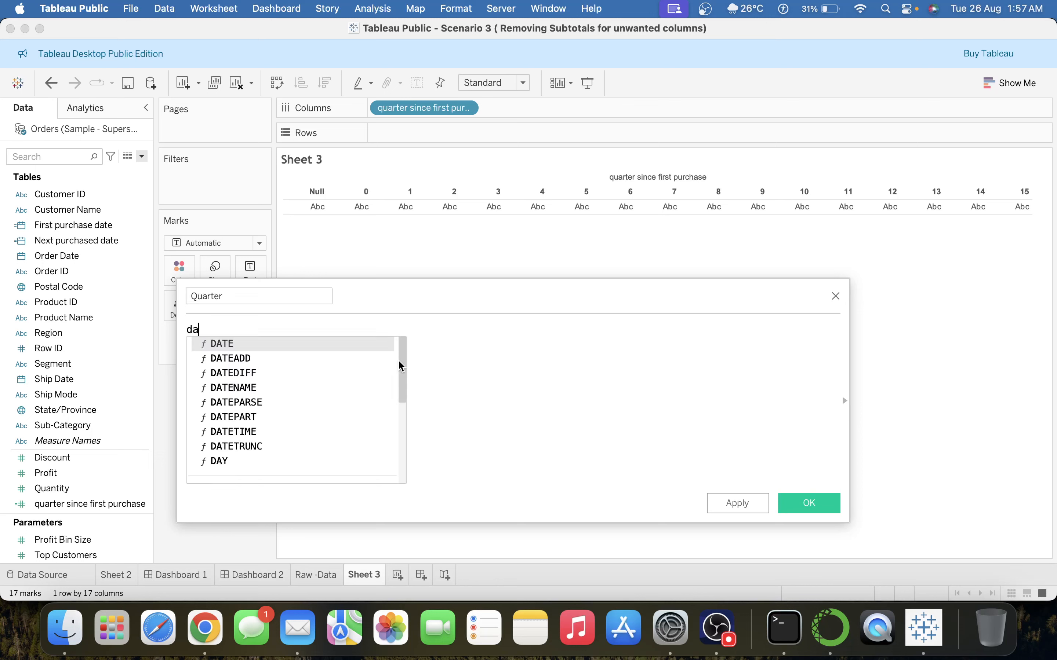
{"action": "type", "text": "te"}
{"action": "key", "text": "BackSpace"}
{"action": "key", "text": "BackSpace"}
{"action": "key", "text": "BackSpace"}
{"action": "key", "text": "BackSpace"}
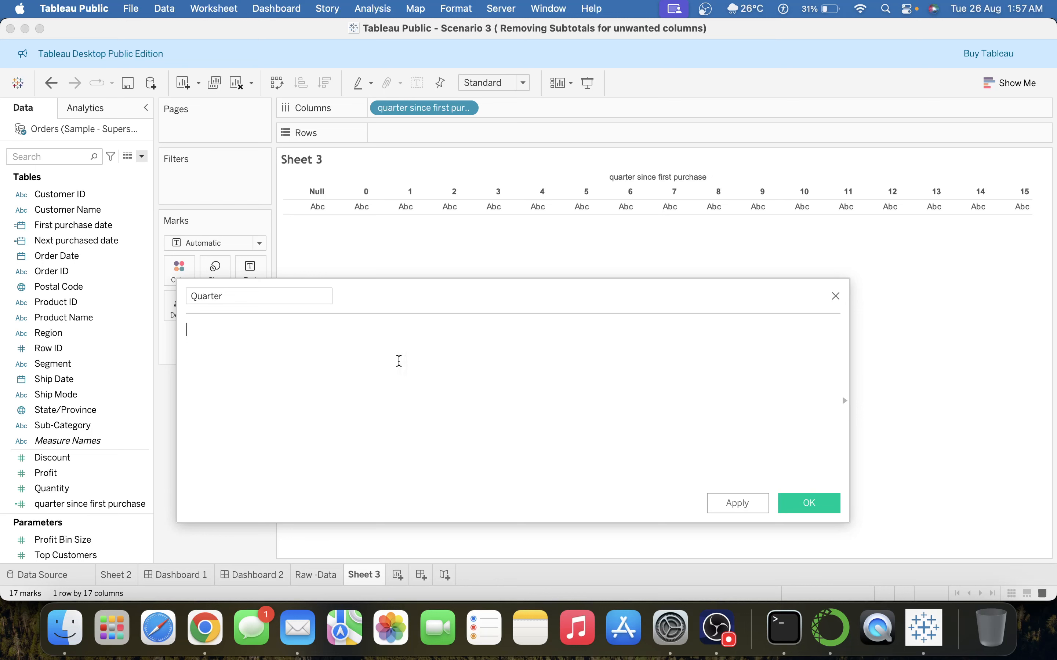
Step: Define Quarter as DATETRUNC('quarter',[First purchase date]), save it, and change the field's data type to Date
{"action": "type", "text": "Datet"}
{"action": "left_click", "coordinate": [399, 361]}
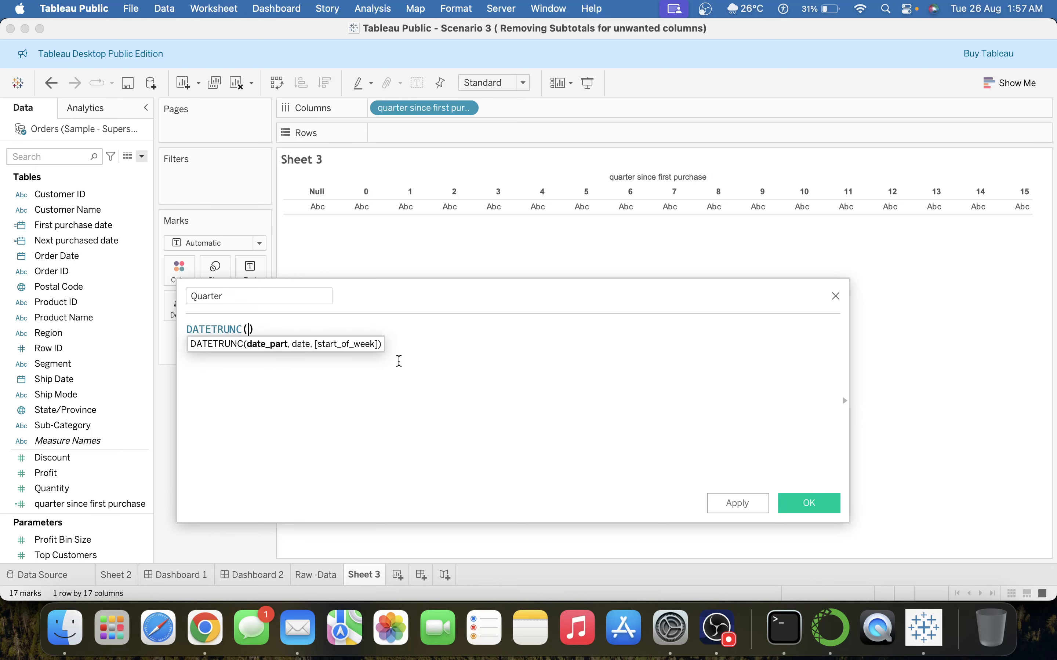
{"action": "type", "text": "'quarter',"}
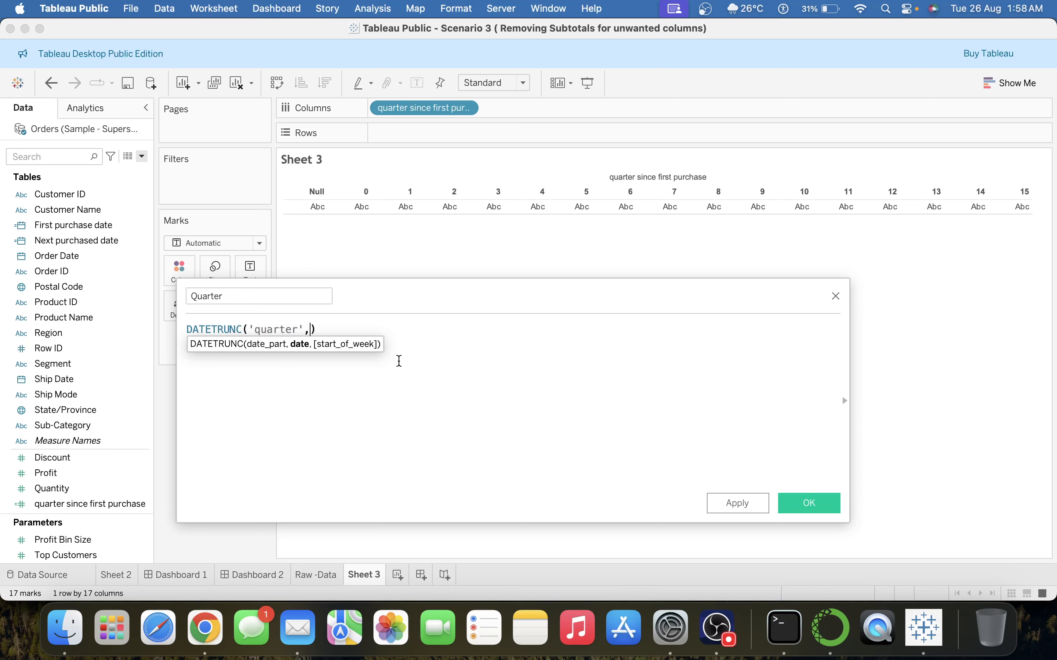
{"action": "type", "text": "fir"}
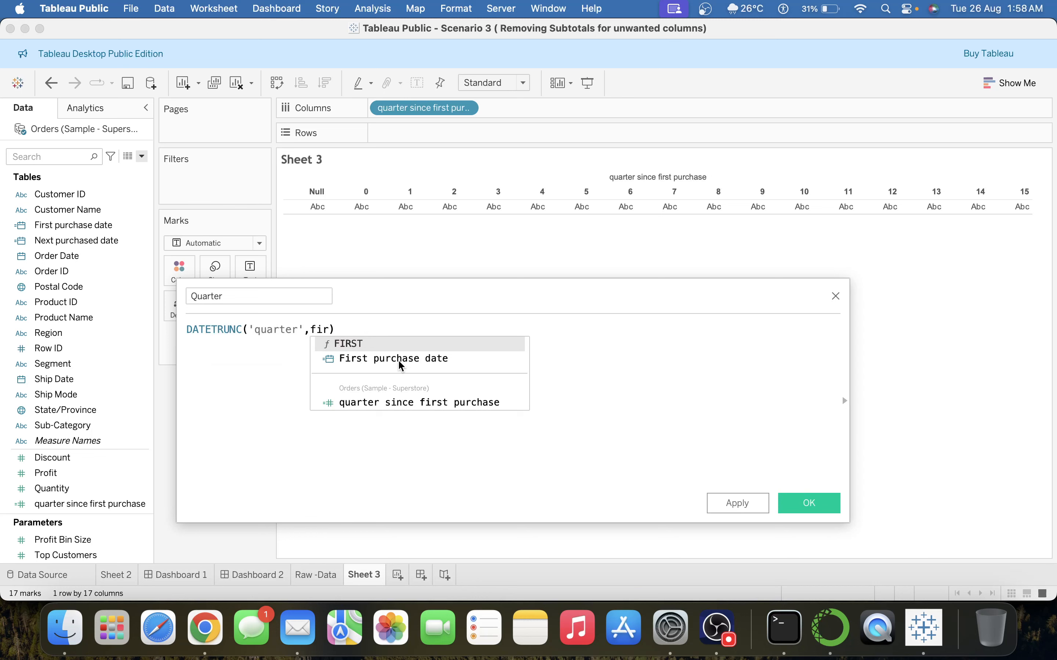
{"action": "left_click", "coordinate": [400, 361]}
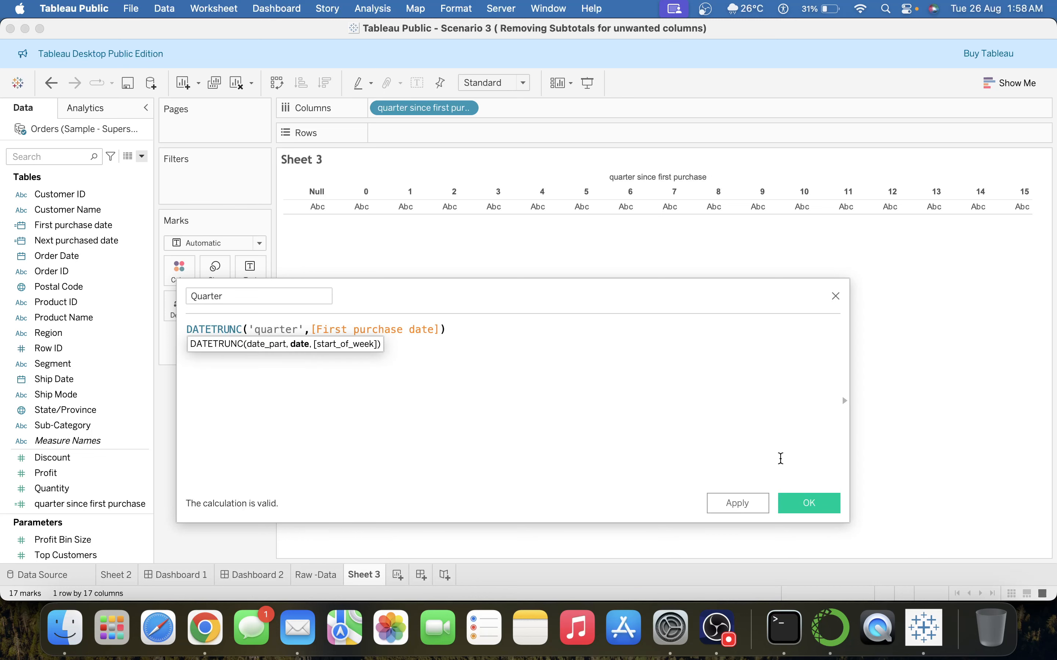
{"action": "left_click", "coordinate": [811, 504]}
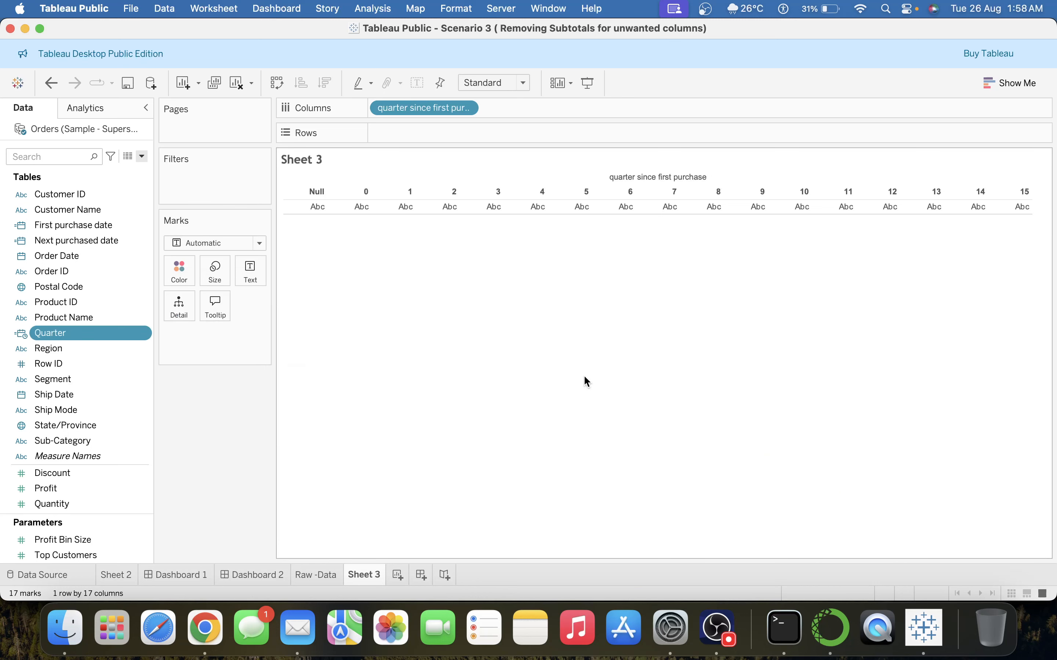
{"action": "left_click", "coordinate": [24, 334]}
{"action": "left_click", "coordinate": [53, 392]}
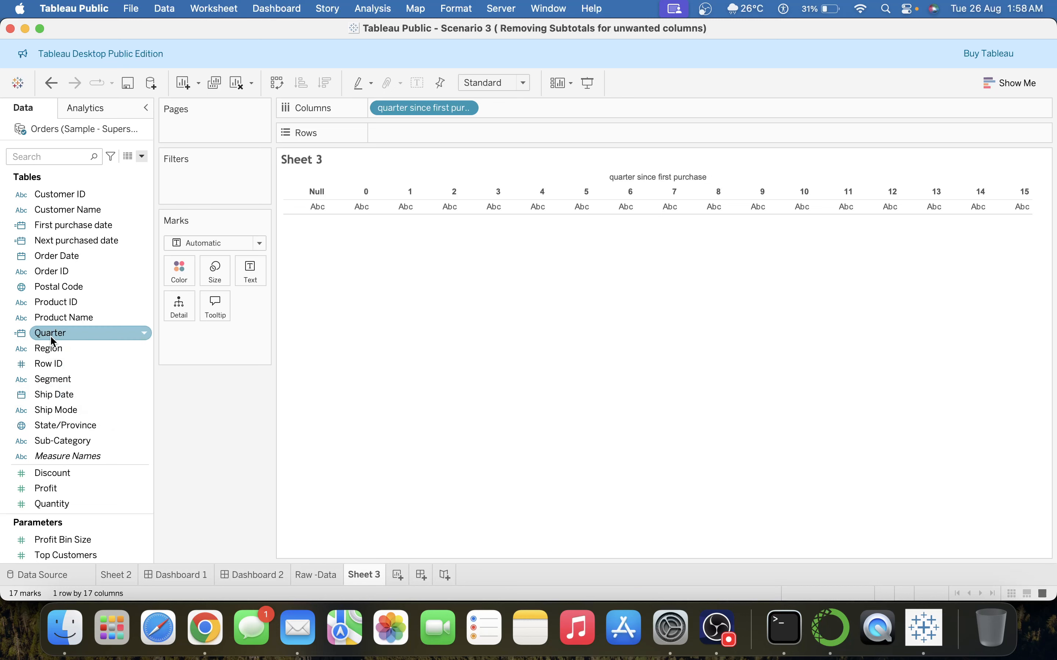
Step: Add Quarter to Rows as a discrete quarter-and-year date value so each row is a specific quarter of a year
{"action": "left_click_drag", "start_coordinate": [51, 336], "coordinate": [428, 133]}
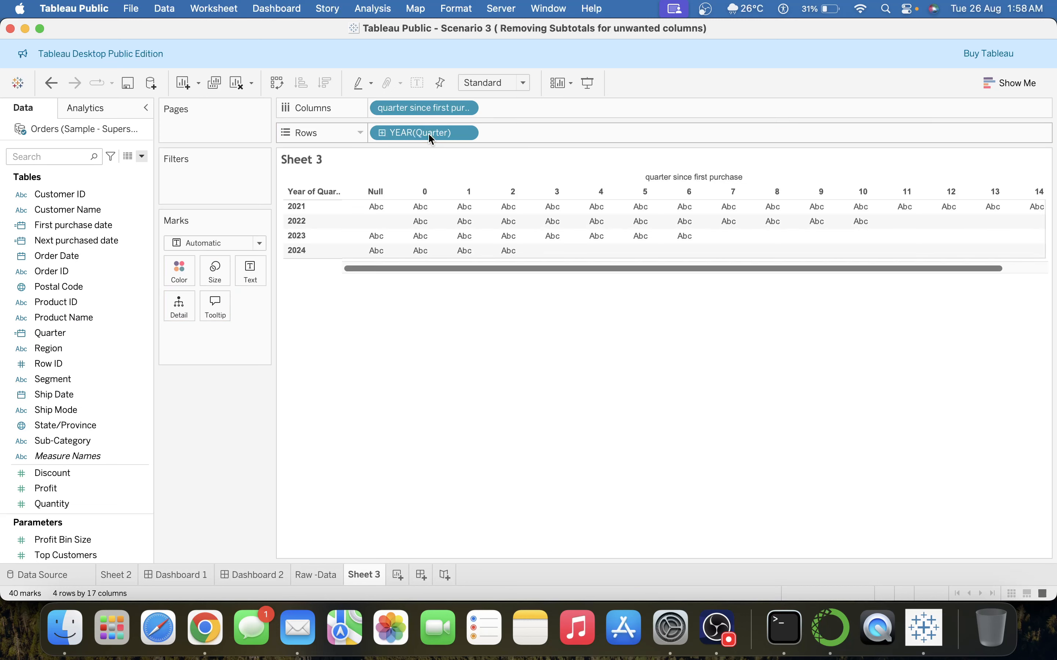
{"action": "right_click", "coordinate": [428, 133]}
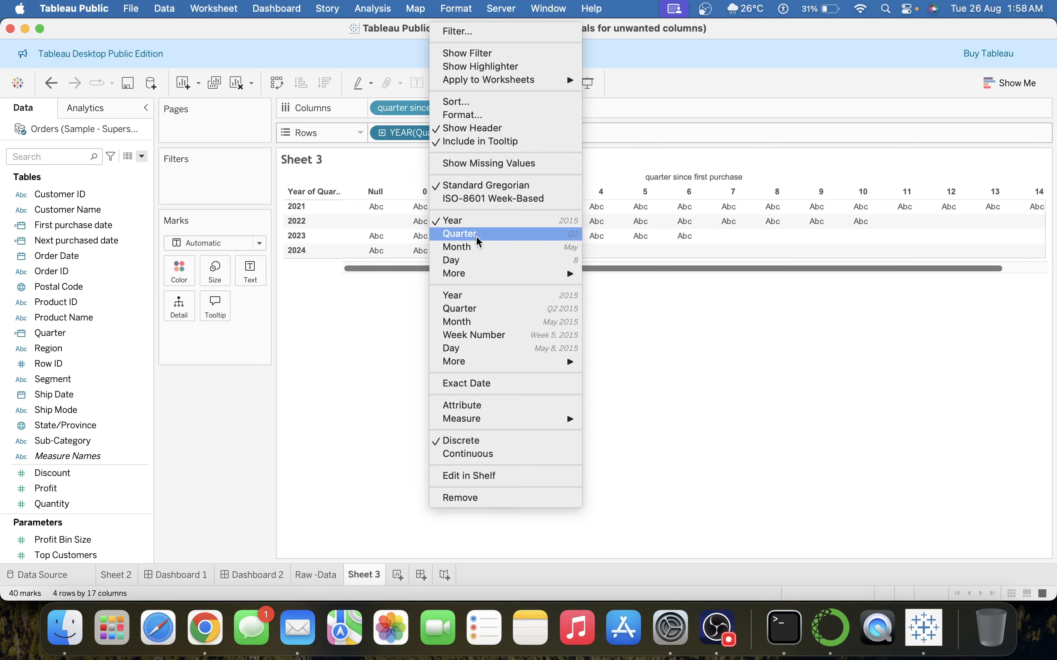
{"action": "left_click", "coordinate": [478, 240]}
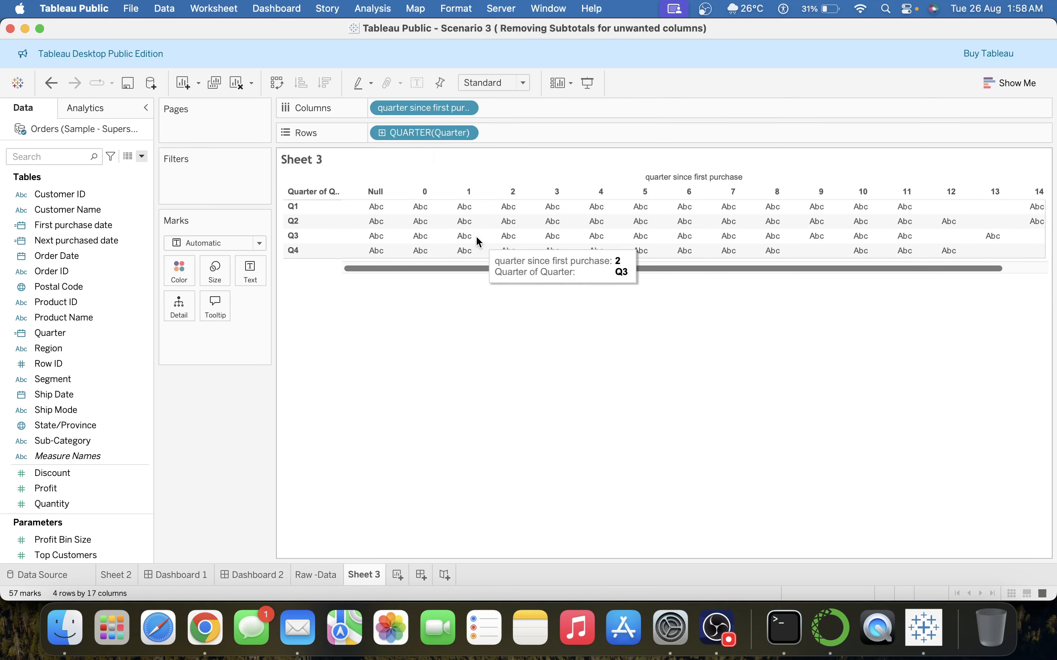
{"action": "right_click", "coordinate": [431, 132]}
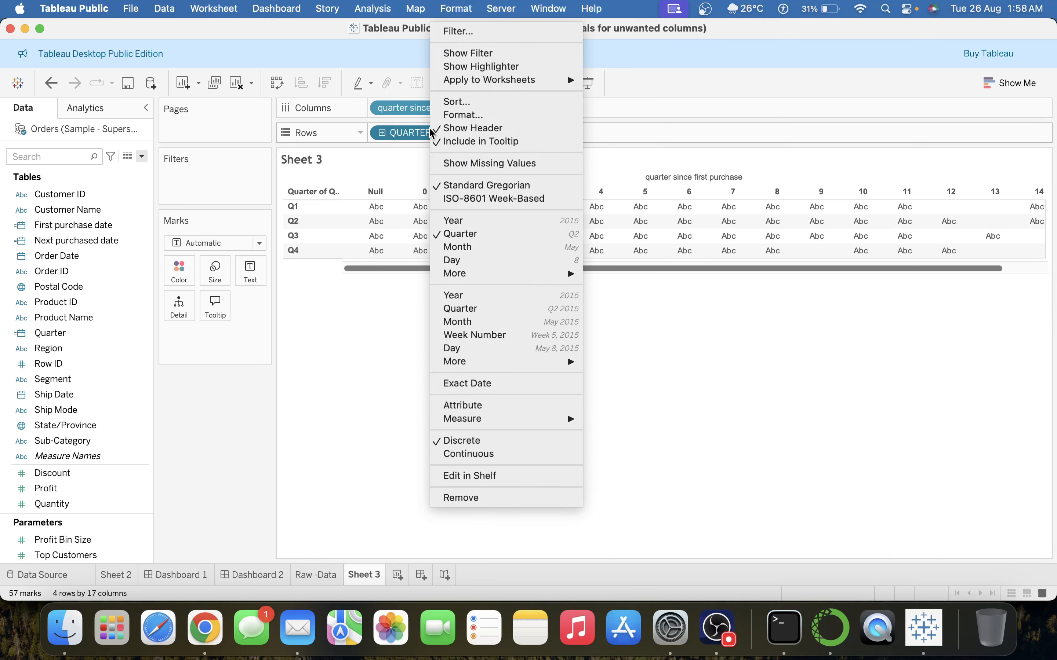
{"action": "left_click", "coordinate": [478, 308]}
{"action": "right_click", "coordinate": [433, 132]}
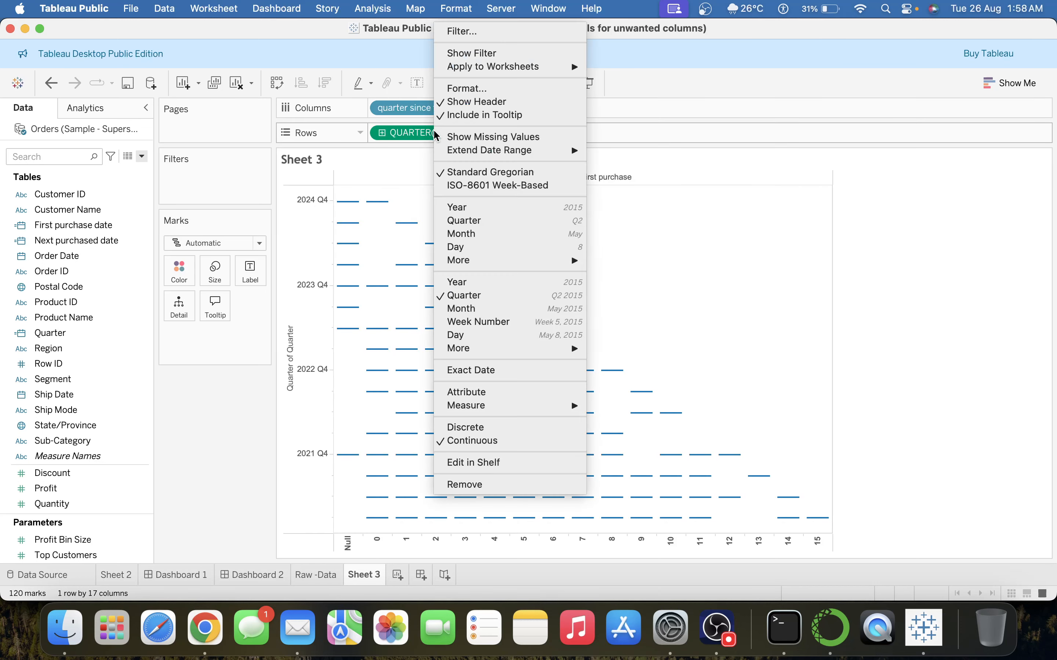
{"action": "left_click", "coordinate": [481, 425]}
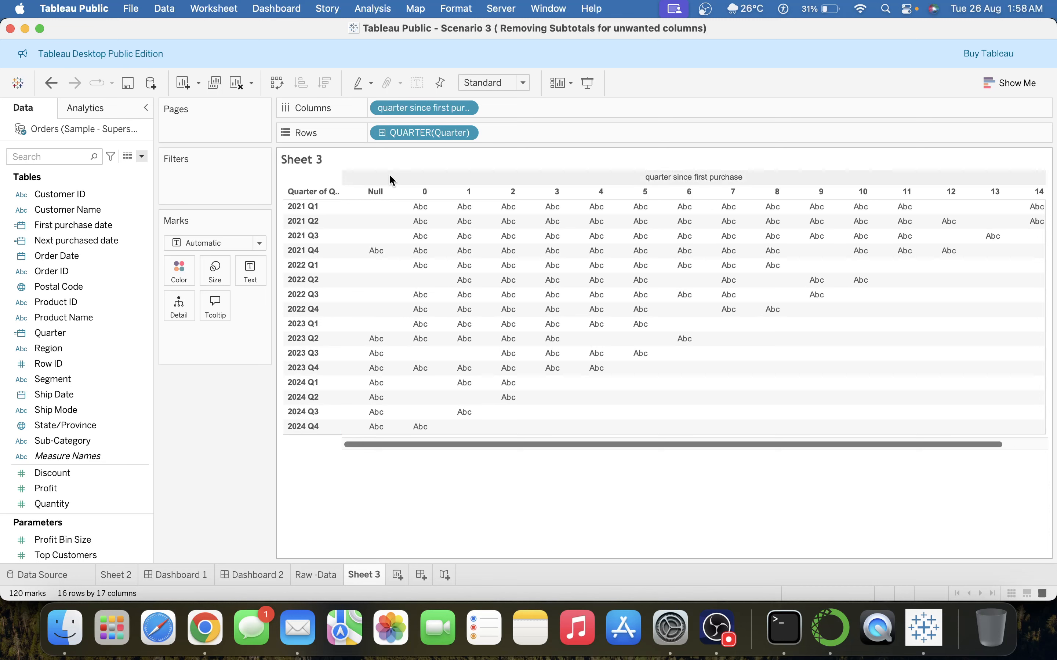
Step: Change the alias of the Null column header to "Lapsed" and clear the selection
{"action": "right_click", "coordinate": [371, 196]}
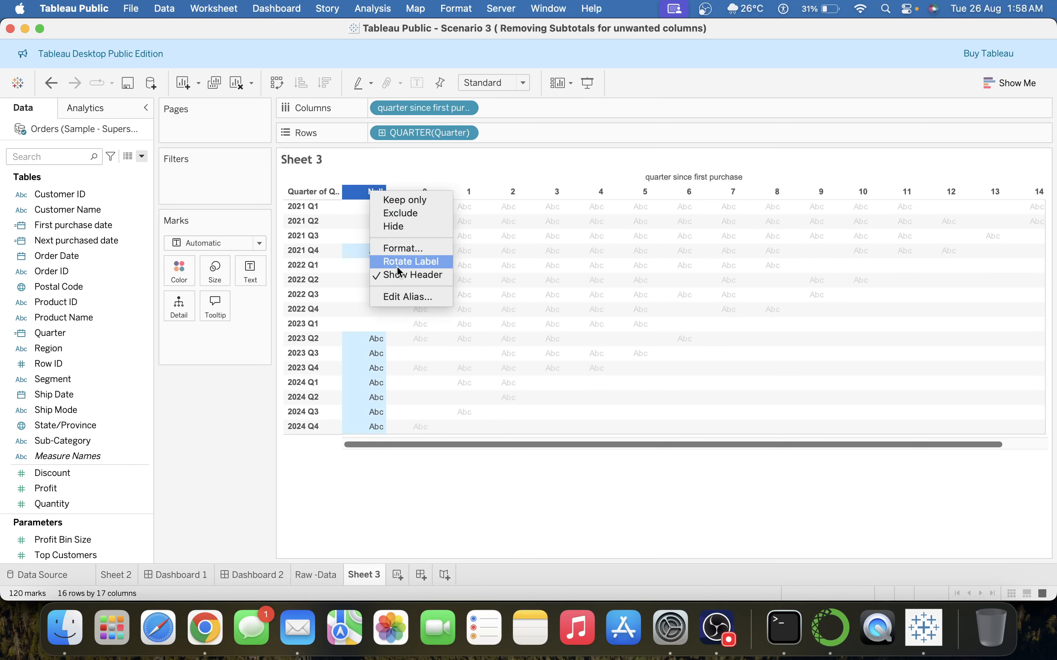
{"action": "left_click", "coordinate": [399, 297]}
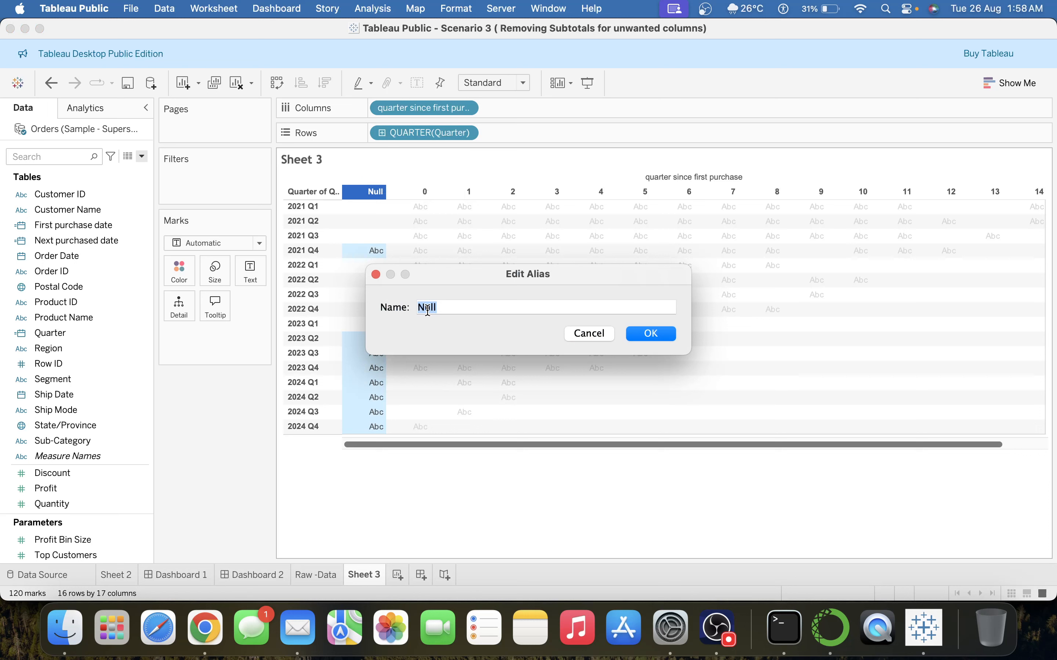
{"action": "type", "text": "L"}
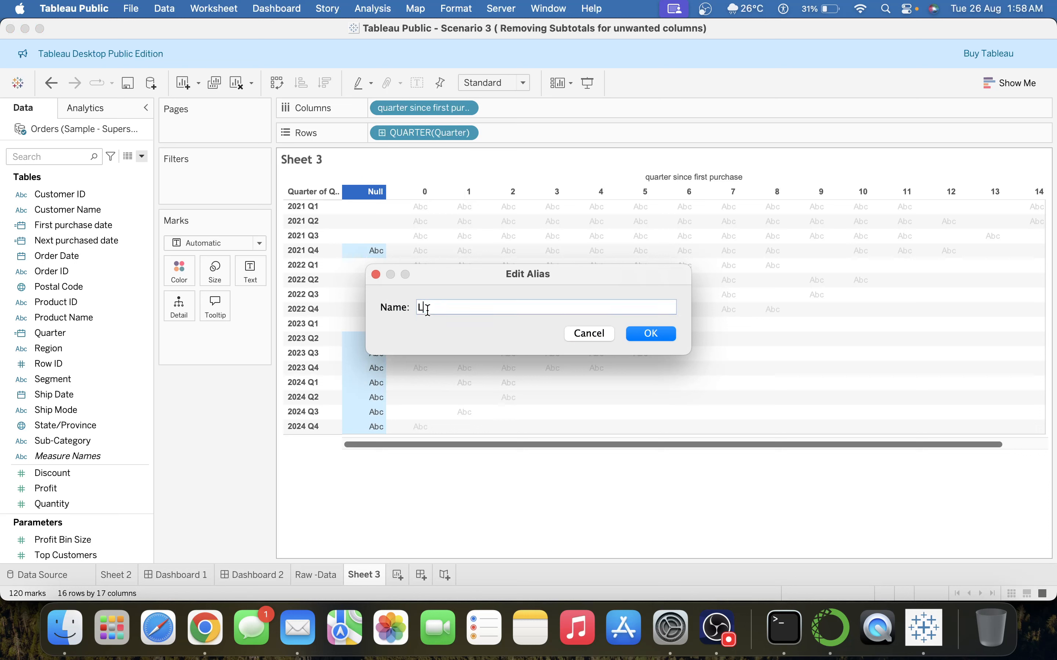
{"action": "type", "text": "apsed"}
{"action": "left_click", "coordinate": [650, 334]}
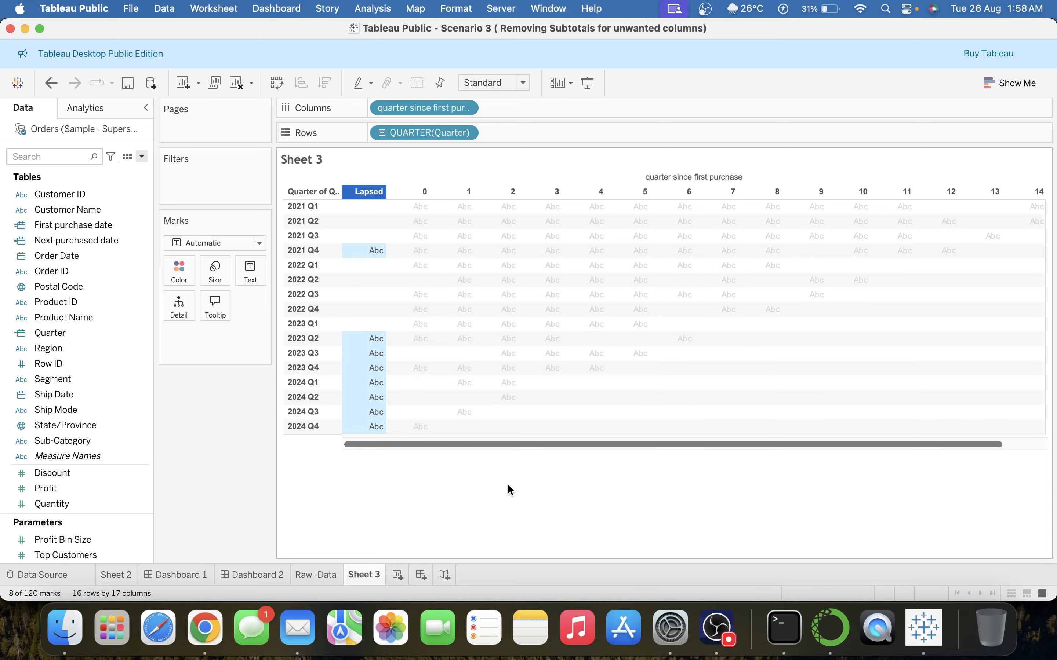
{"action": "left_click", "coordinate": [490, 513]}
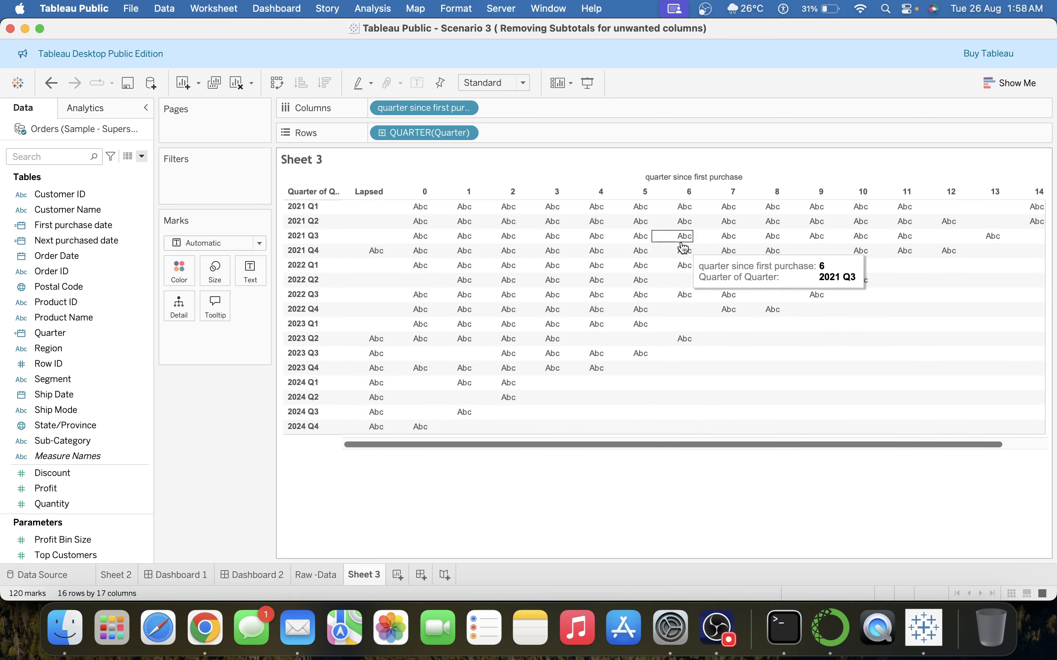
Step: Fit the matrix to Entire View and filter the field list by "cus"
{"action": "left_click", "coordinate": [501, 82]}
{"action": "left_click", "coordinate": [502, 133]}
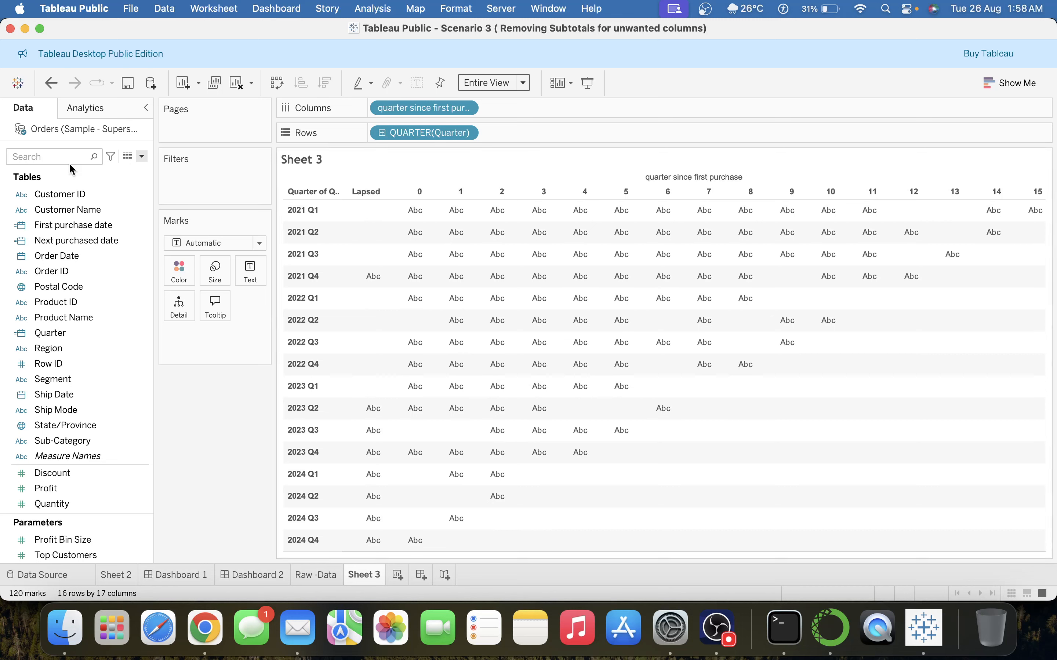
{"action": "left_click", "coordinate": [55, 156]}
{"action": "type", "text": "cus"}
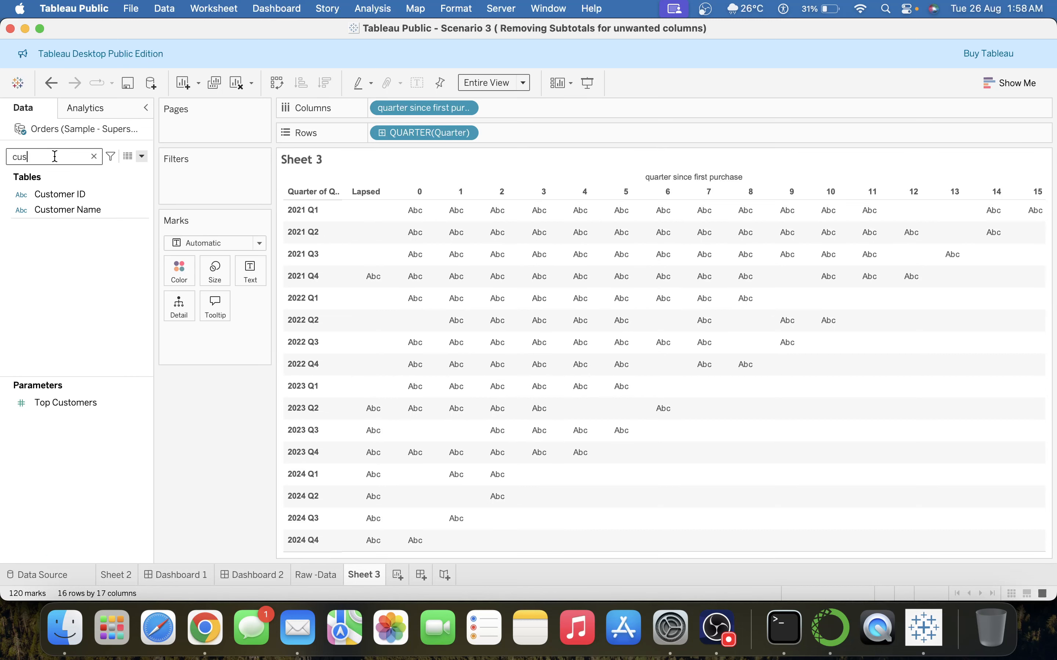
{"action": "right_click", "coordinate": [78, 209]}
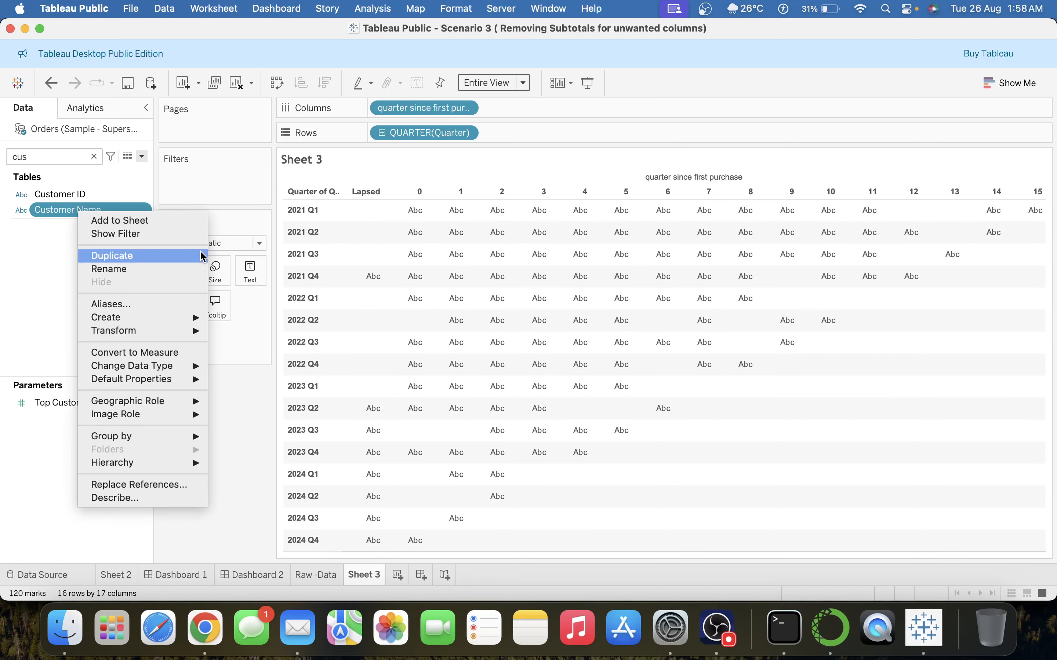
{"action": "left_click", "coordinate": [89, 257]}
{"action": "key", "text": "super+z"}
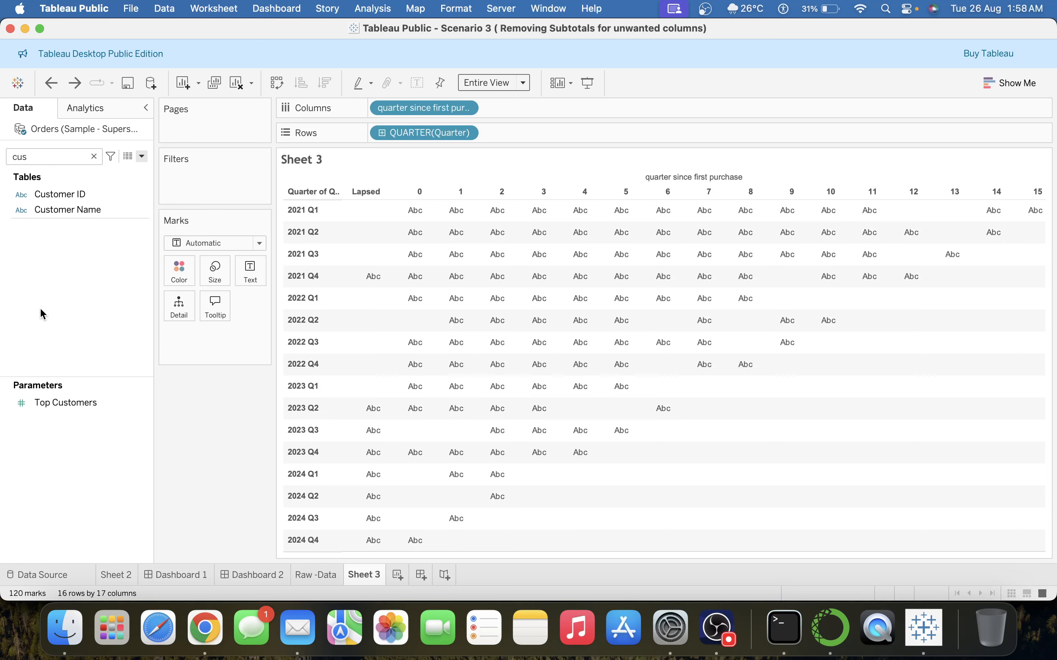
Step: Show Customer Name as text in the matrix cells, aggregated as Count (Distinct)
{"action": "left_click_drag", "start_coordinate": [66, 211], "coordinate": [248, 279]}
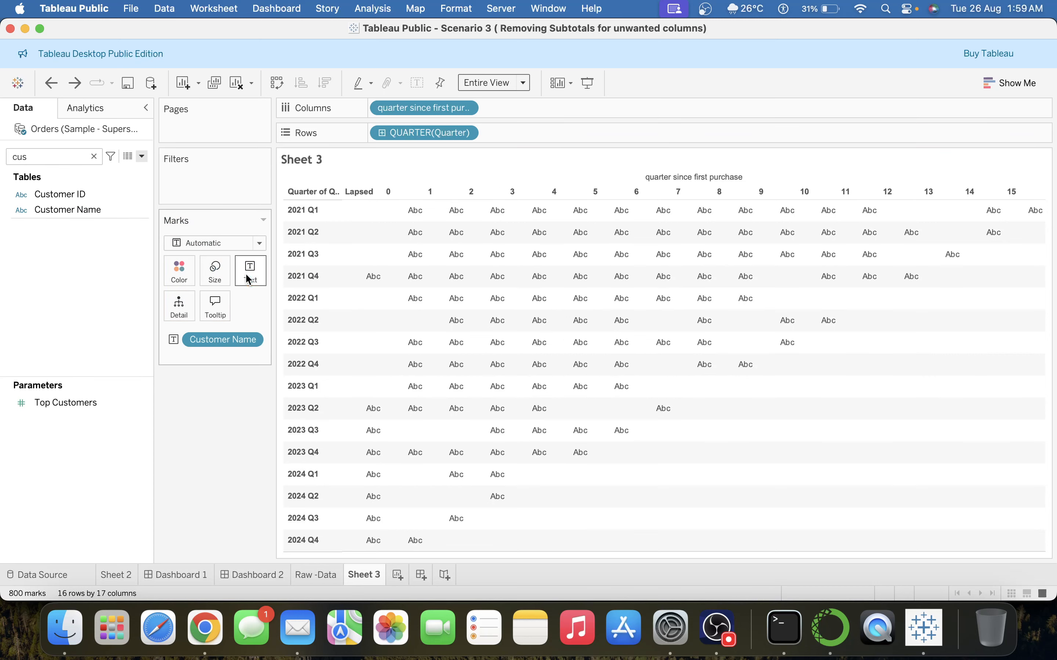
{"action": "right_click", "coordinate": [248, 346]}
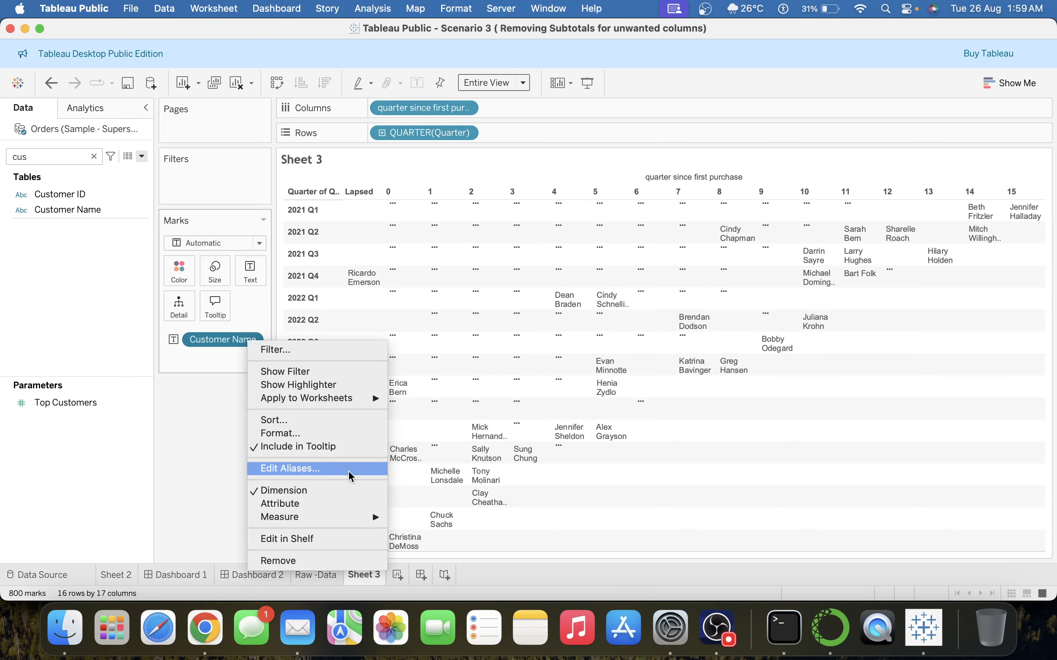
{"action": "mouse_move", "coordinate": [350, 517]}
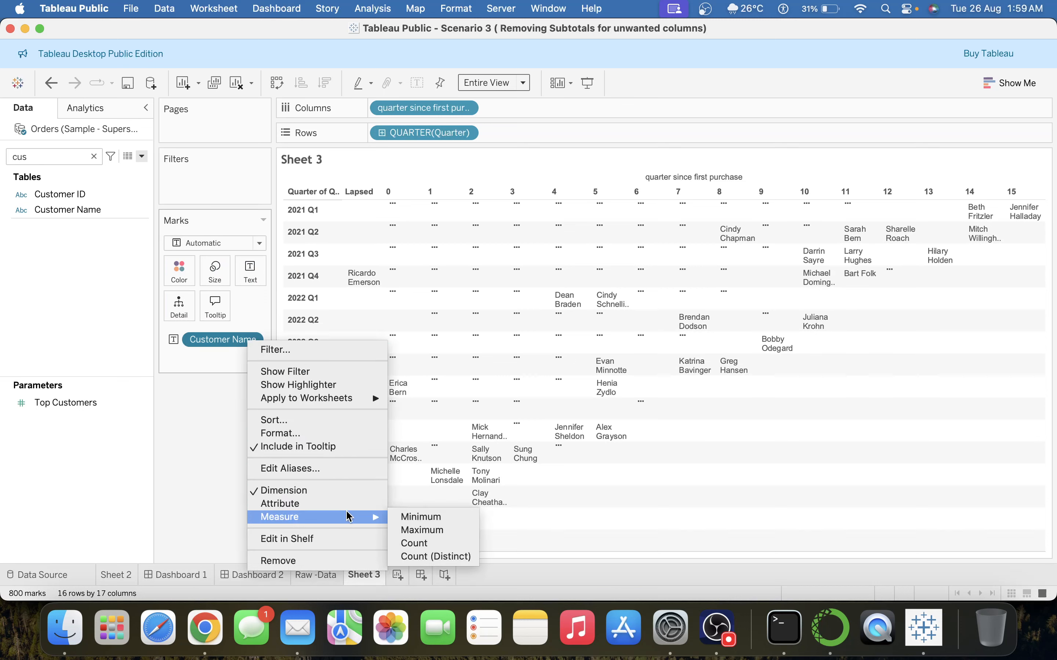
{"action": "left_click", "coordinate": [428, 557]}
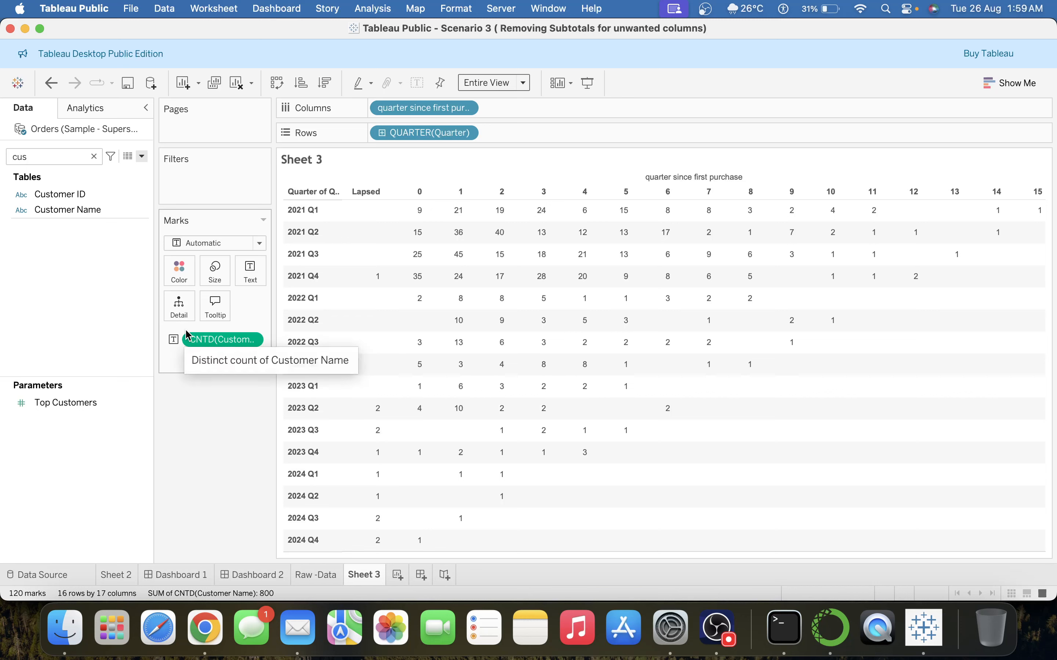
Step: Shade the matrix cells by the distinct customer count instead of showing it as text, and open its color editing settings
{"action": "left_click_drag", "start_coordinate": [186, 331], "coordinate": [178, 270]}
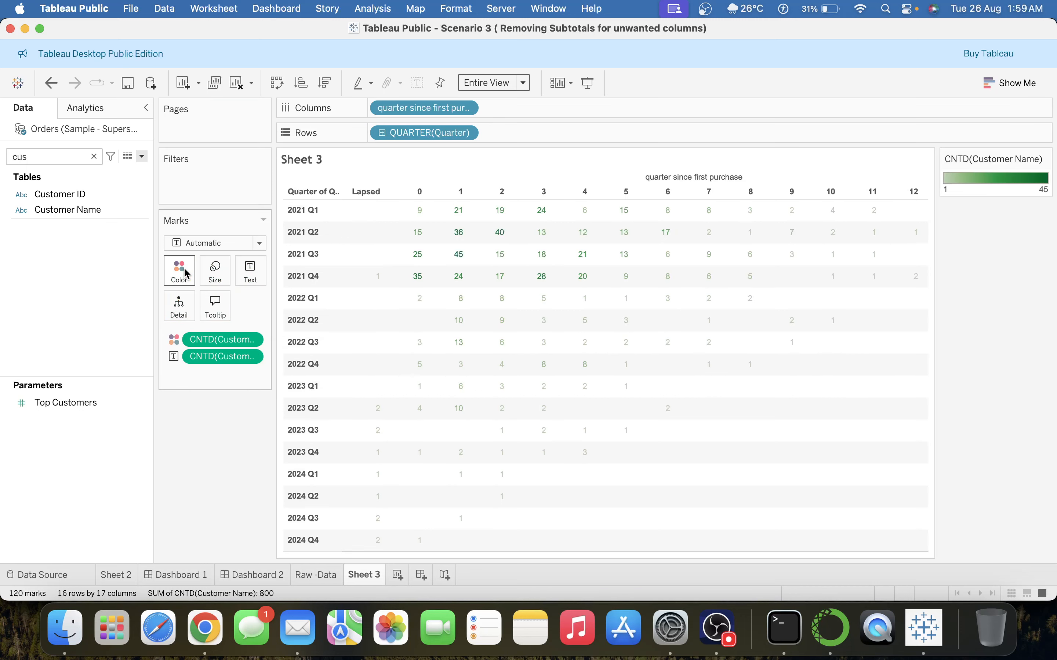
{"action": "left_click", "coordinate": [199, 241]}
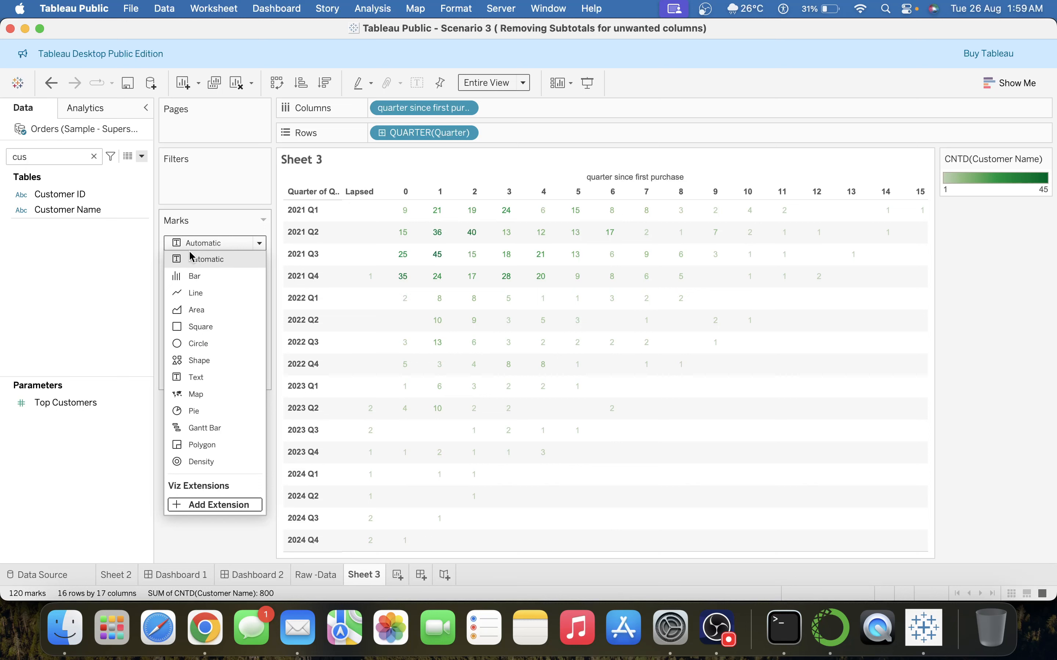
{"action": "left_click", "coordinate": [208, 550]}
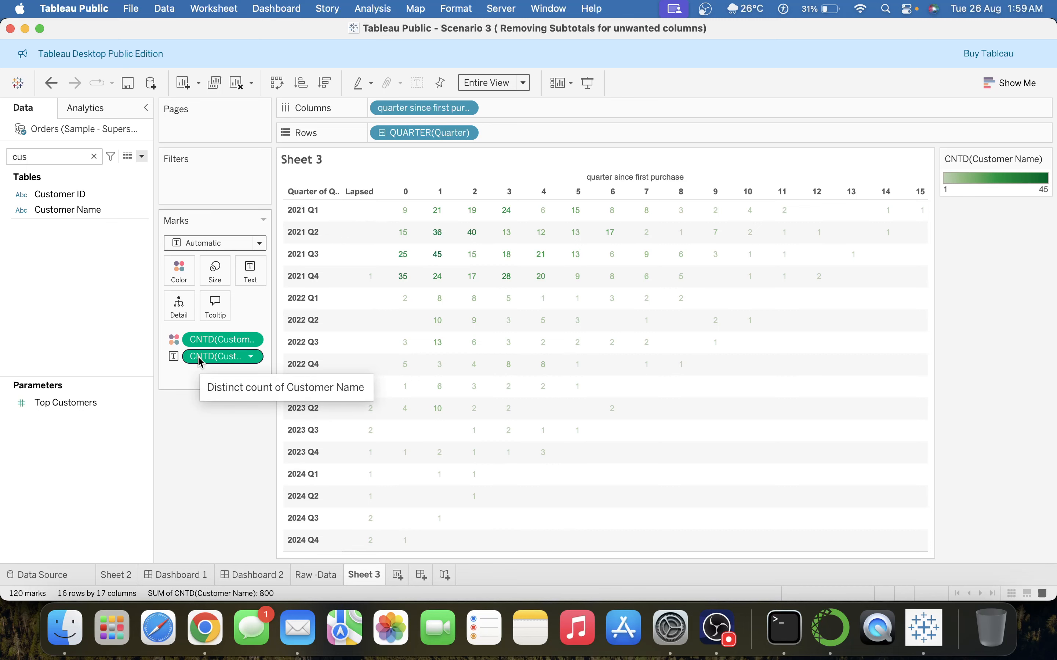
{"action": "left_click_drag", "start_coordinate": [198, 356], "coordinate": [187, 465]}
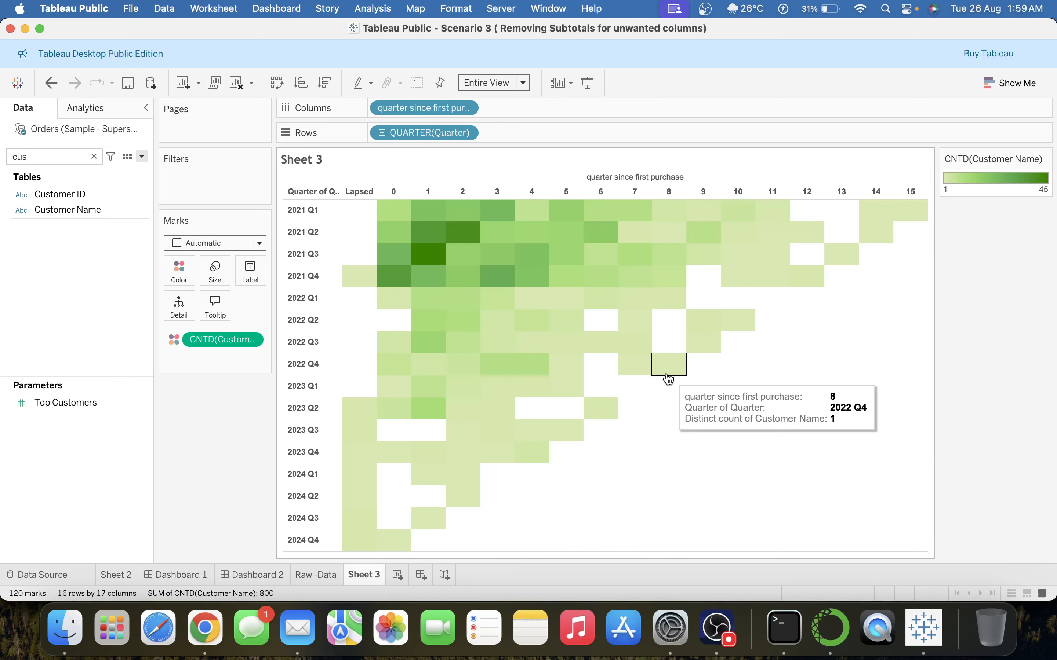
{"action": "left_click", "coordinate": [186, 284]}
{"action": "left_click", "coordinate": [201, 303]}
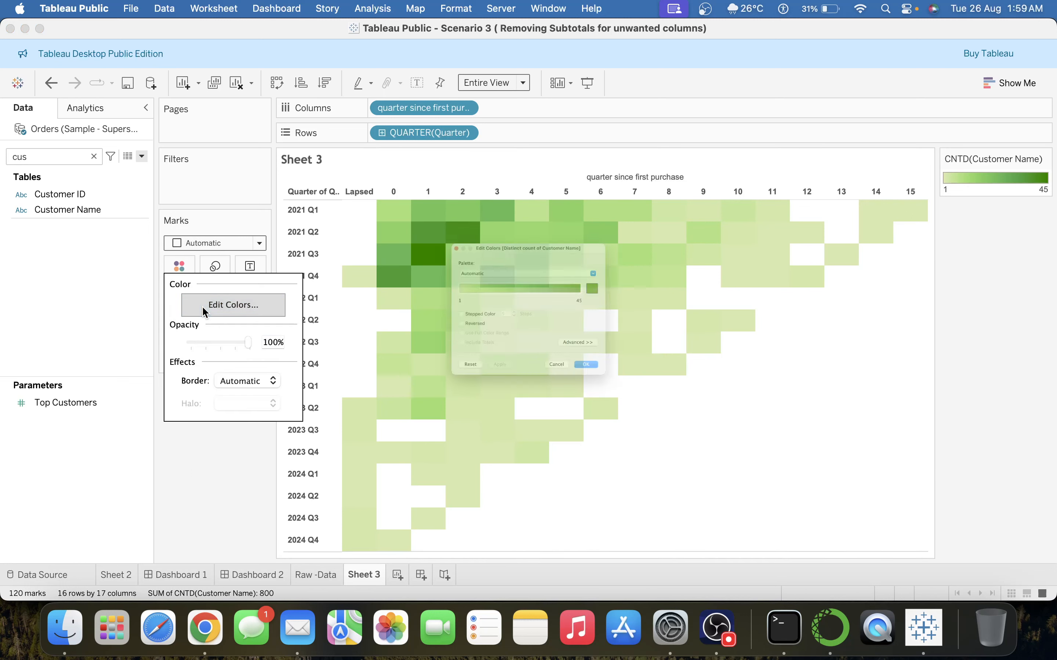
Step: Try the Blue Light, Blue-Green Sequential, Temperature Diverging and Red-Green-Gold Diverging palettes on the distinct customer count
{"action": "left_click", "coordinate": [488, 236]}
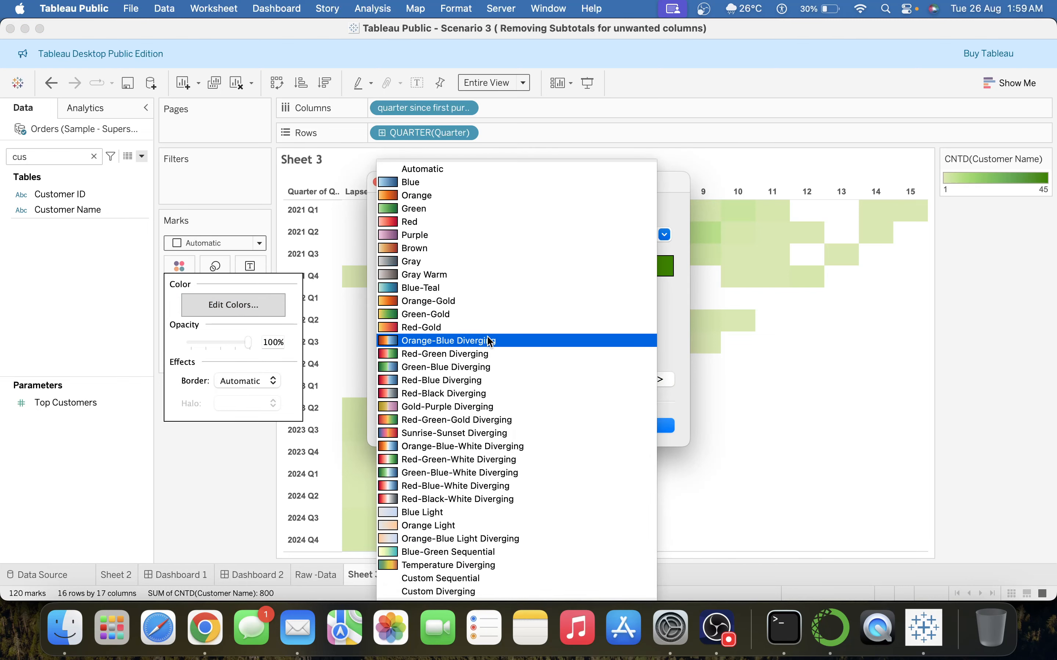
{"action": "left_click", "coordinate": [432, 512]}
{"action": "left_click", "coordinate": [469, 426]}
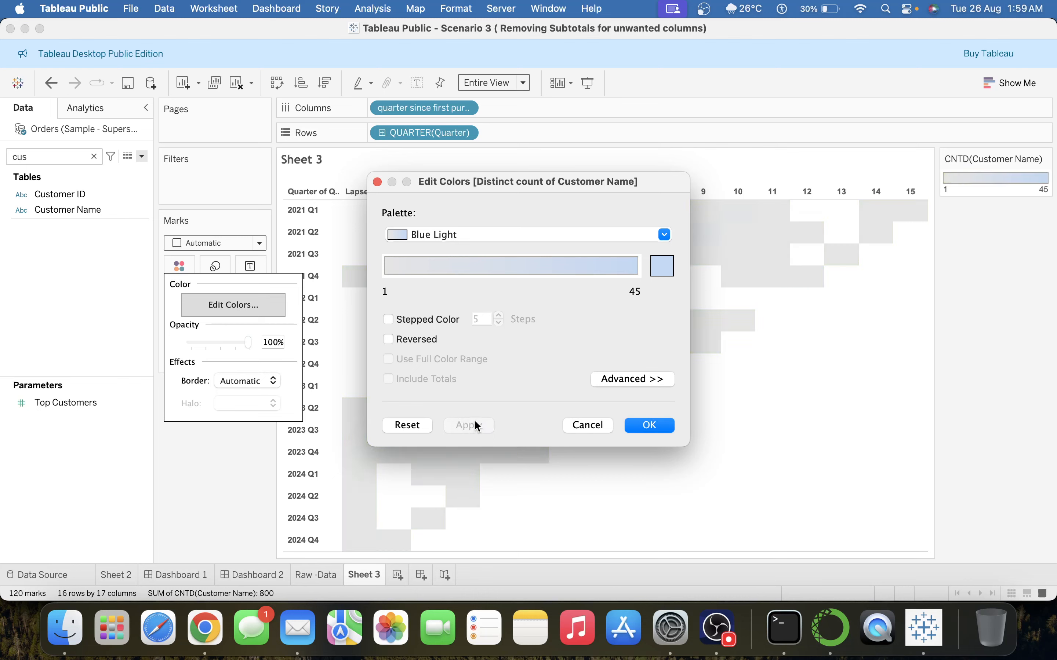
{"action": "left_click", "coordinate": [503, 234]}
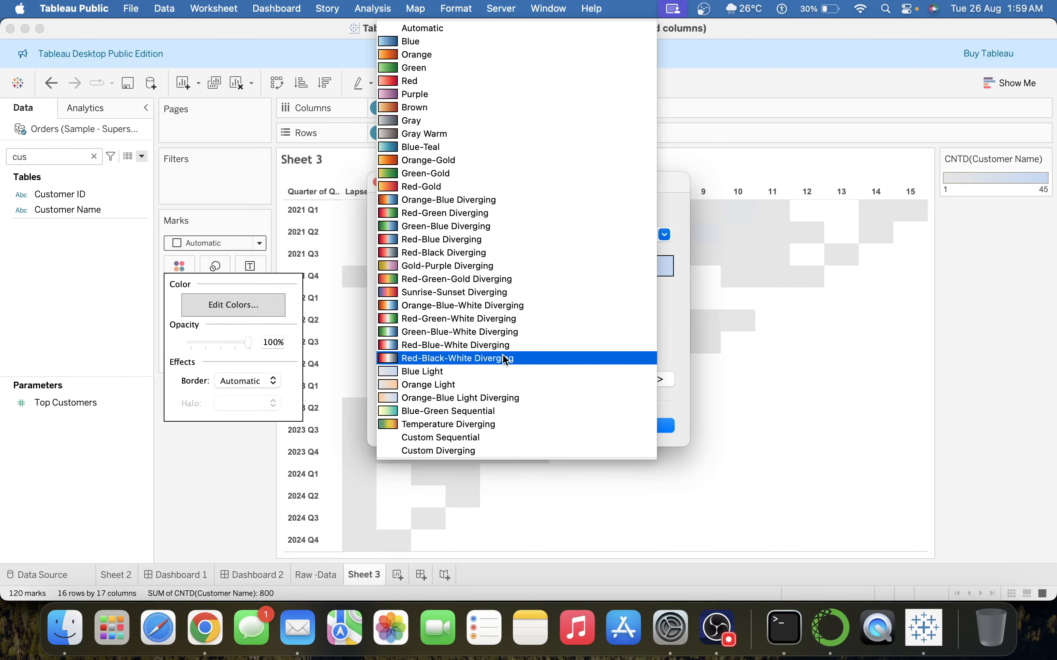
{"action": "left_click", "coordinate": [481, 411]}
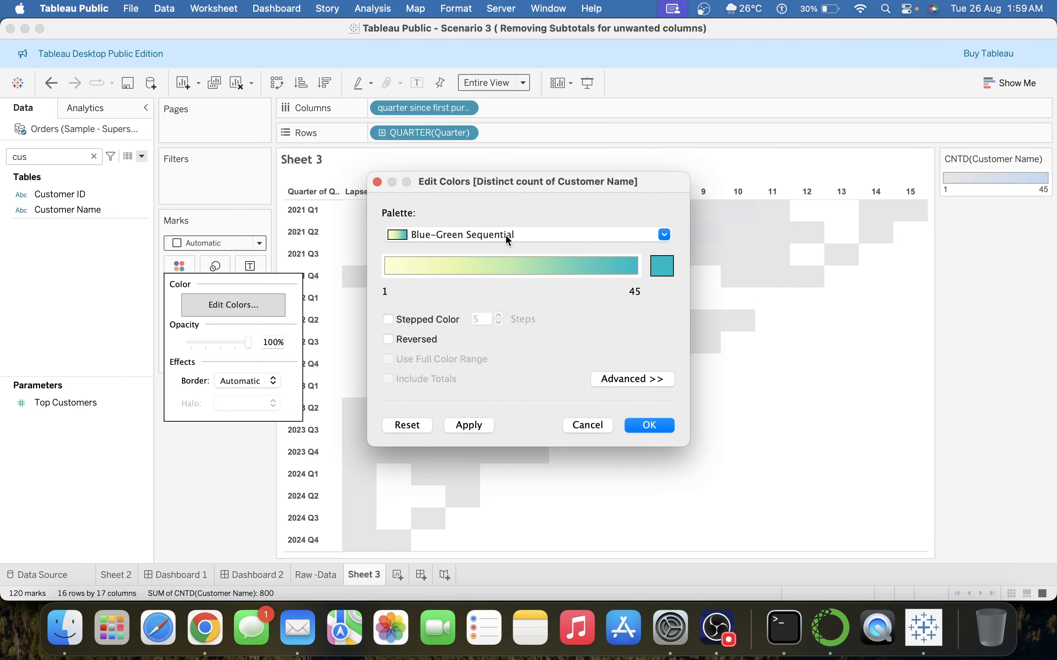
{"action": "left_click", "coordinate": [508, 240]}
{"action": "left_click", "coordinate": [487, 424]}
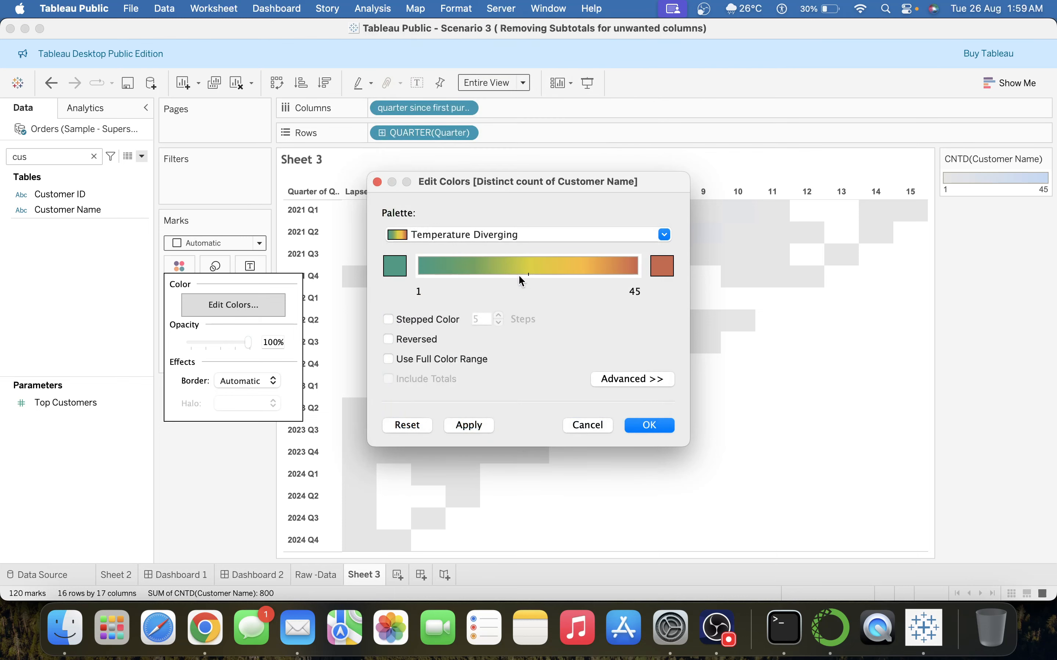
{"action": "left_click", "coordinate": [480, 426]}
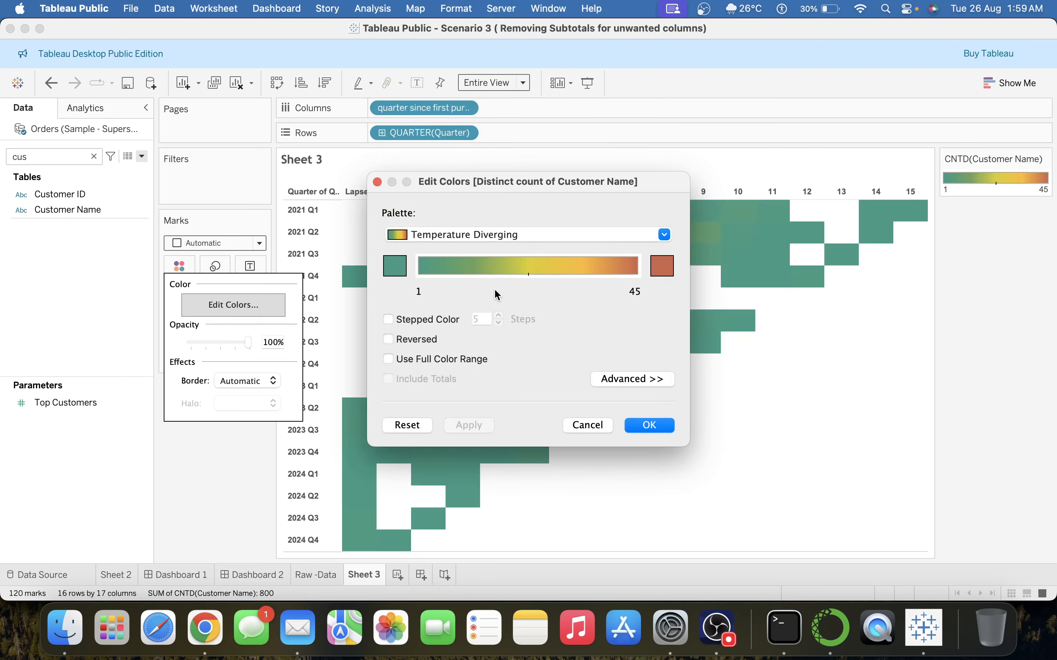
{"action": "left_click", "coordinate": [481, 238]}
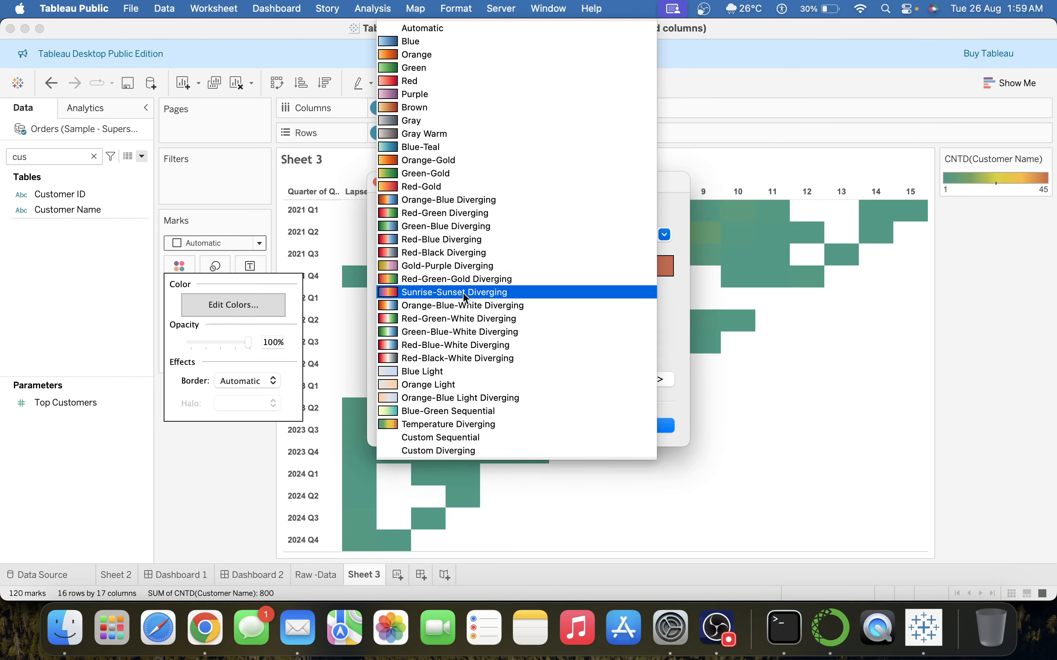
{"action": "left_click", "coordinate": [460, 280]}
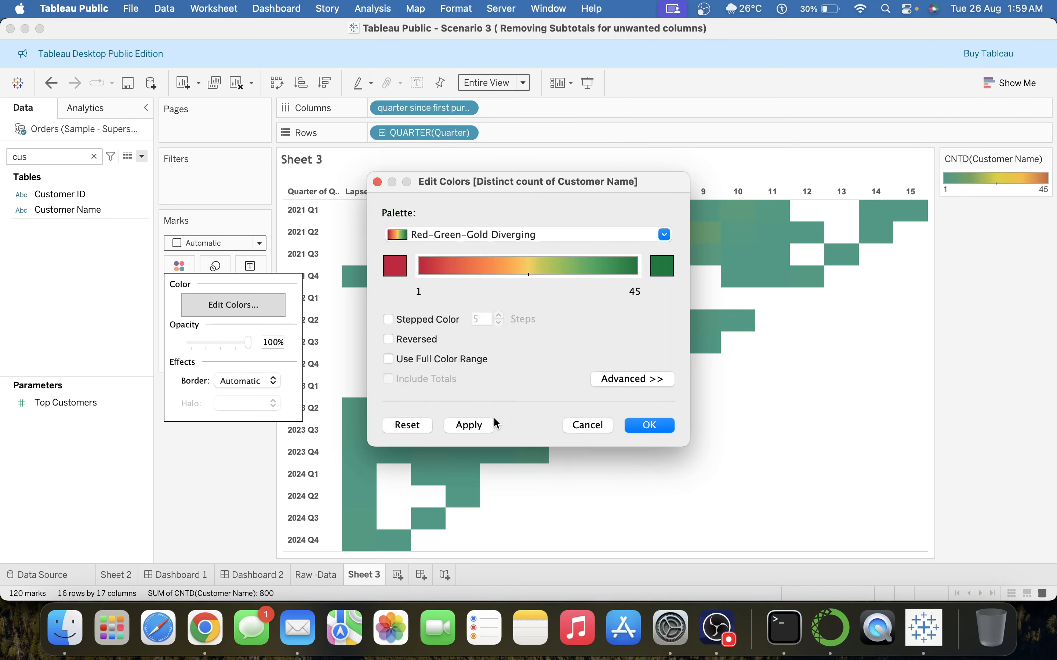
{"action": "left_click", "coordinate": [481, 424]}
Step: Set the color palette of the distinct customer count to Orange-Gold and accept the color settings
{"action": "left_click", "coordinate": [463, 235]}
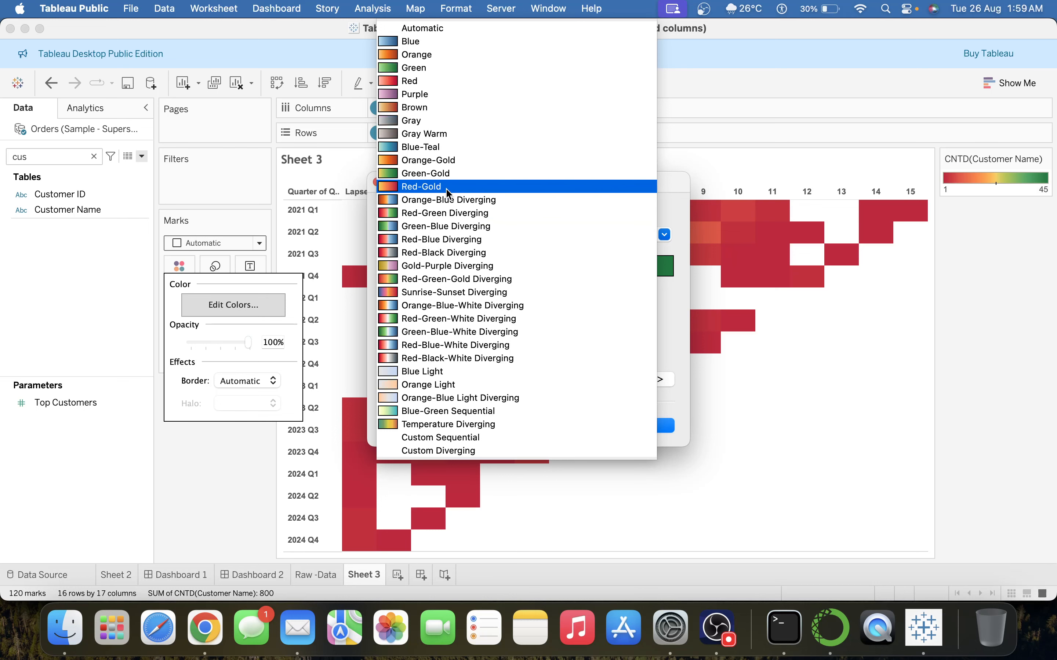
{"action": "left_click", "coordinate": [445, 165]}
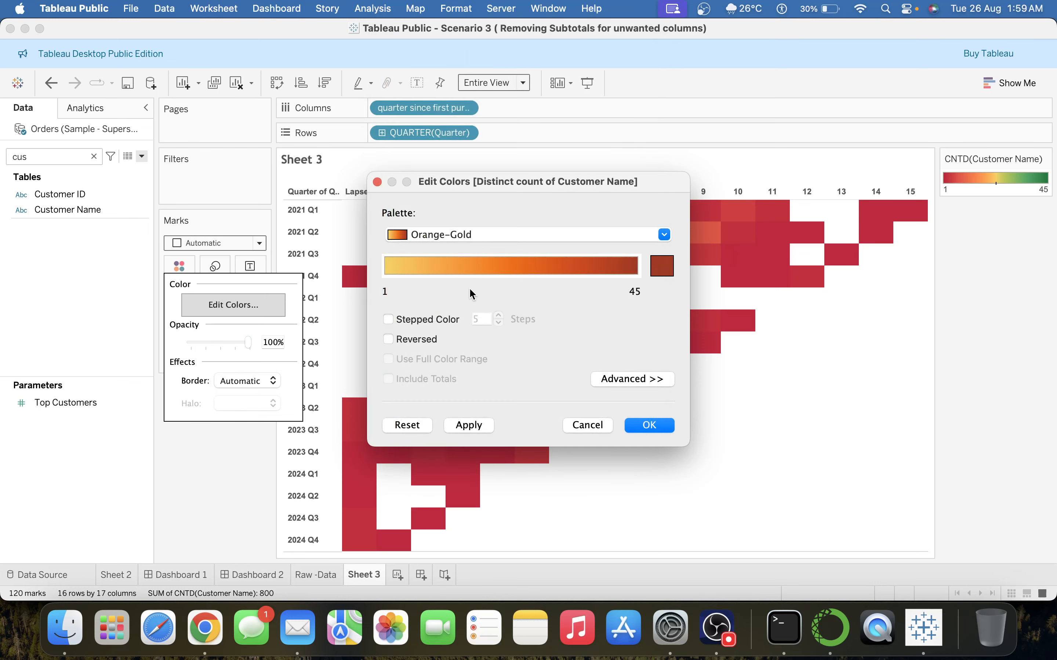
{"action": "left_click", "coordinate": [480, 426]}
{"action": "left_click", "coordinate": [648, 424]}
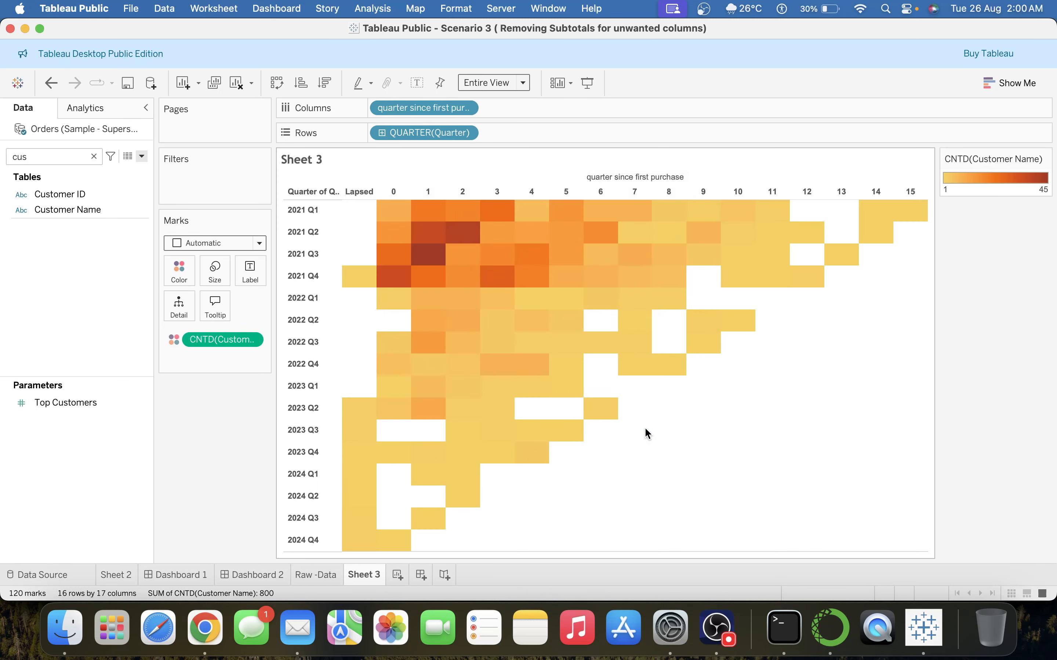
Step: Replace the whole tooltip text with "it took <CNTD(Customer Name)> customer(s)", inserting the customer count as a field
{"action": "mouse_move", "coordinate": [408, 335]}
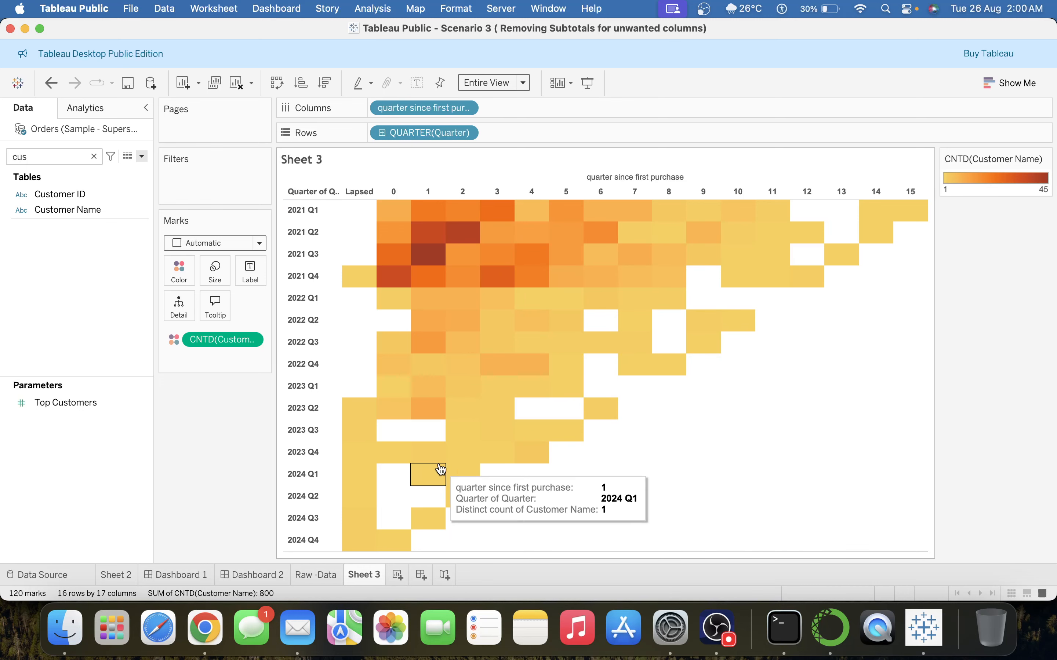
{"action": "left_click", "coordinate": [212, 307]}
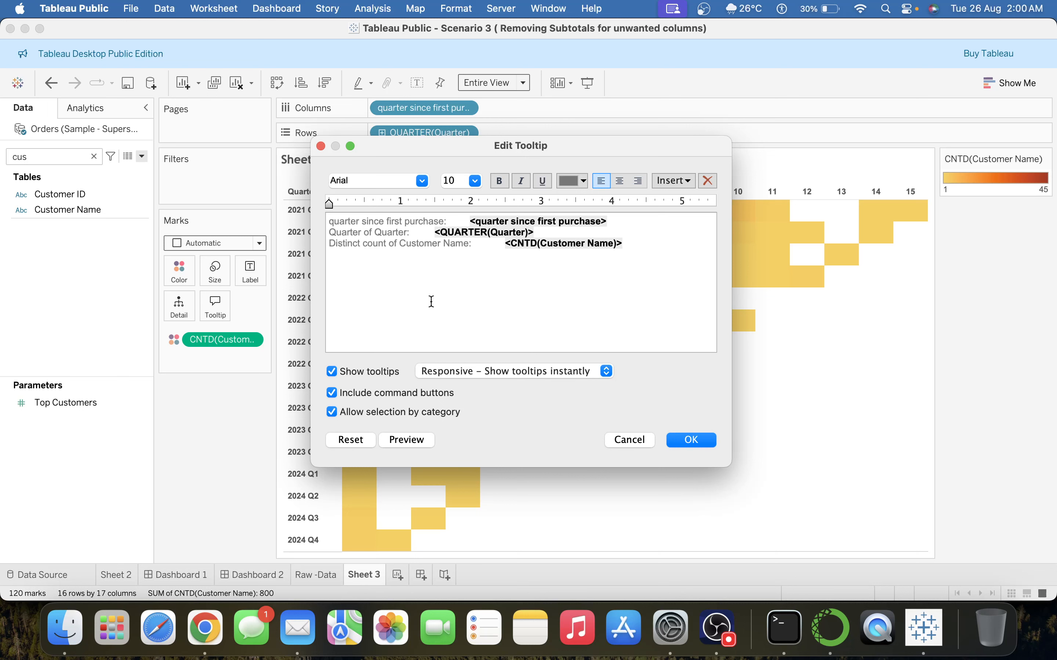
{"action": "left_click", "coordinate": [446, 281]}
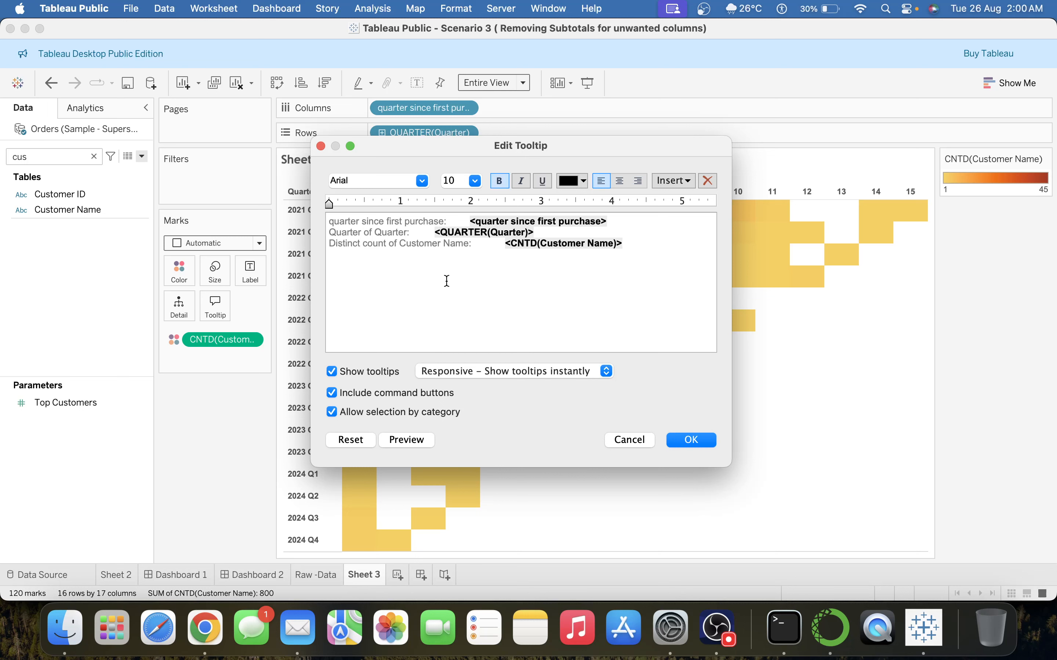
{"action": "key", "text": "super+a"}
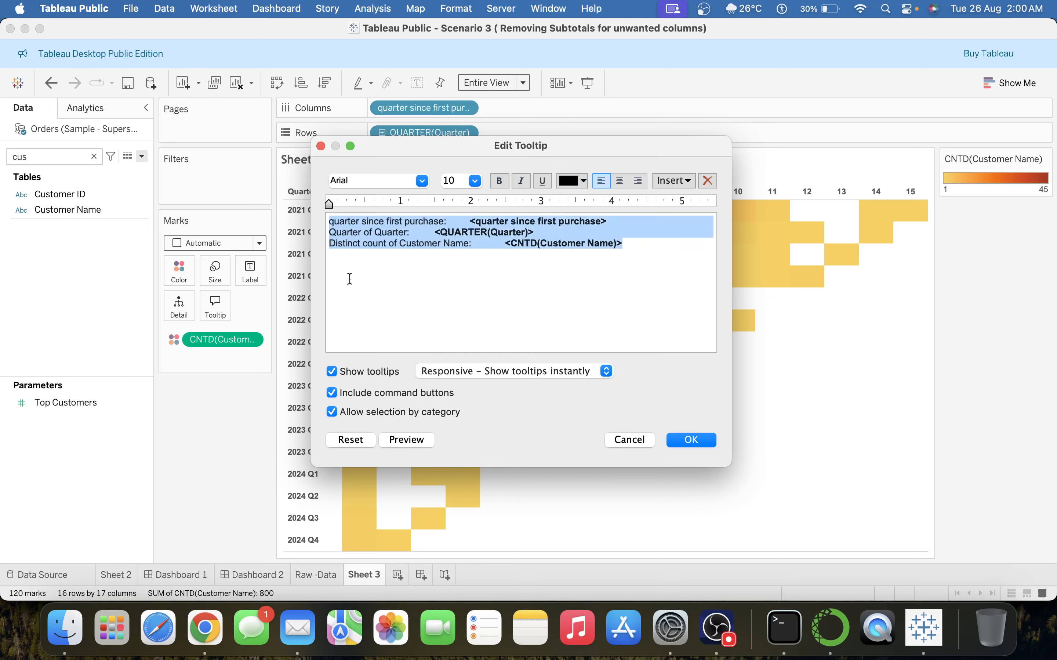
{"action": "left_click_drag", "start_coordinate": [312, 282], "coordinate": [32, 284]}
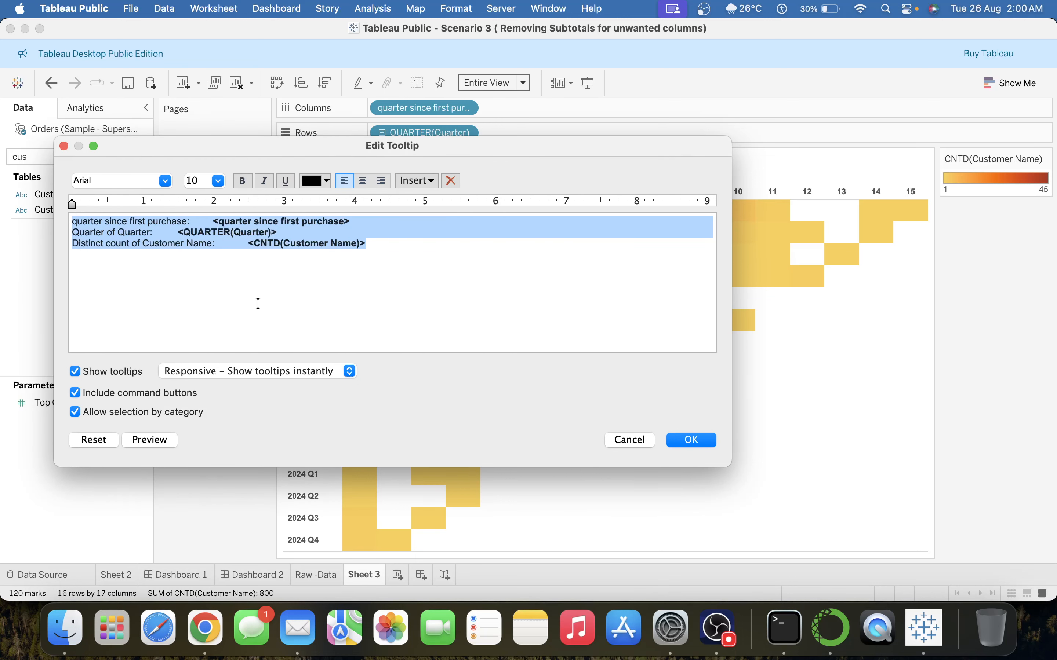
{"action": "type", "text": "it took"}
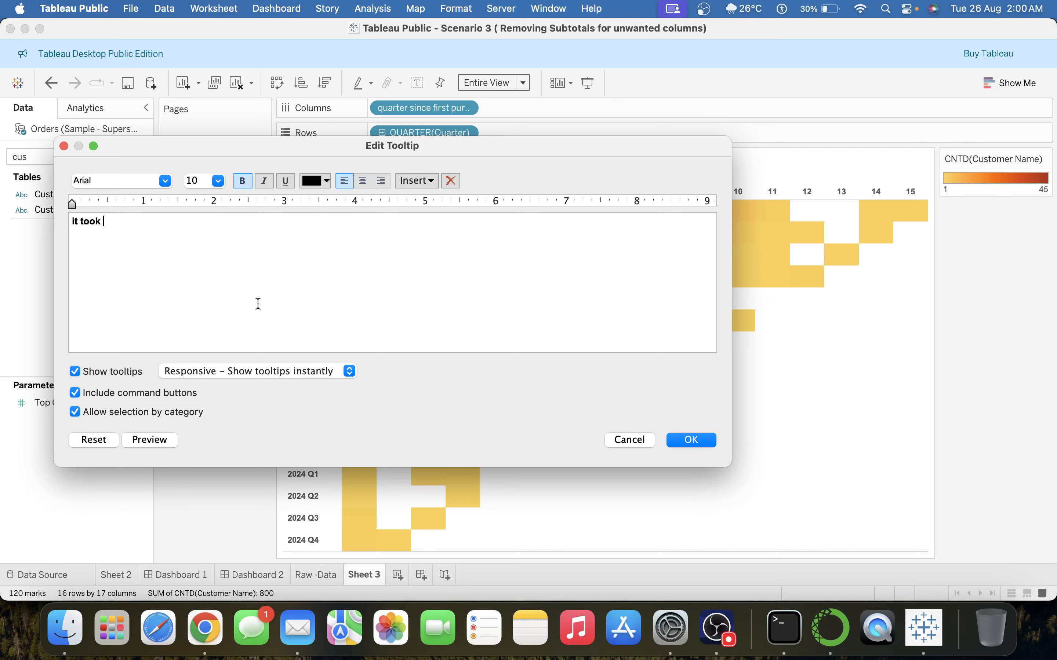
{"action": "left_click", "coordinate": [411, 183]}
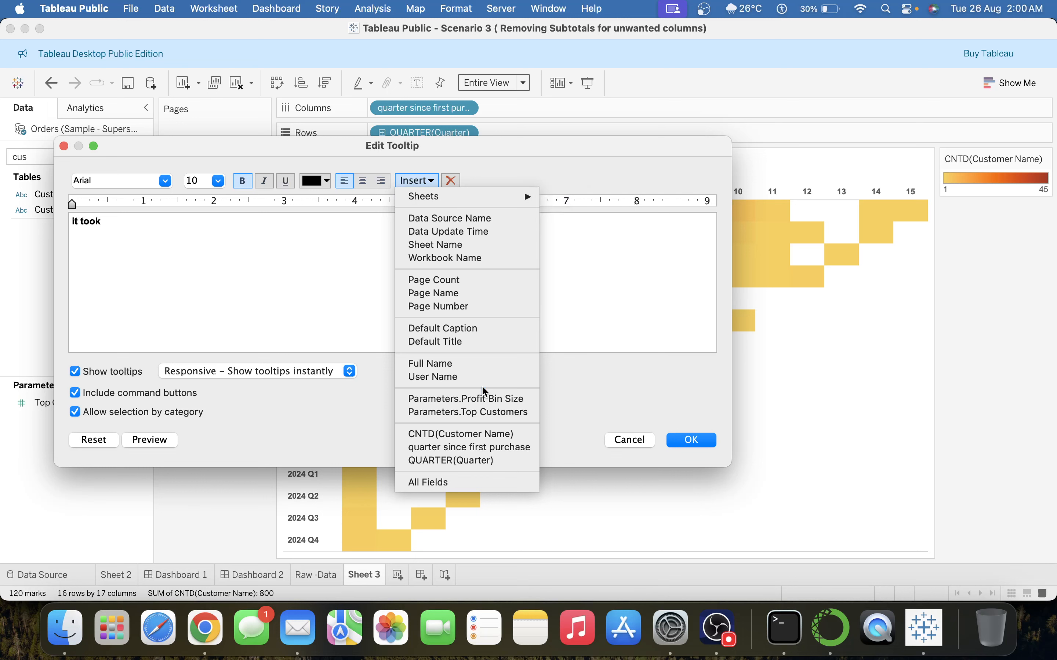
{"action": "left_click", "coordinate": [485, 433]}
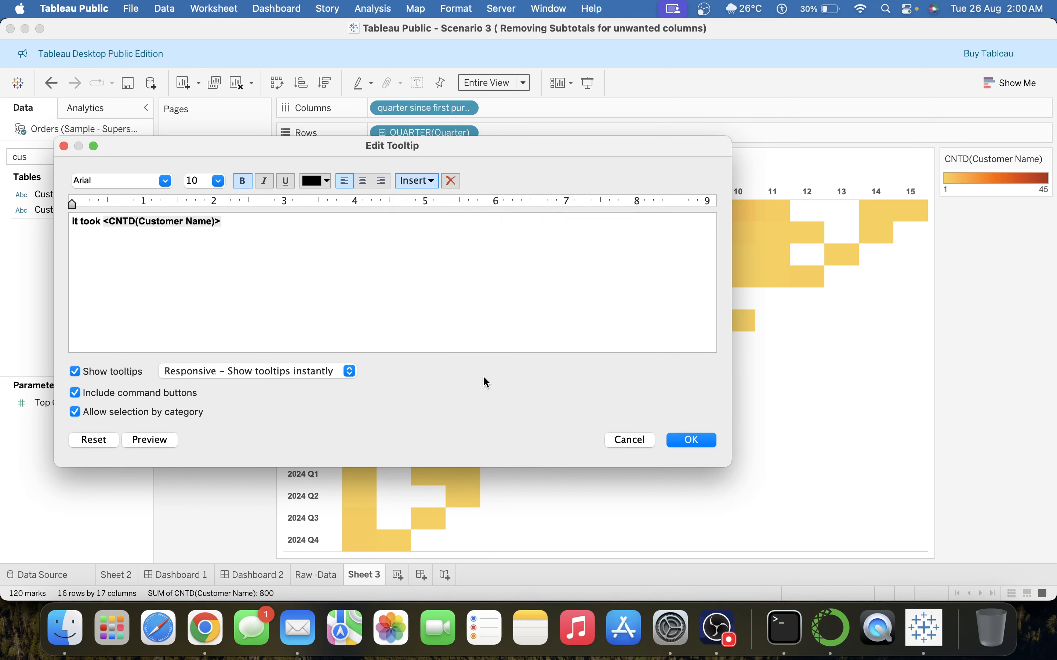
{"action": "type", "text": "customer(s)"}
Step: Append the field <quarter since first purchase> and the text "quarter(s) when they first purchase in" to the tooltip, and accept it
{"action": "left_click", "coordinate": [426, 182]}
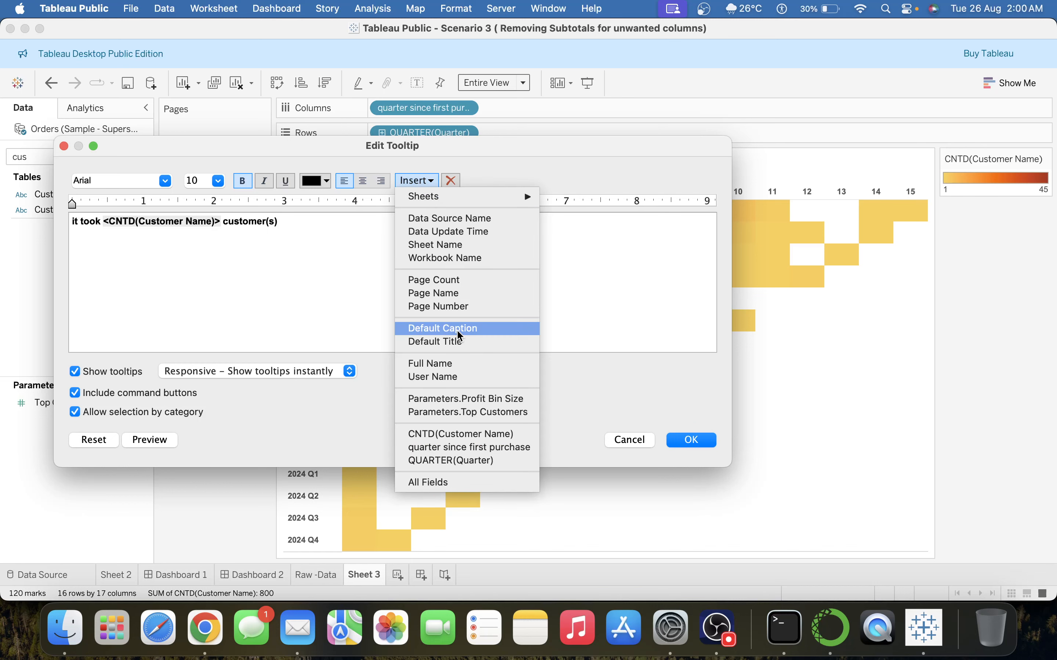
{"action": "left_click", "coordinate": [508, 447]}
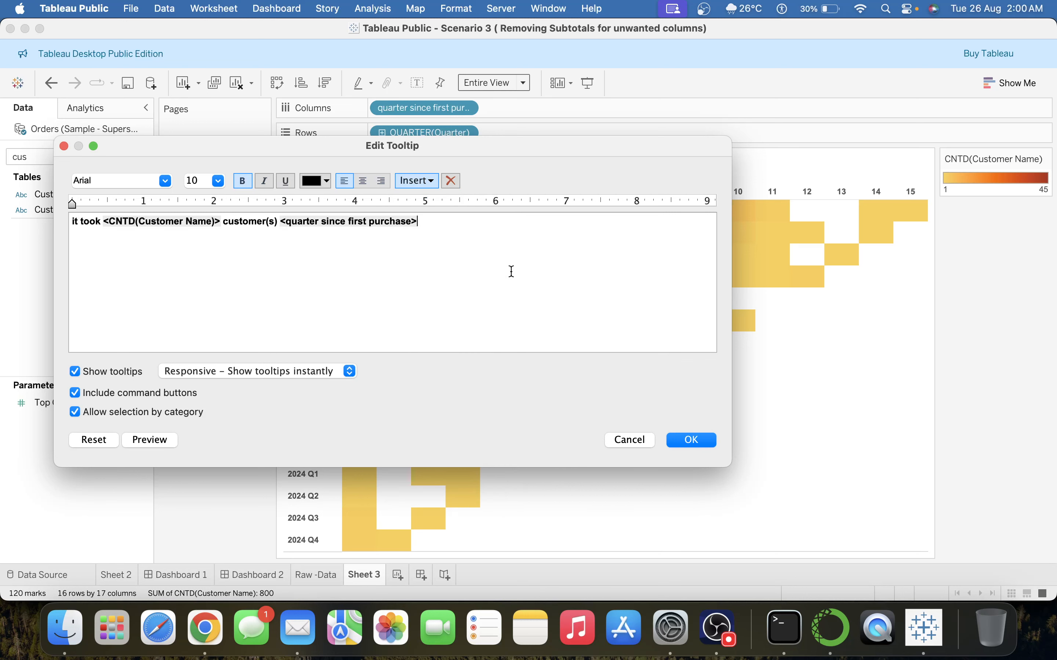
{"action": "type", "text": "quarter(s) when they first"}
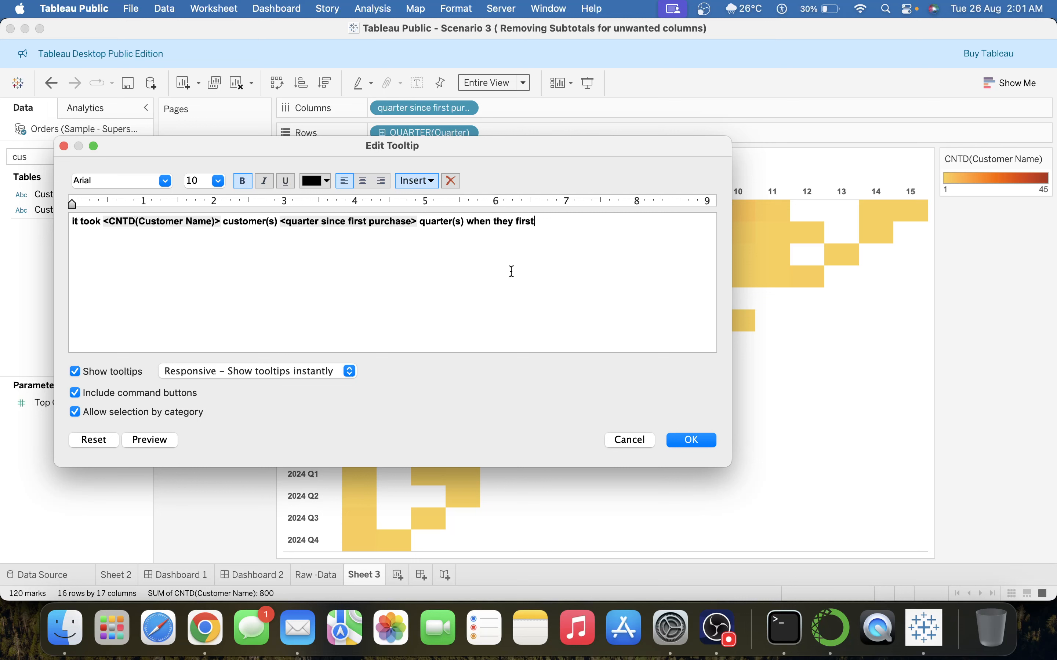
{"action": "type", "text": " purchase in"}
{"action": "left_click", "coordinate": [421, 180]}
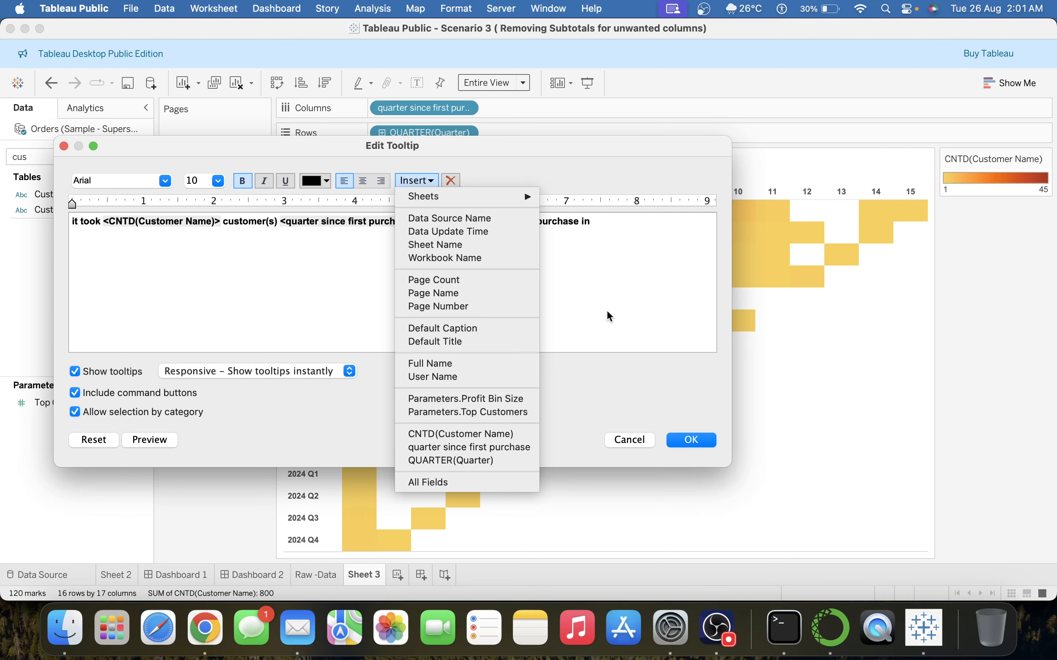
{"action": "left_click", "coordinate": [611, 297]}
{"action": "left_click", "coordinate": [694, 441]}
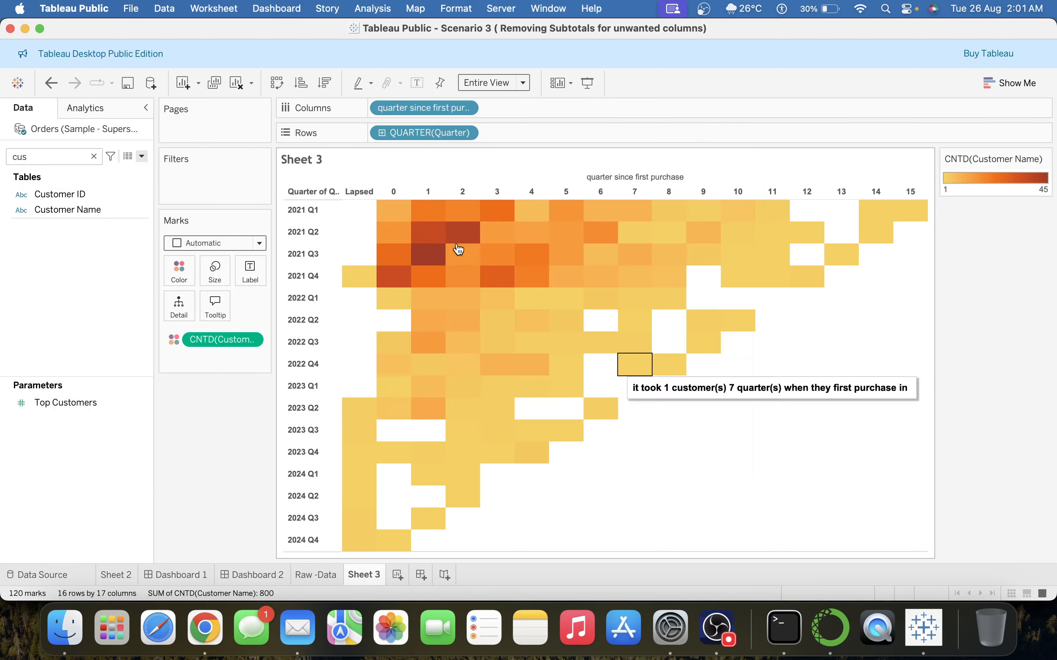
Step: Search the data fields for "fir" and add First purchase date as a detail of the marks
{"action": "double_click", "coordinate": [26, 157]}
{"action": "type", "text": "fir"}
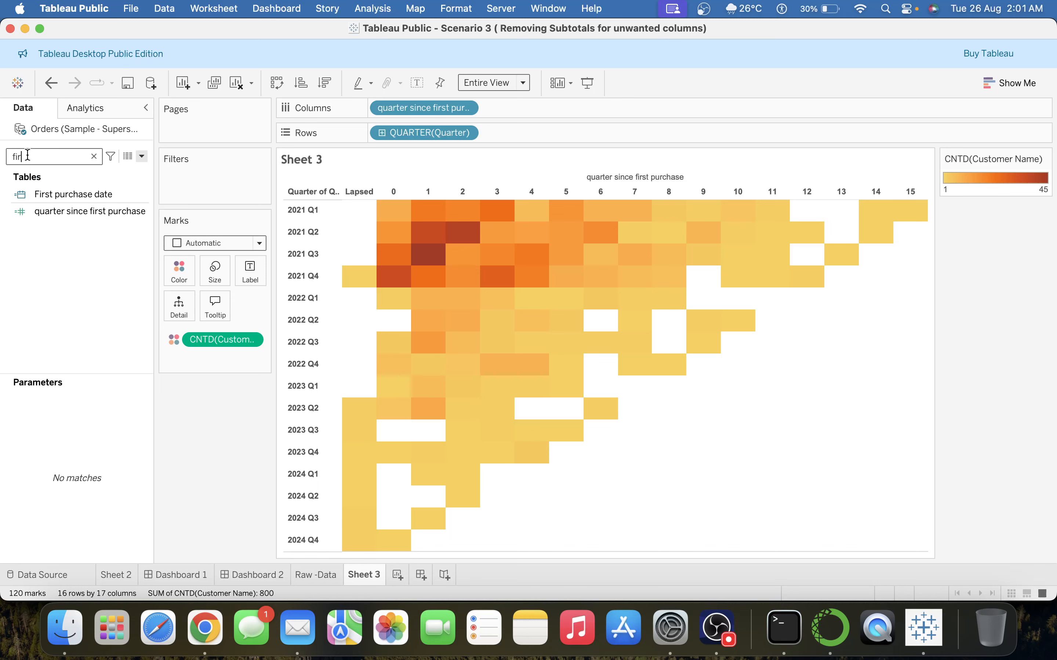
{"action": "left_click", "coordinate": [67, 198]}
{"action": "left_click_drag", "start_coordinate": [67, 197], "coordinate": [183, 315]}
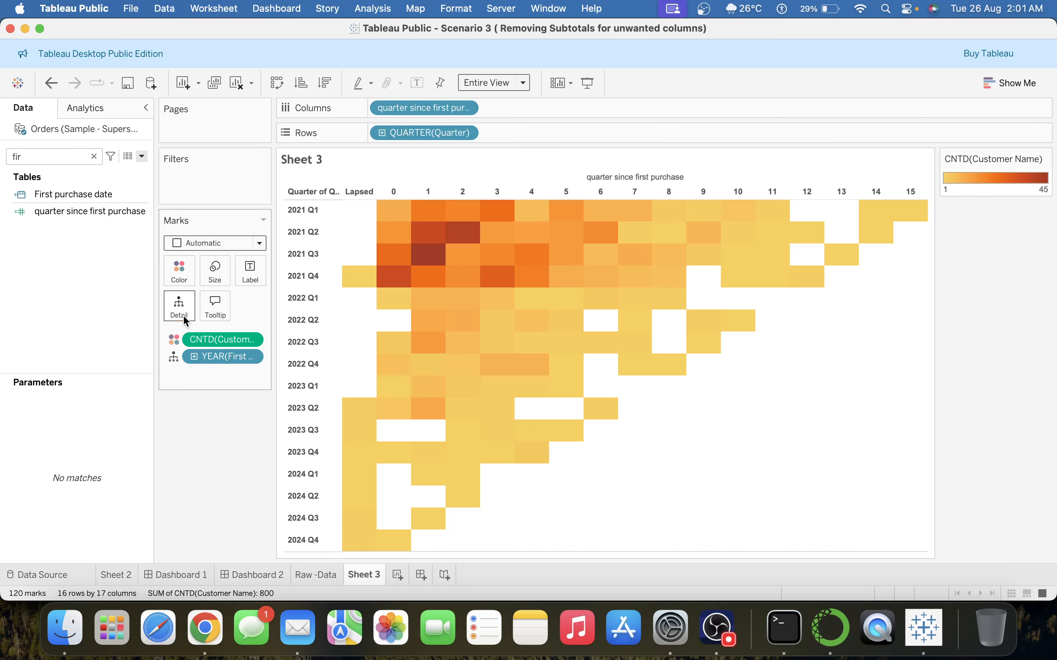
{"action": "left_click", "coordinate": [212, 313]}
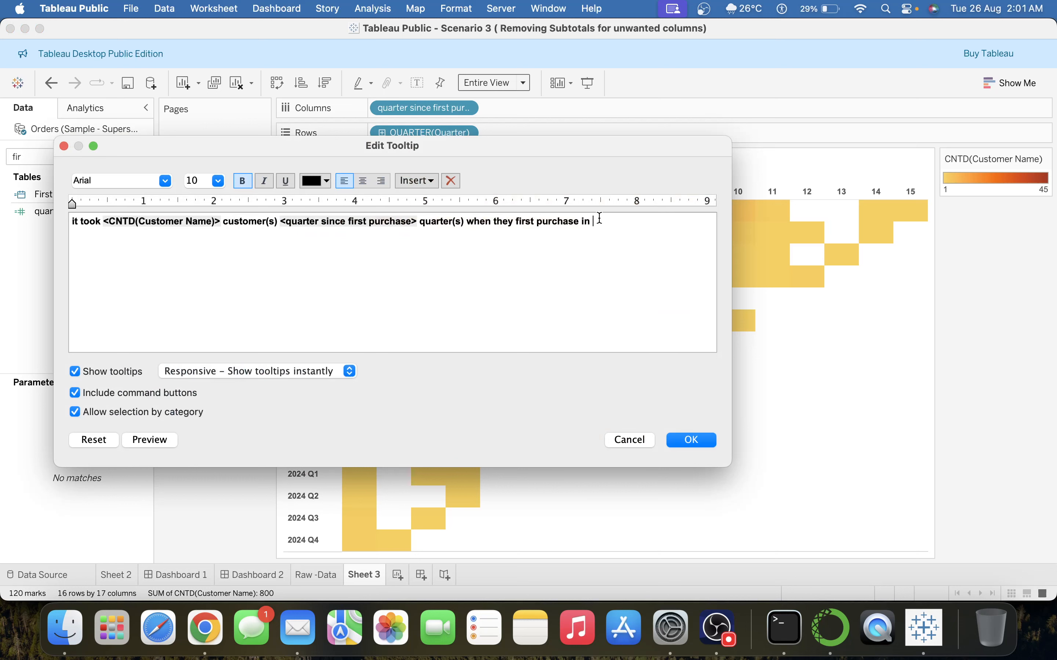
{"action": "left_click", "coordinate": [405, 184]}
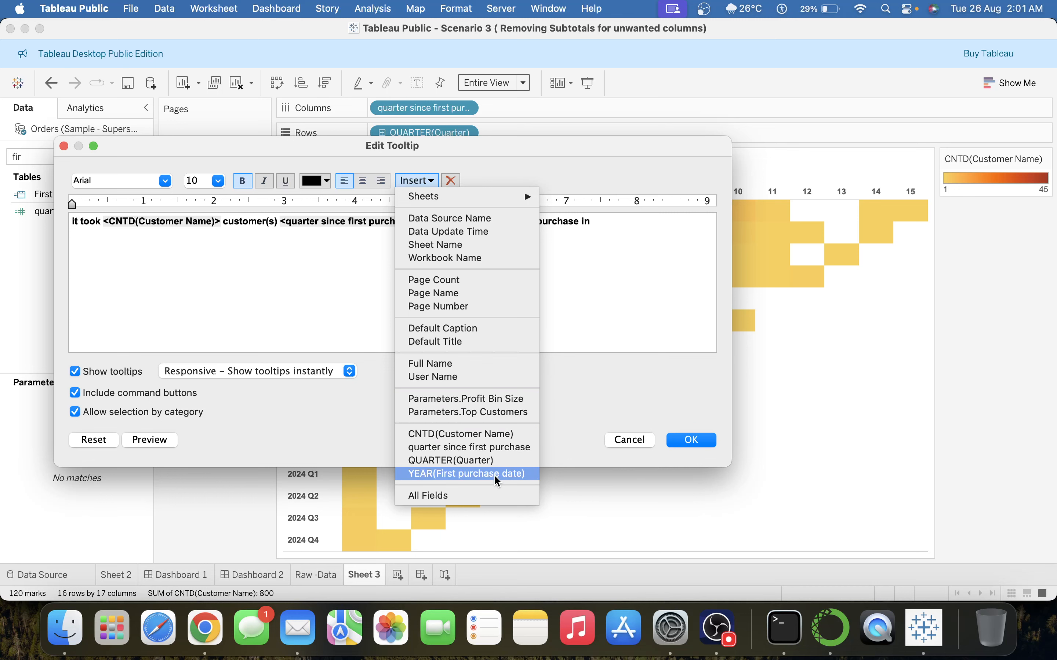
{"action": "left_click", "coordinate": [631, 447]}
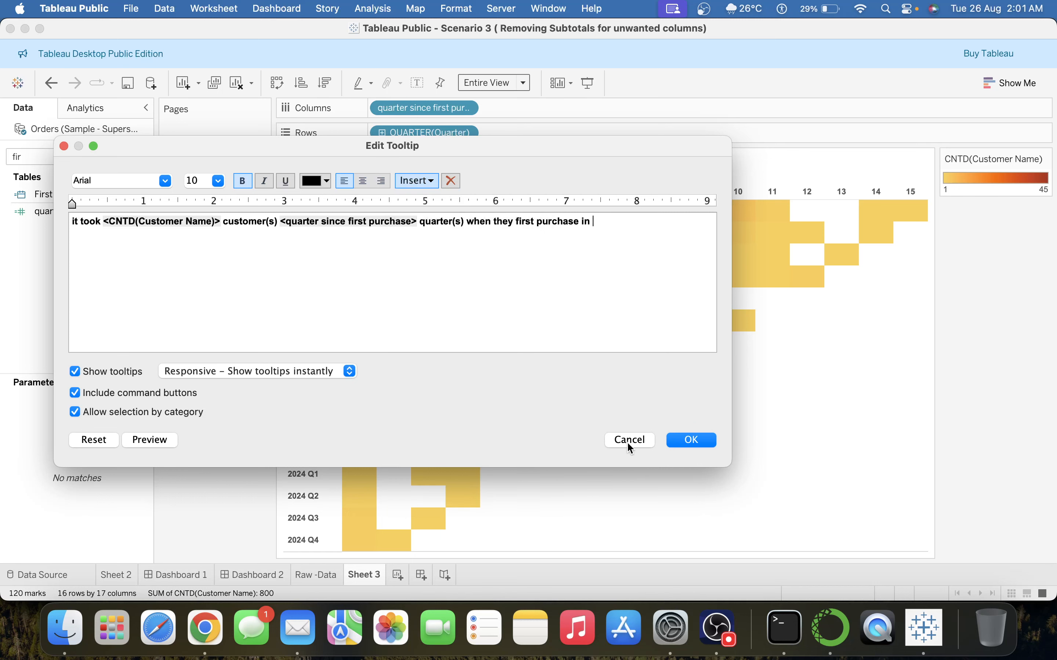
{"action": "left_click", "coordinate": [636, 441]}
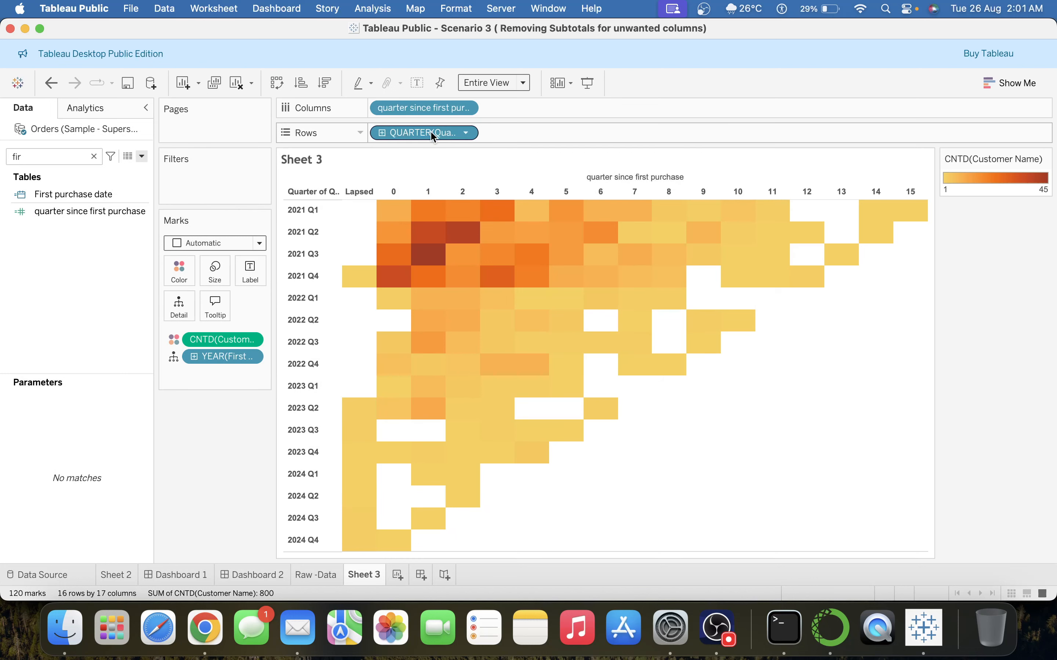
Step: Change the First purchase date detail to quarter with year (Q2 2015 format) and make it discrete
{"action": "right_click", "coordinate": [228, 362]}
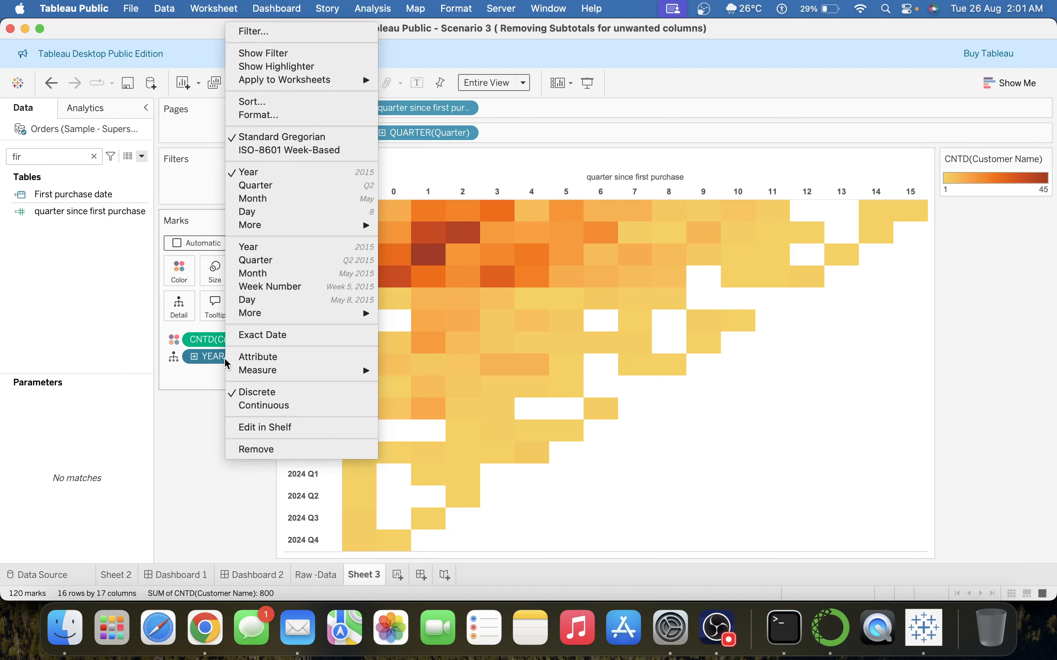
{"action": "left_click", "coordinate": [262, 261]}
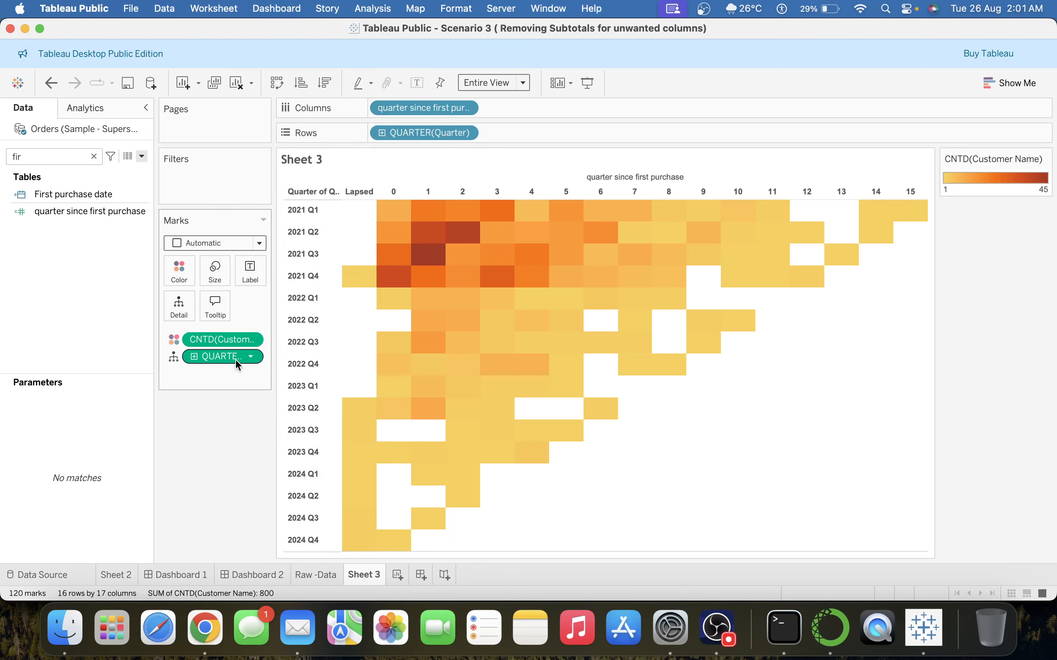
{"action": "right_click", "coordinate": [215, 356]}
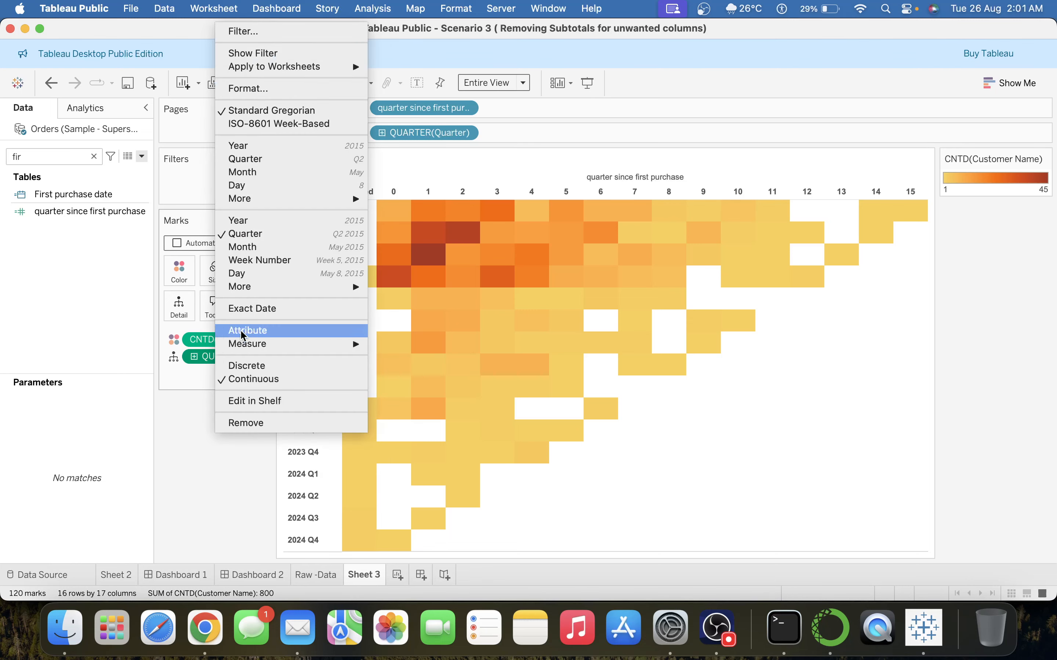
{"action": "left_click", "coordinate": [263, 367]}
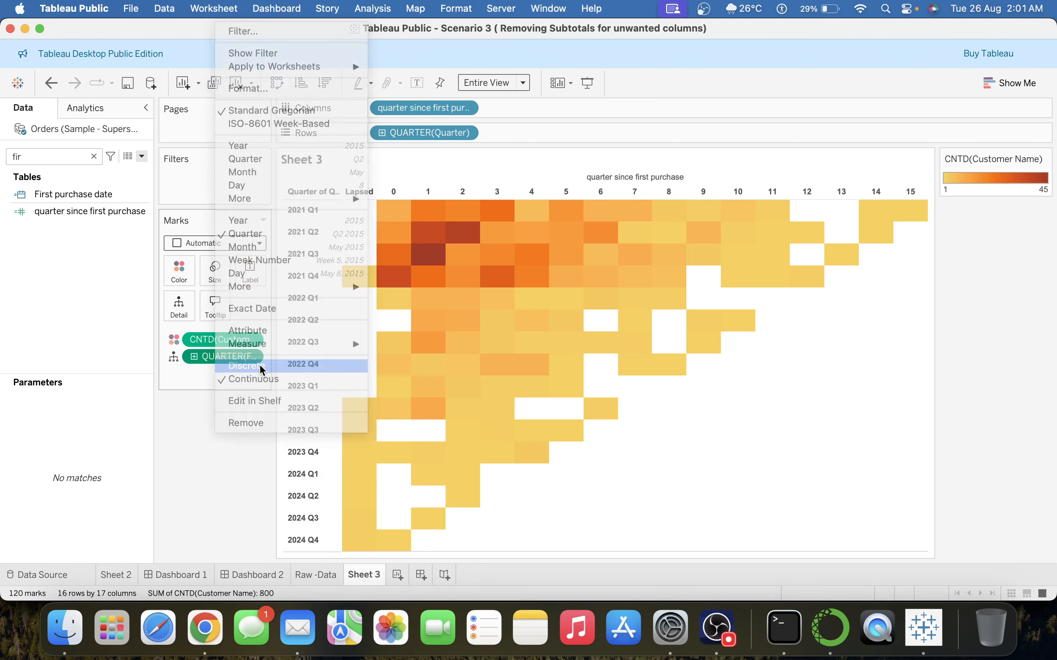
Step: Insert the field <quarter since first purchase> at the end of the tooltip text, preview the tooltip, and accept it
{"action": "left_click", "coordinate": [214, 304]}
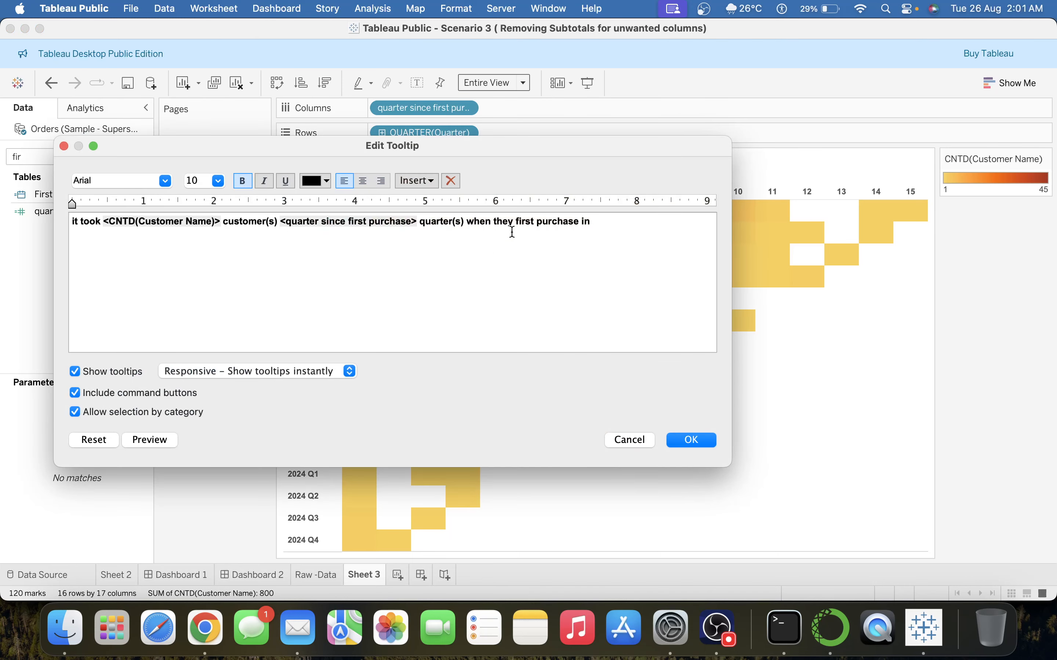
{"action": "left_click", "coordinate": [603, 223]}
{"action": "left_click", "coordinate": [417, 181]}
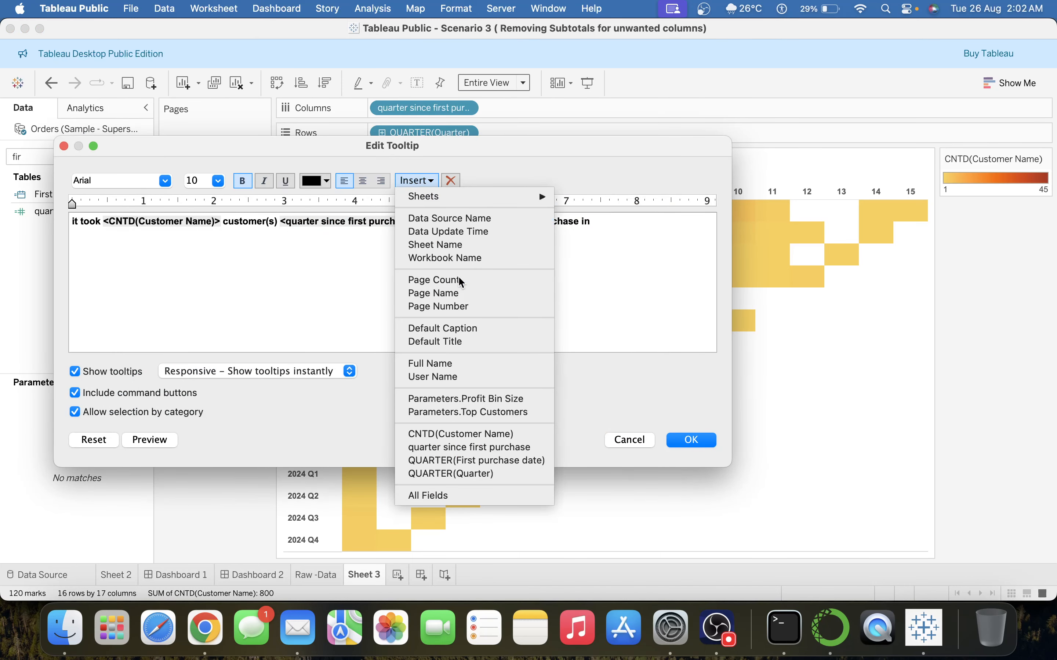
{"action": "left_click", "coordinate": [515, 448]}
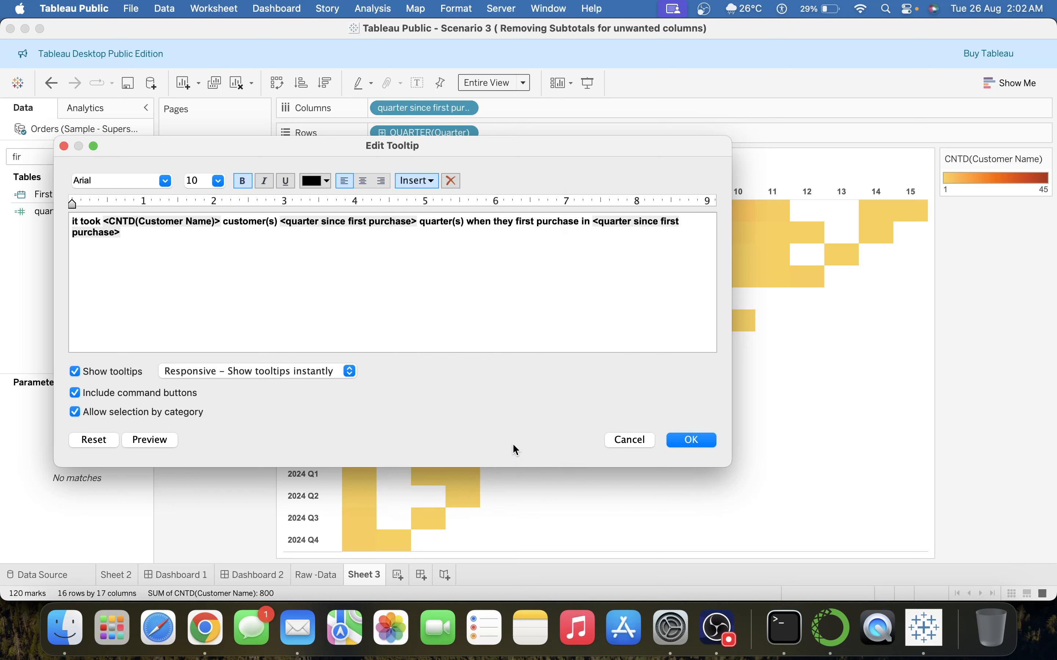
{"action": "left_click", "coordinate": [150, 439]}
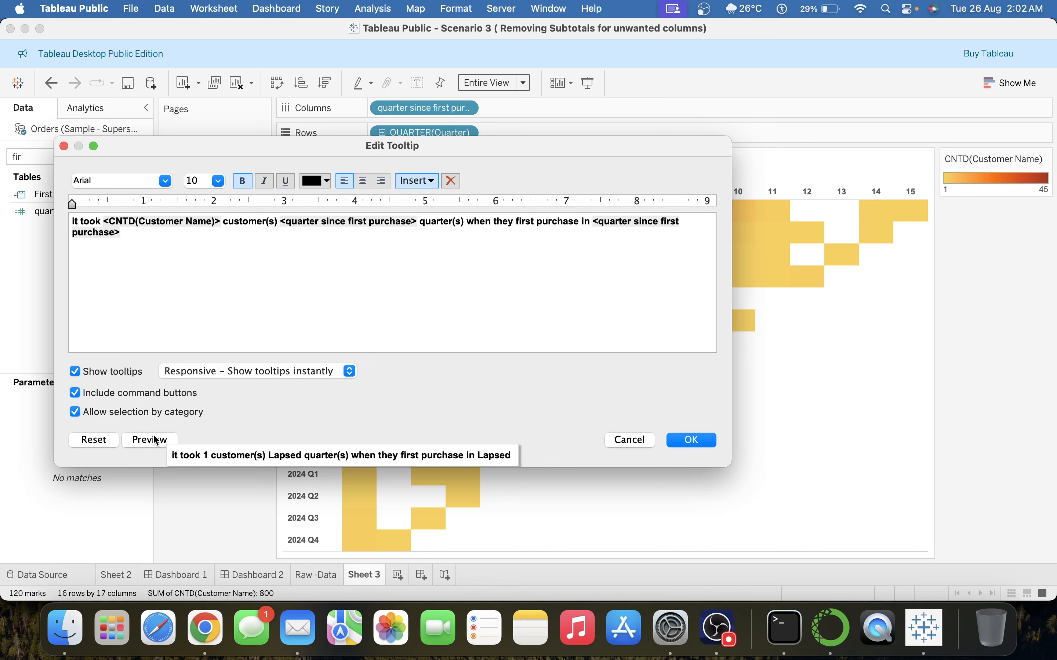
{"action": "left_click", "coordinate": [685, 439]}
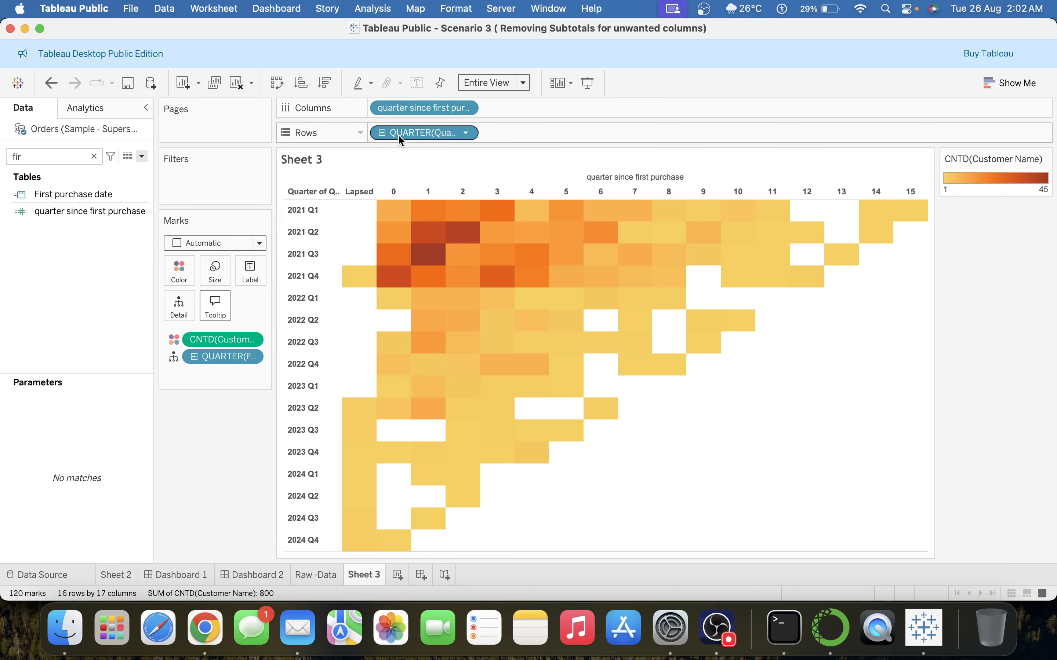
Step: Copy the QUARTER(Quarter) row field onto the marks' detail, replacing the First purchase date quarter
{"action": "left_click_drag", "start_coordinate": [400, 132], "coordinate": [229, 365]}
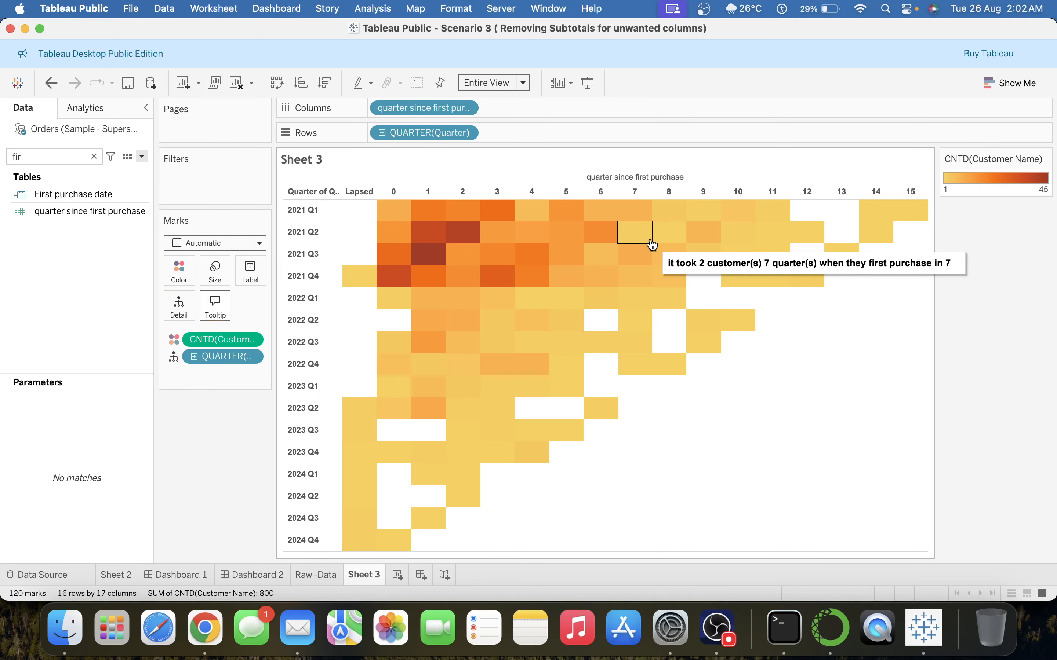
Step: Delete the last field of the tooltip sentence, reinsert <quarter since first purchase> in its place, and accept the tooltip
{"action": "left_click", "coordinate": [226, 305]}
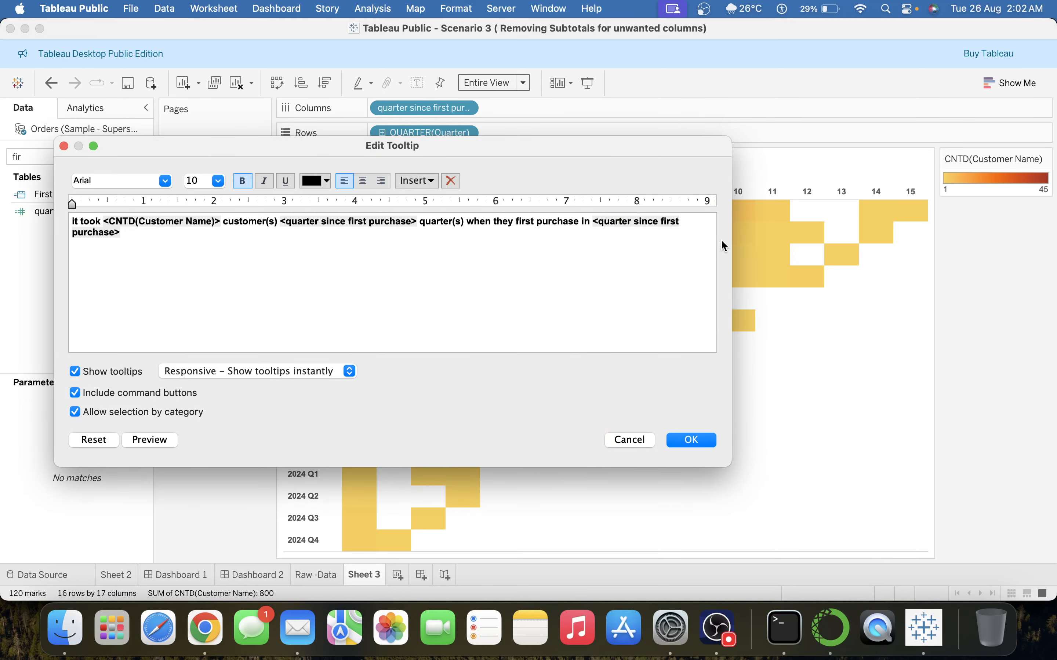
{"action": "left_click_drag", "start_coordinate": [733, 241], "coordinate": [865, 238]}
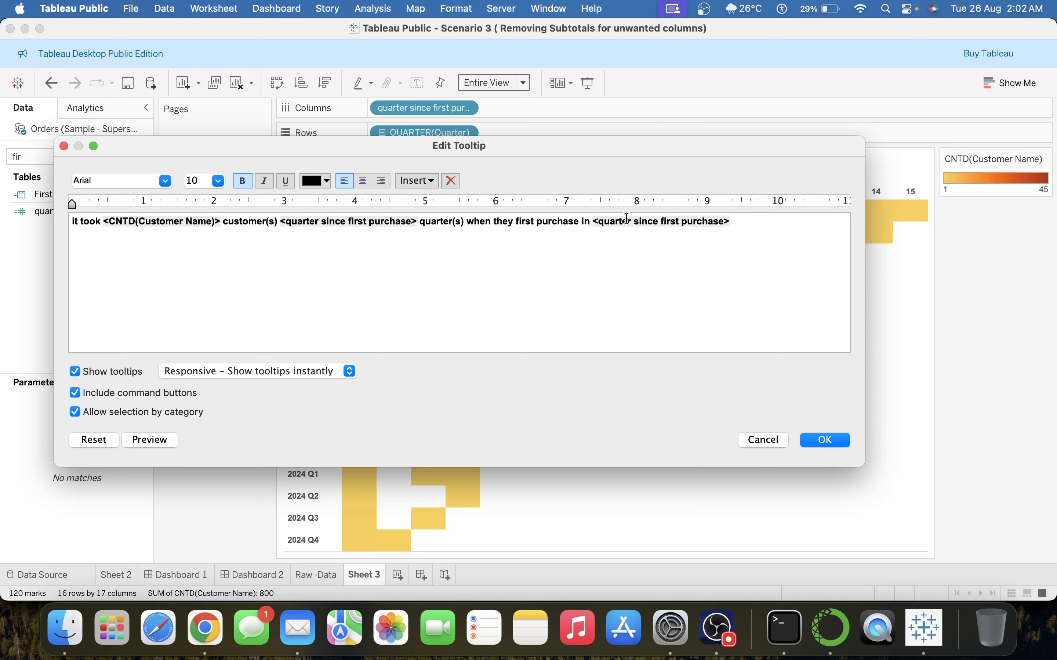
{"action": "left_click", "coordinate": [595, 222]}
{"action": "key", "text": "shift+Right"}
{"action": "key", "text": "shift+Right"}
{"action": "key", "text": "shift+Right"}
{"action": "key", "text": "shift+Right"}
{"action": "key", "text": "shift+Right"}
{"action": "key", "text": "shift+Right"}
{"action": "key", "text": "shift+Right"}
{"action": "key", "text": "shift+Right"}
{"action": "key", "text": "shift+Right"}
{"action": "key", "text": "shift+Right"}
{"action": "key", "text": "shift+Right"}
{"action": "key", "text": "shift+Right"}
{"action": "key", "text": "shift+Right"}
{"action": "key", "text": "shift+Right"}
{"action": "key", "text": "shift+Right"}
{"action": "key", "text": "shift+Right"}
{"action": "key", "text": "shift+Right"}
{"action": "key", "text": "shift+Right"}
{"action": "key", "text": "shift+Right"}
{"action": "key", "text": "shift+Right"}
{"action": "key", "text": "shift+Right"}
{"action": "key", "text": "shift+Right"}
{"action": "key", "text": "shift+Right"}
{"action": "key", "text": "shift+Right"}
{"action": "key", "text": "shift+Right"}
{"action": "key", "text": "shift+Right"}
{"action": "key", "text": "shift+Right"}
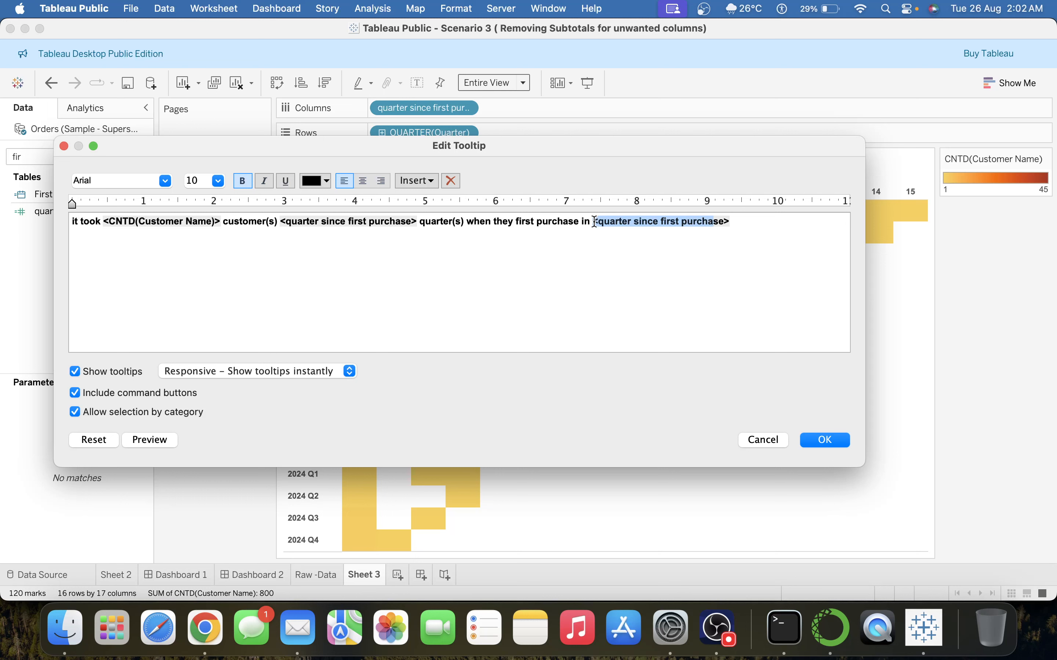
{"action": "key", "text": "shift+Right"}
{"action": "key", "text": "shift+Right"}
{"action": "key", "text": "shift+Right"}
{"action": "left_click", "coordinate": [603, 227]}
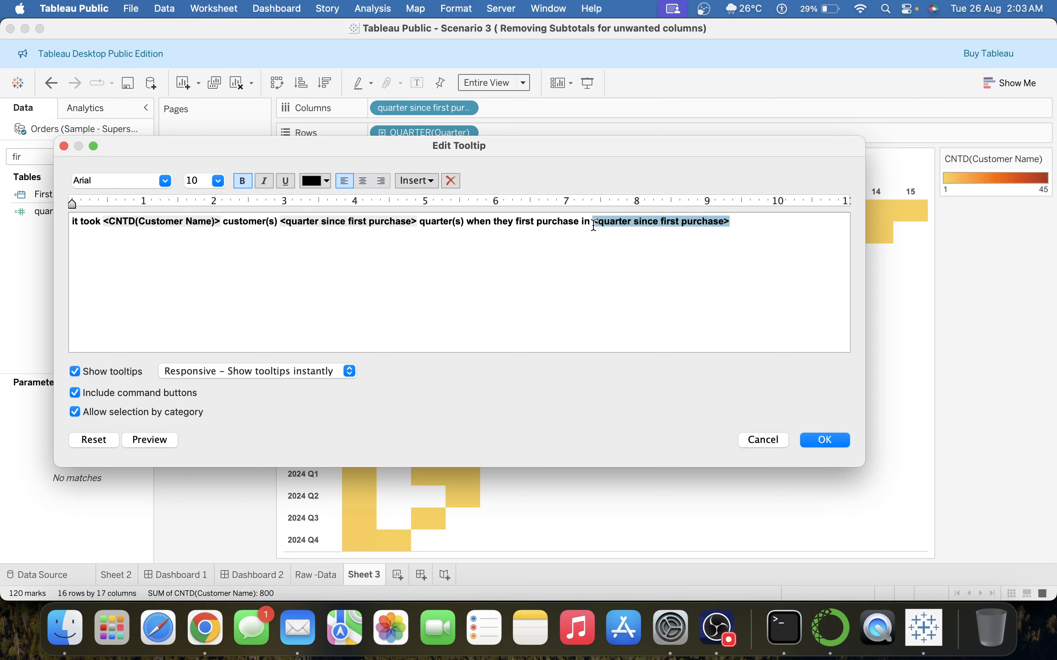
{"action": "left_click_drag", "start_coordinate": [593, 225], "coordinate": [748, 216]}
{"action": "key", "text": "BackSpace"}
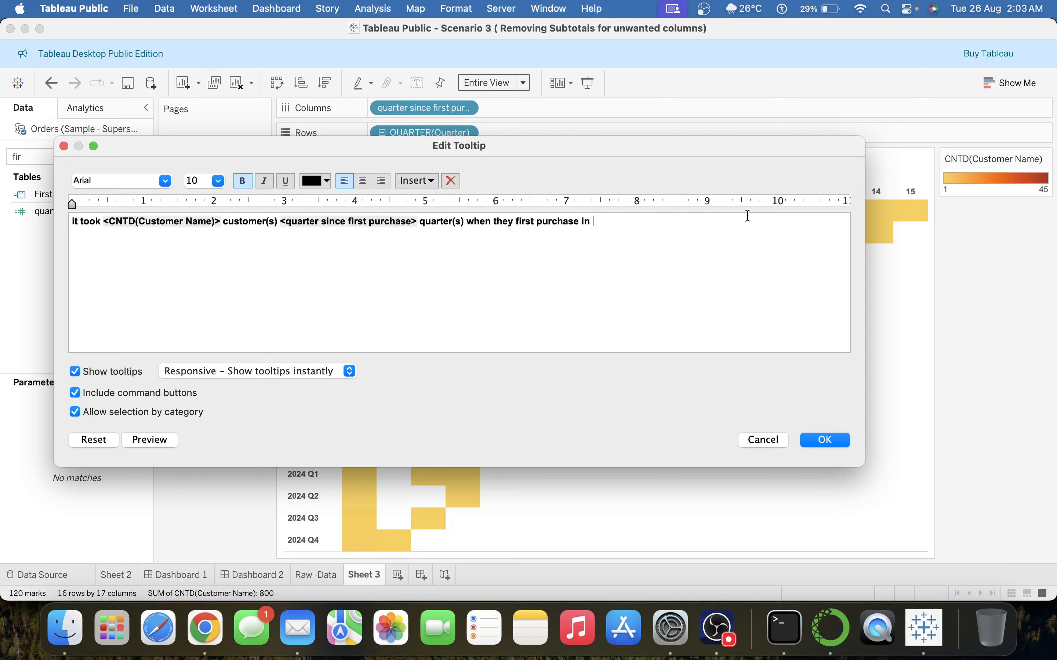
{"action": "left_click", "coordinate": [400, 184]}
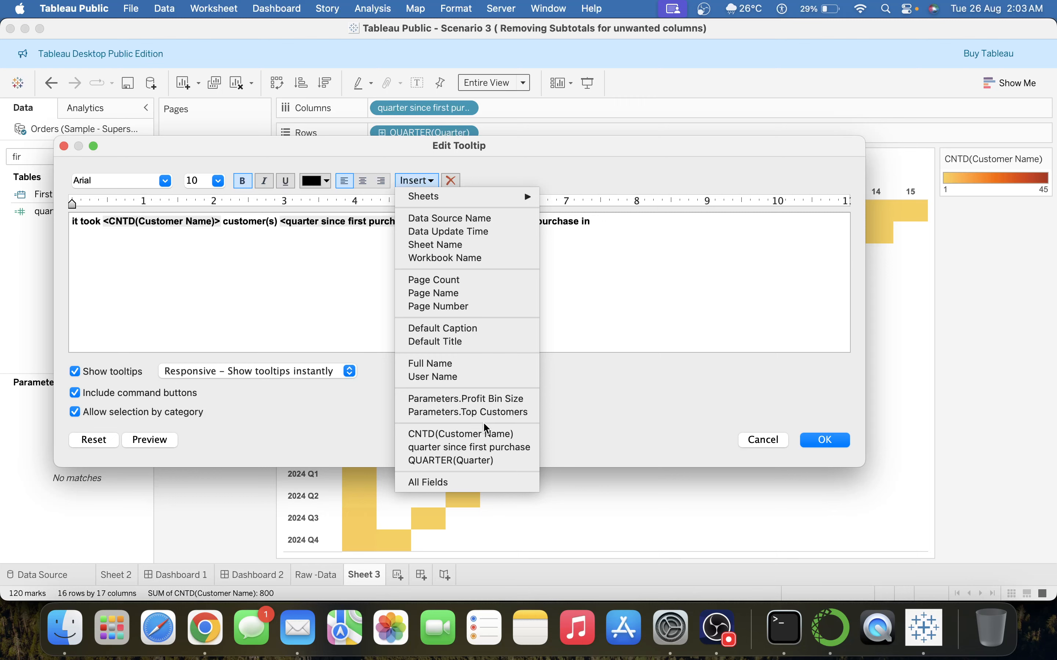
{"action": "left_click", "coordinate": [498, 448]}
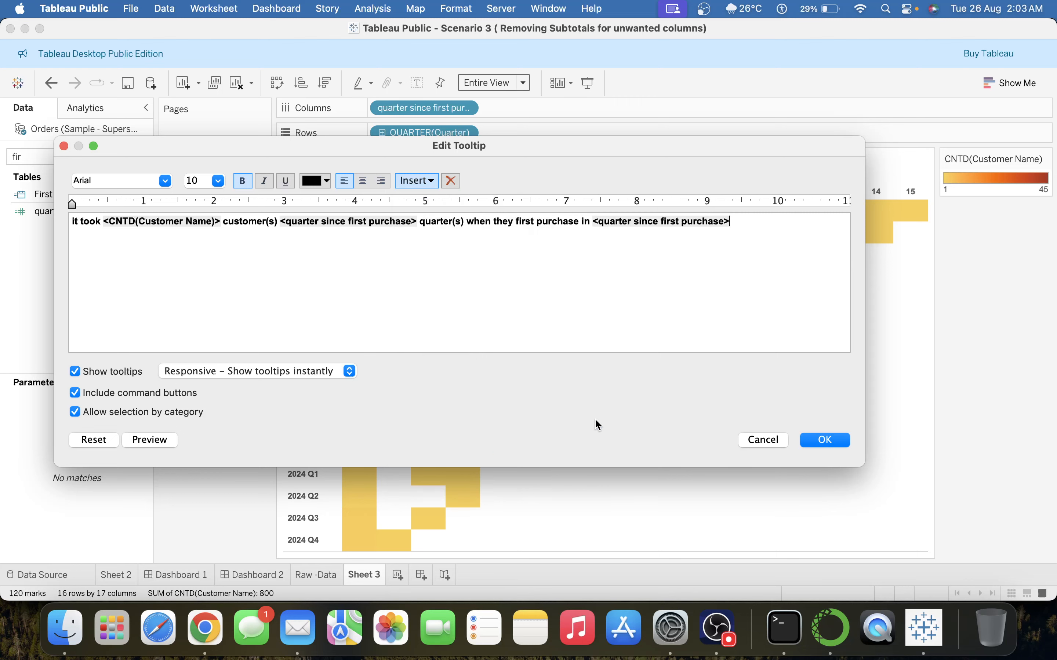
{"action": "left_click", "coordinate": [803, 438]}
{"action": "mouse_move", "coordinate": [618, 337]}
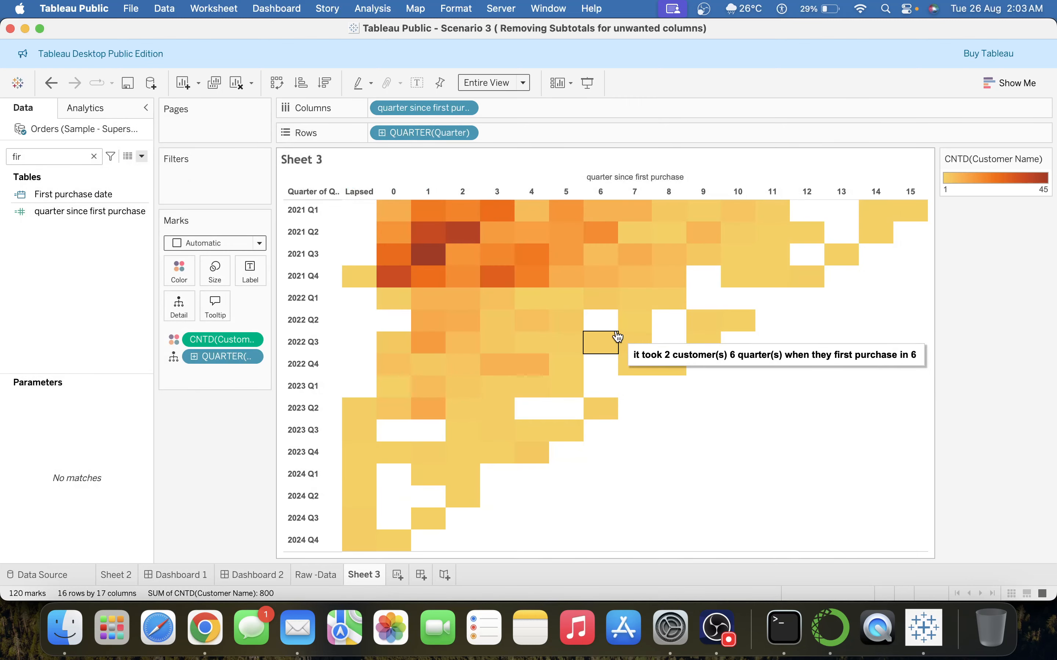
{"action": "mouse_move", "coordinate": [542, 275]}
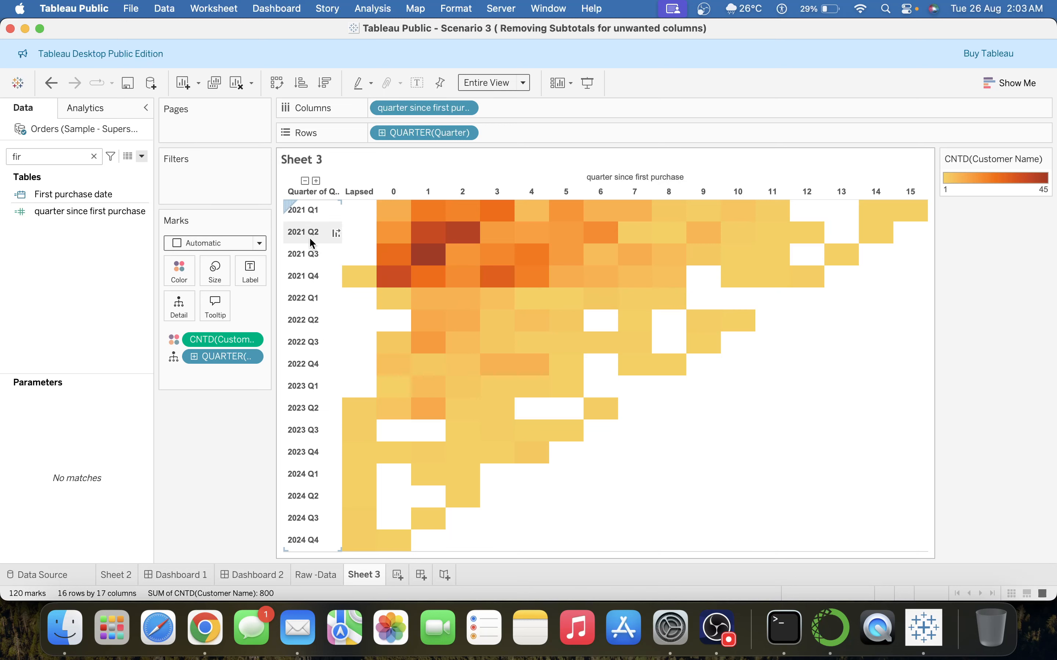
Step: Remove QUARTER(Quarter) from the marks' detail
{"action": "left_click", "coordinate": [221, 301]}
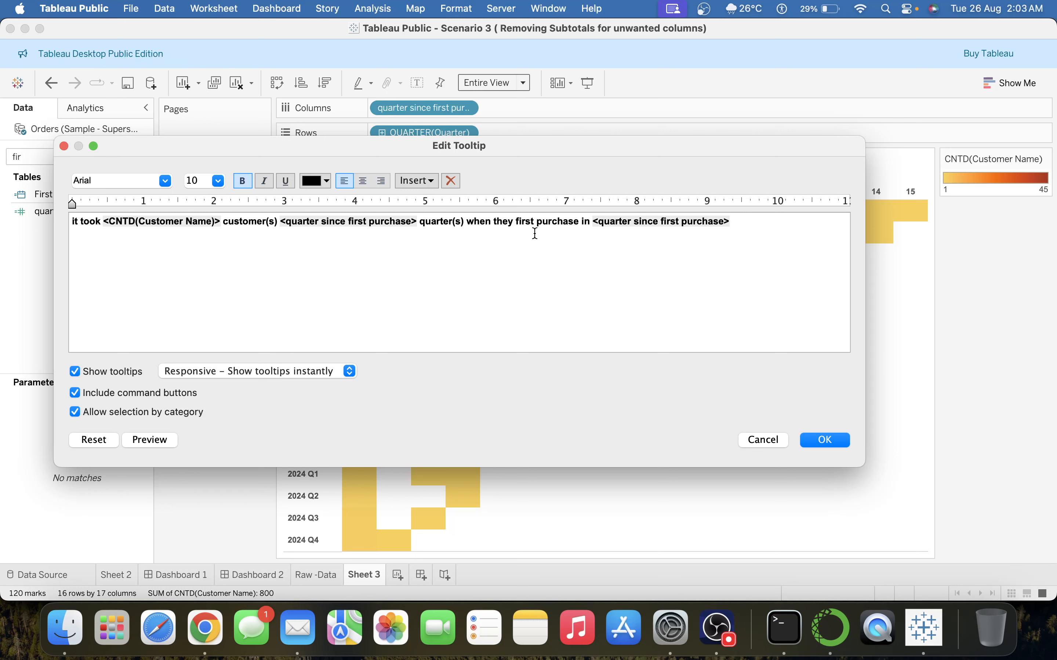
{"action": "left_click", "coordinate": [758, 438]}
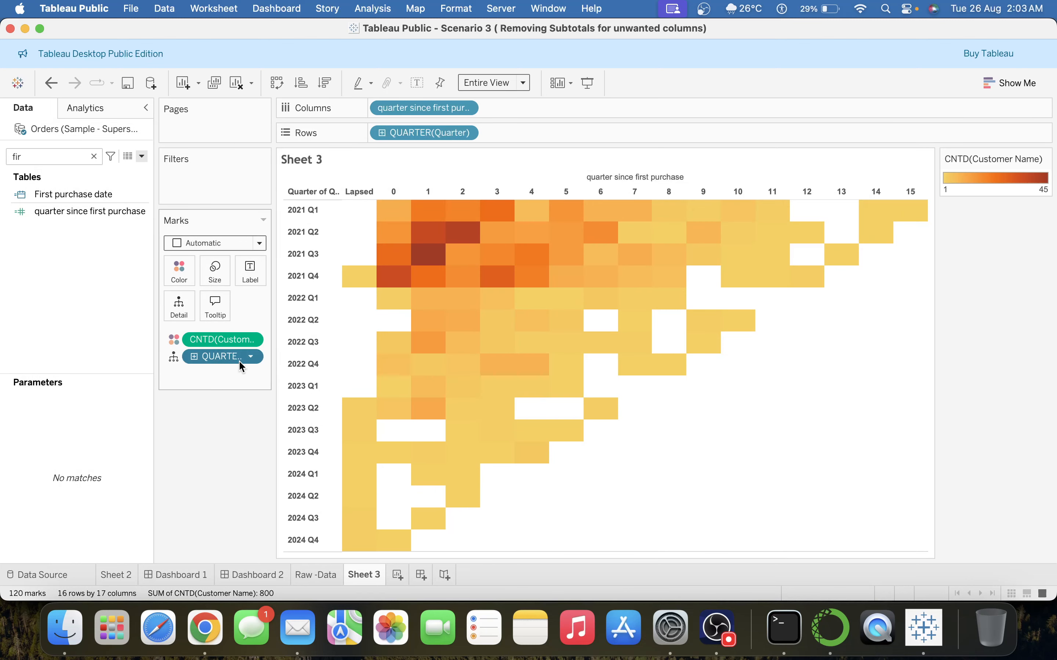
{"action": "right_click", "coordinate": [217, 358]}
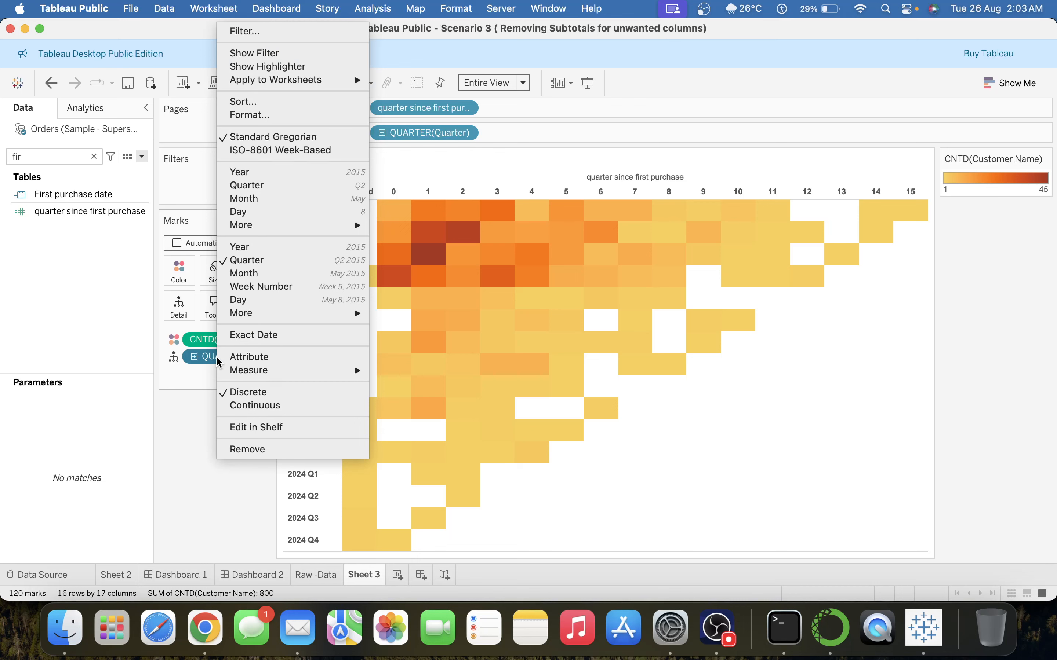
{"action": "left_click", "coordinate": [171, 454]}
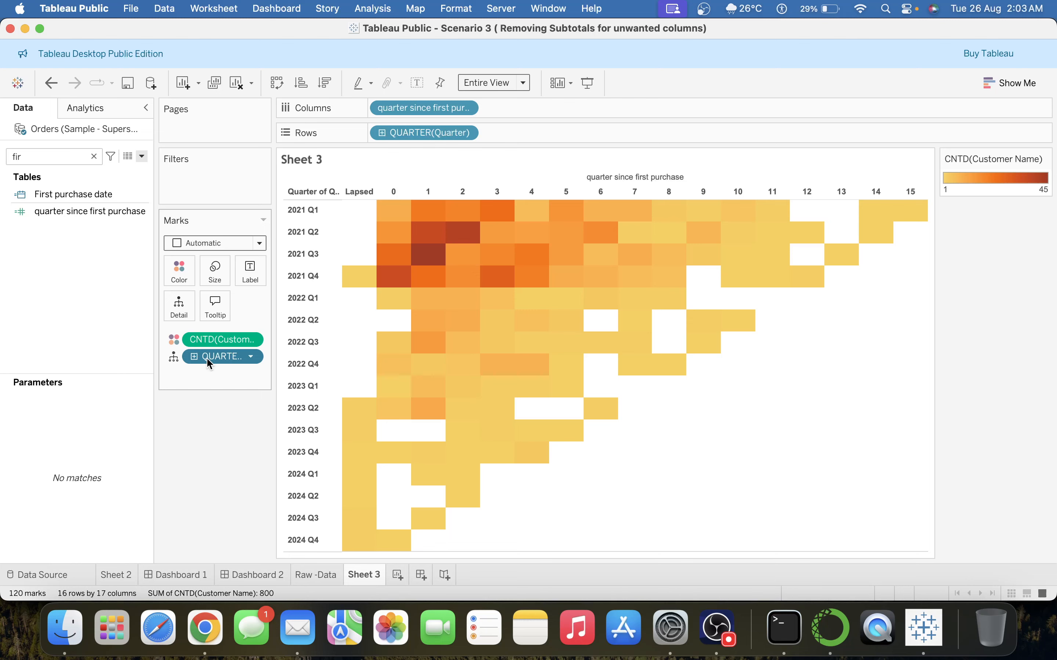
{"action": "left_click_drag", "start_coordinate": [208, 358], "coordinate": [208, 401]}
Step: Replace the last <quarter since first purchase> field in the tooltip sentence with <QUARTER(Quarter)> and accept the tooltip
{"action": "left_click", "coordinate": [215, 306]}
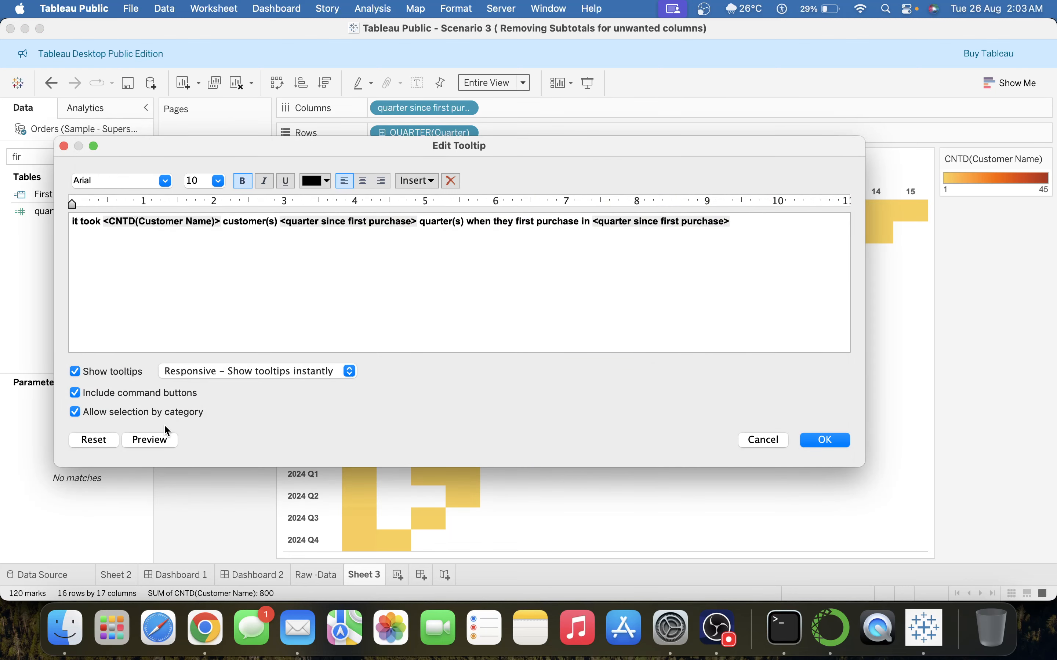
{"action": "left_click", "coordinate": [165, 441]}
{"action": "left_click", "coordinate": [577, 284]}
{"action": "left_click_drag", "start_coordinate": [593, 222], "coordinate": [735, 223]}
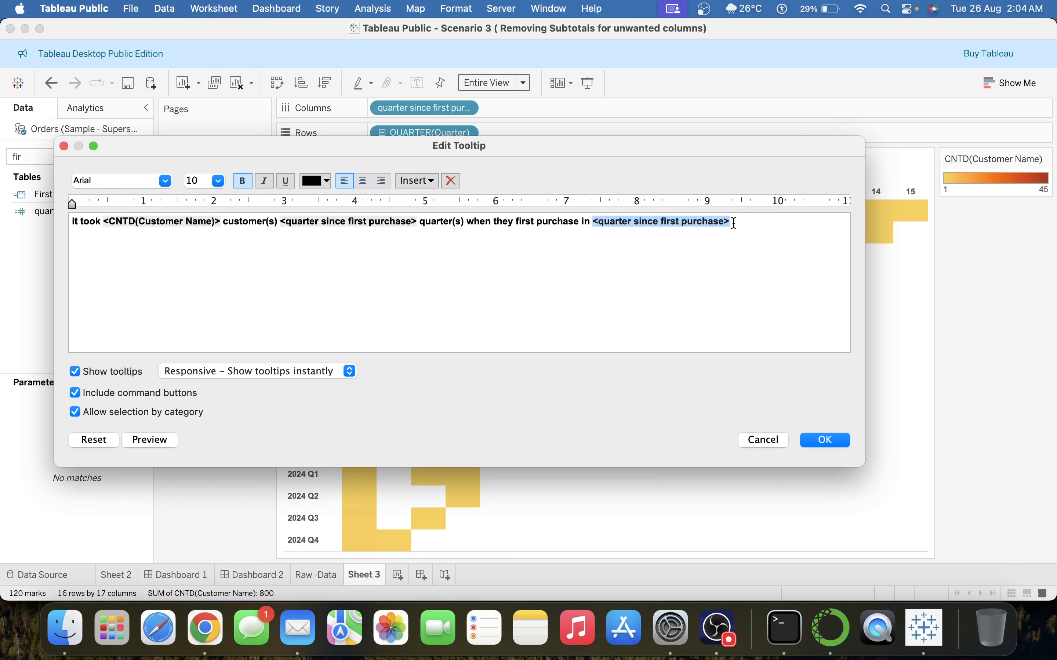
{"action": "left_click", "coordinate": [416, 181]}
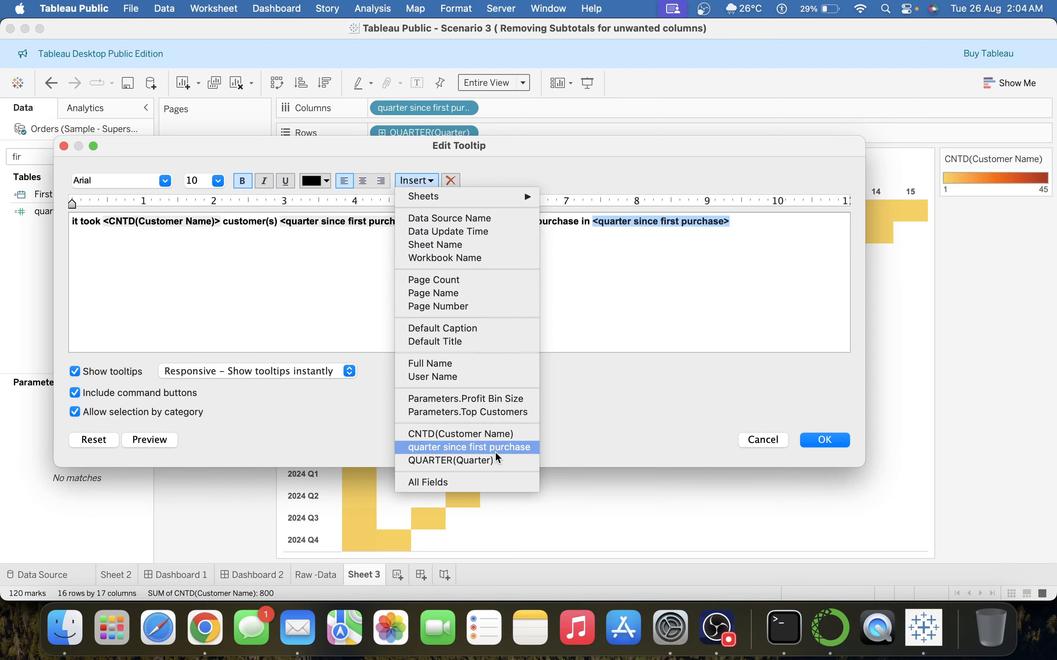
{"action": "left_click", "coordinate": [498, 461]}
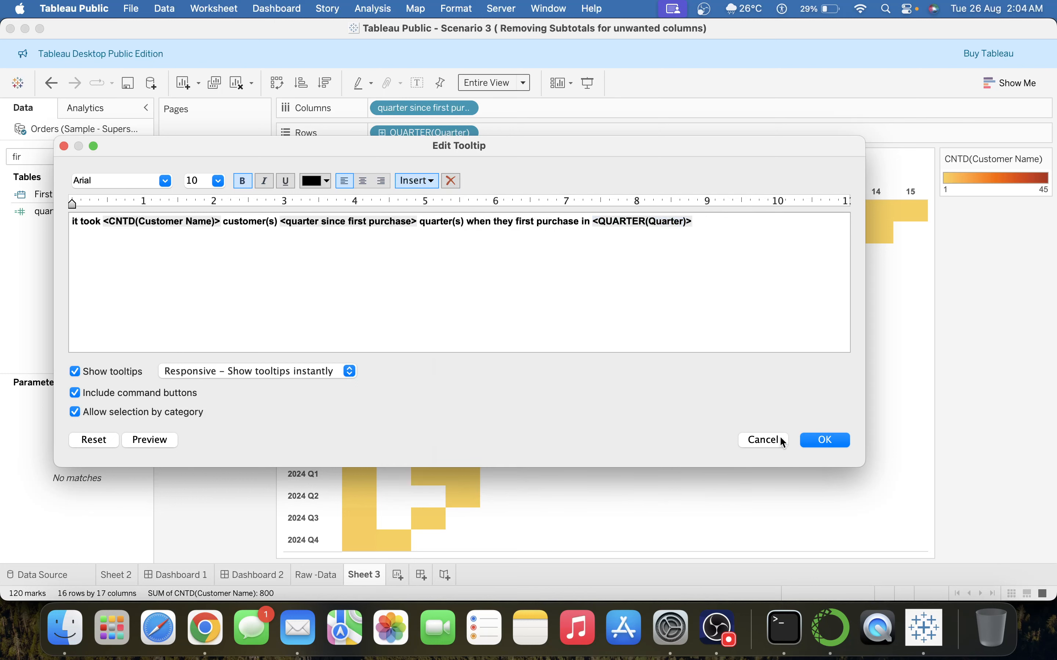
{"action": "left_click", "coordinate": [820, 442]}
{"action": "mouse_move", "coordinate": [694, 253]}
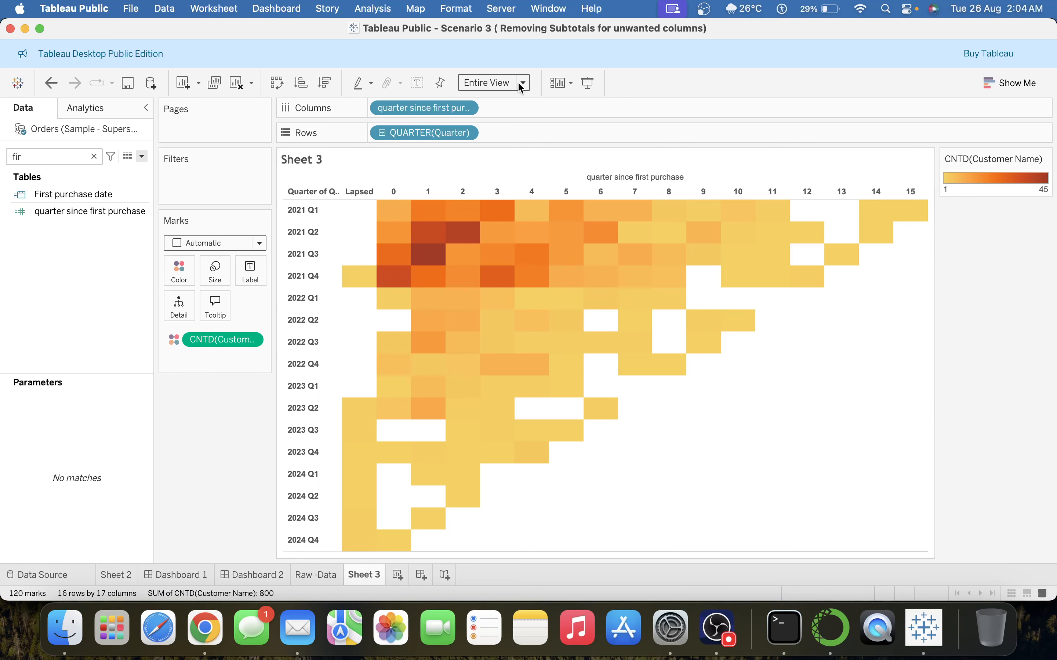
Step: View Sheet 3 in presentation mode and examine the tooltips of several matrix cells
{"action": "left_click", "coordinate": [586, 85]}
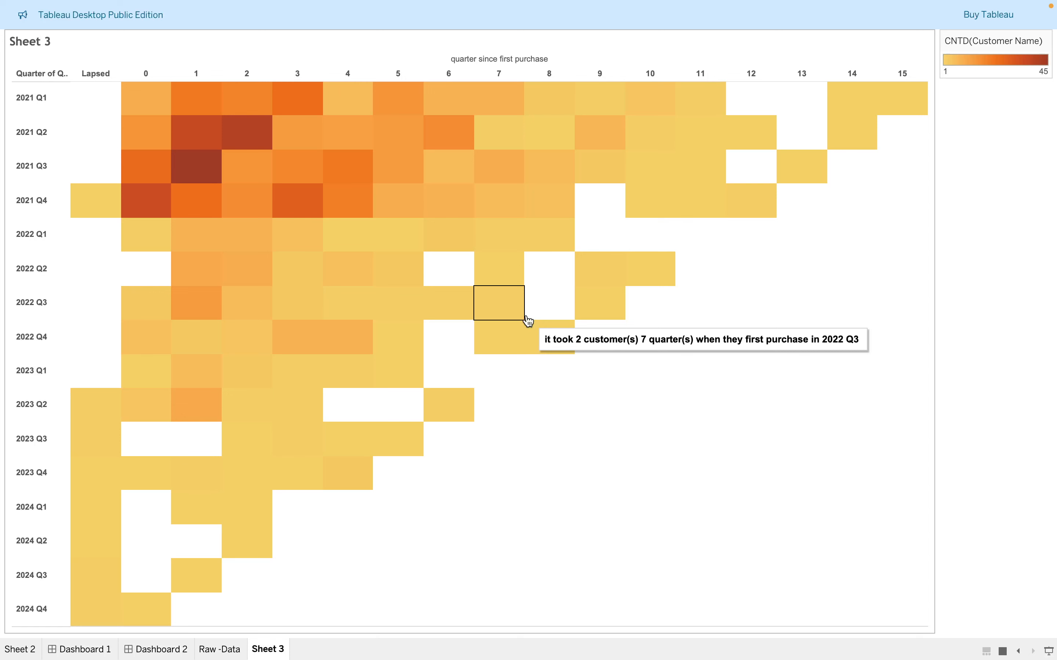
{"action": "mouse_move", "coordinate": [209, 280]}
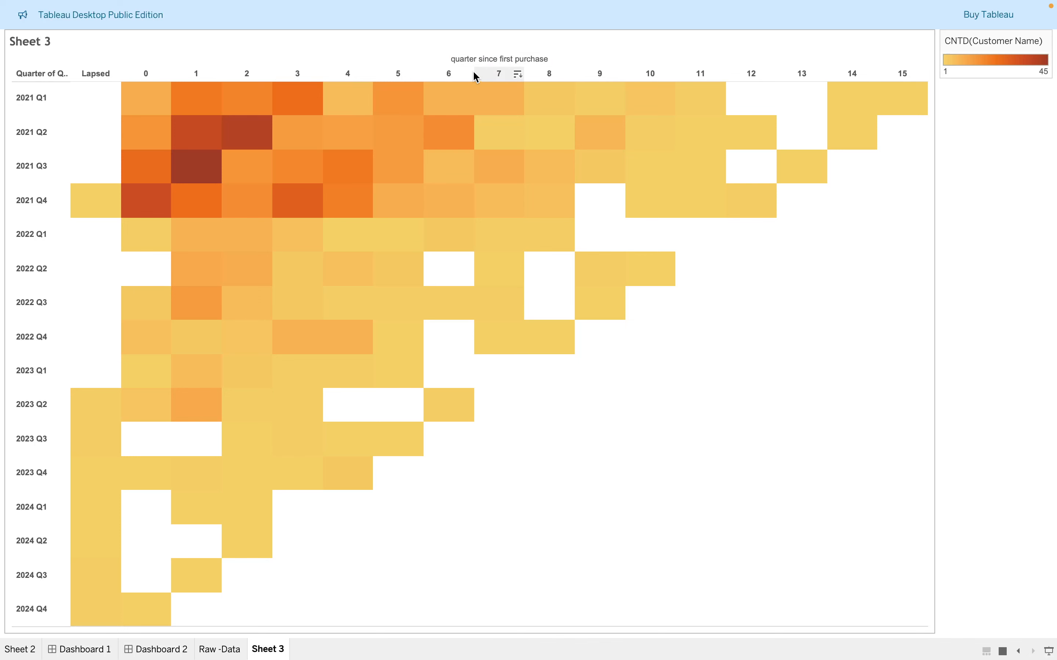
{"action": "mouse_move", "coordinate": [778, 149]}
{"action": "key", "text": "Escape"}
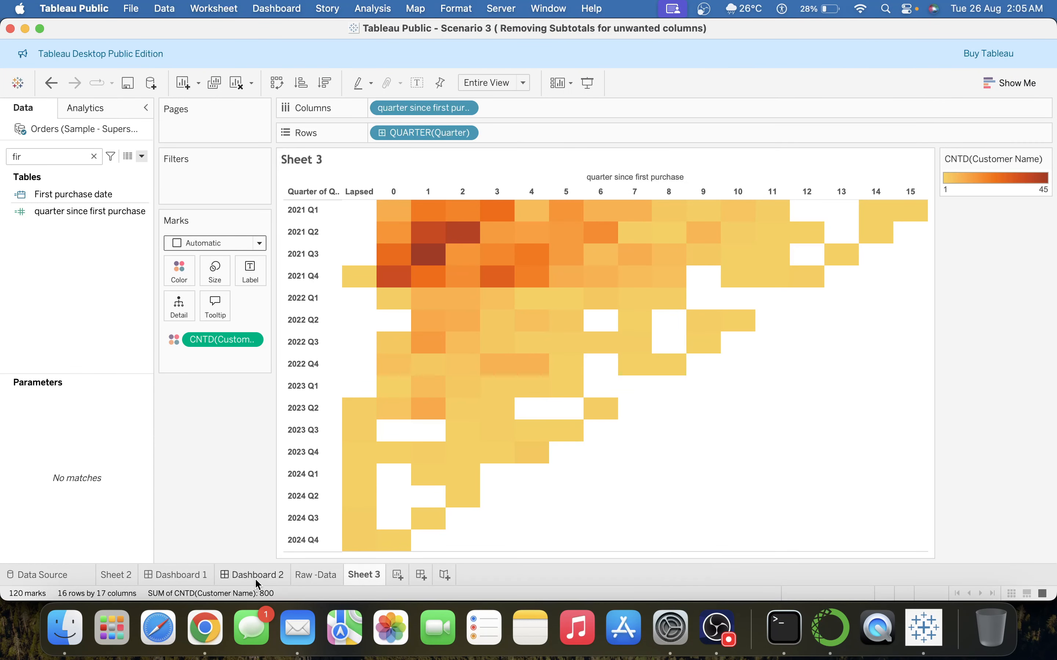
Step: Create a new dashboard and check the required dashboard size on Dashboard 2
{"action": "left_click", "coordinate": [422, 575]}
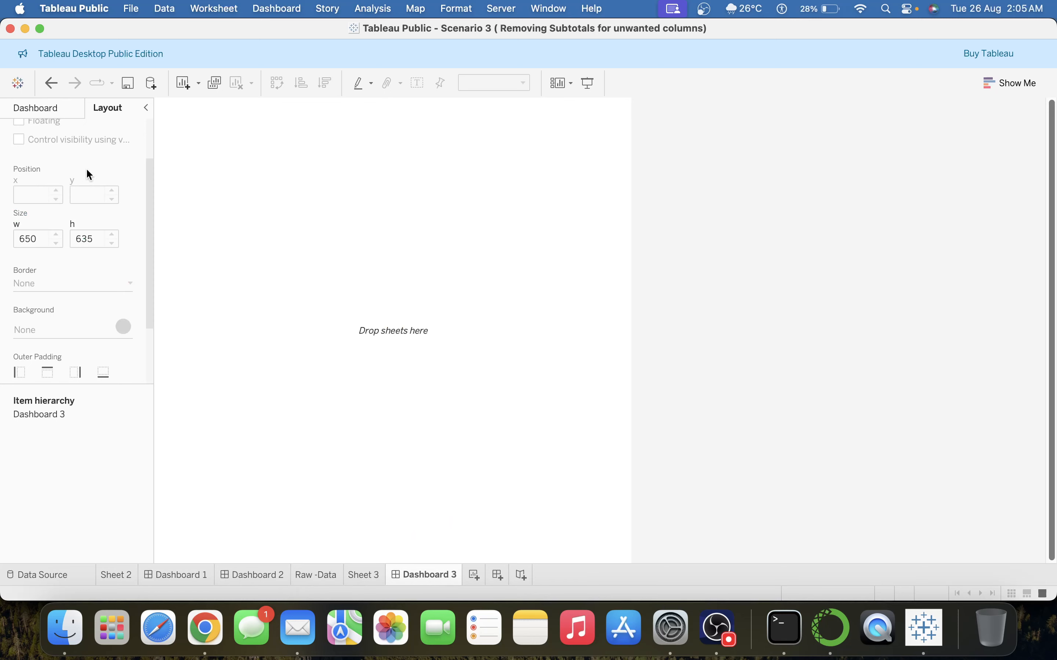
{"action": "left_click", "coordinate": [20, 115]}
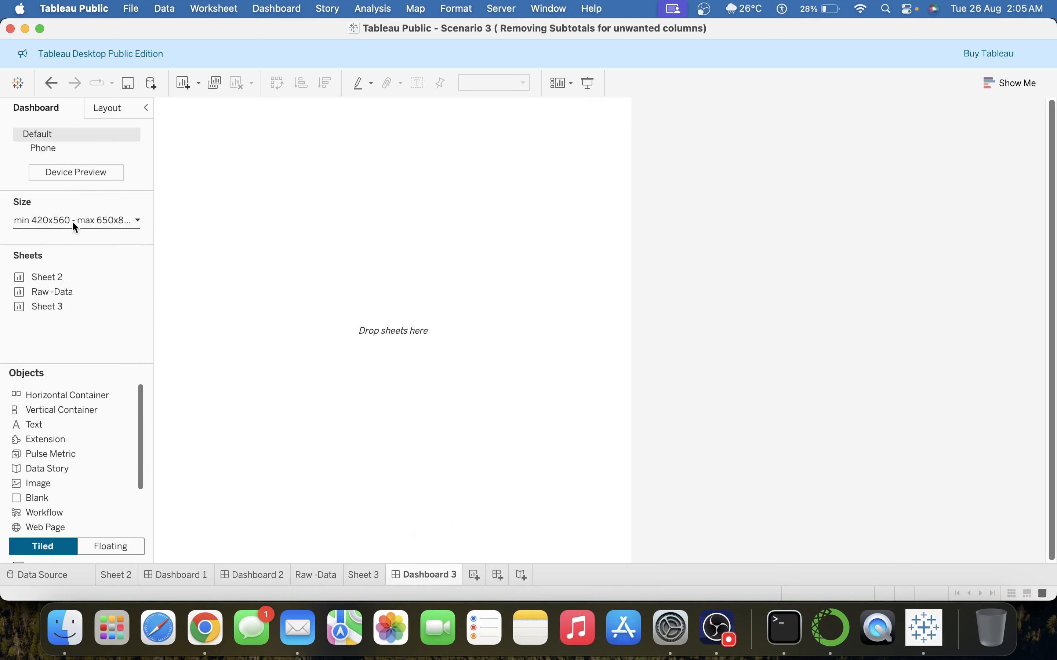
{"action": "left_click", "coordinate": [262, 576]}
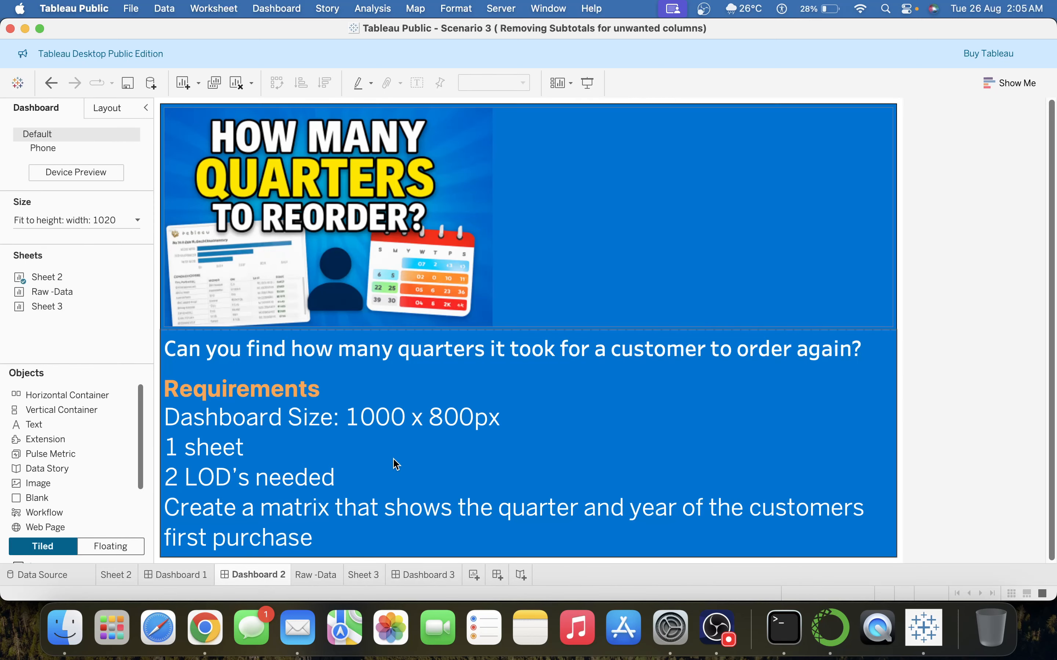
{"action": "left_click", "coordinate": [441, 576]}
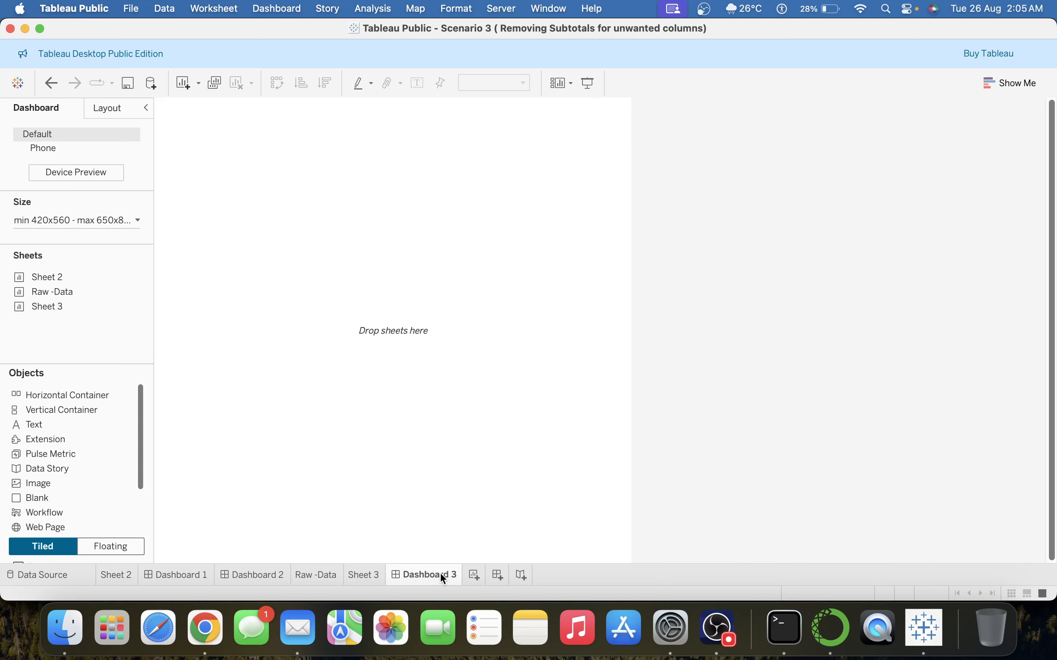
Step: Set the new dashboard's minimum width to 800 px
{"action": "left_click", "coordinate": [54, 219]}
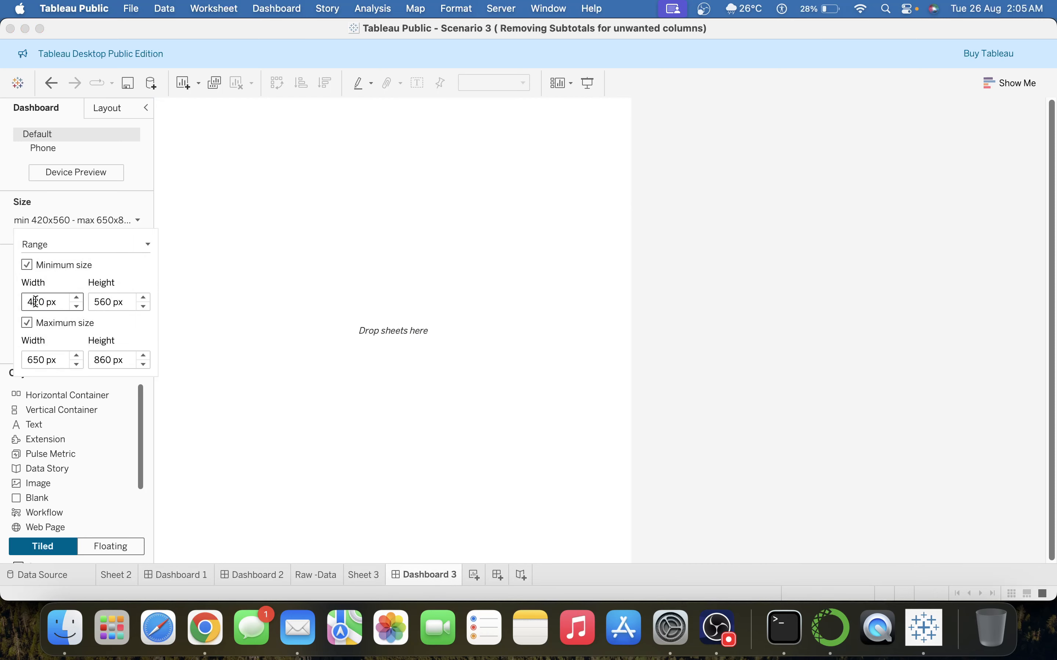
{"action": "double_click", "coordinate": [36, 301]}
{"action": "type", "text": "800"}
{"action": "double_click", "coordinate": [100, 301]}
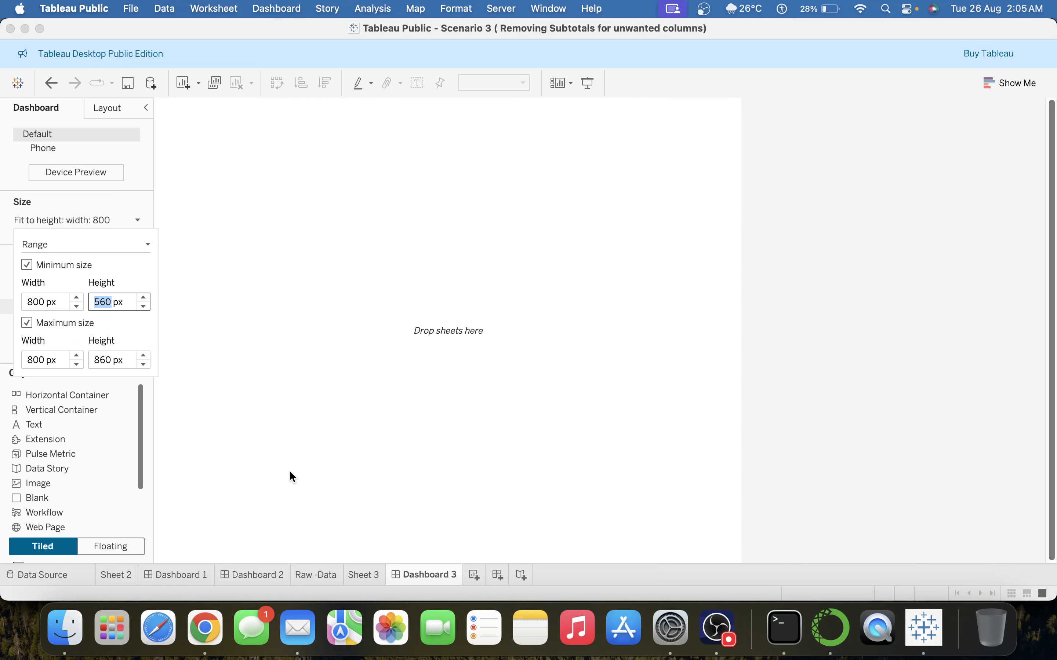
Step: Recheck the size requirement on Dashboard 2 and set the new dashboard's minimum size to 1000 px wide by 800 px high
{"action": "left_click", "coordinate": [256, 574]}
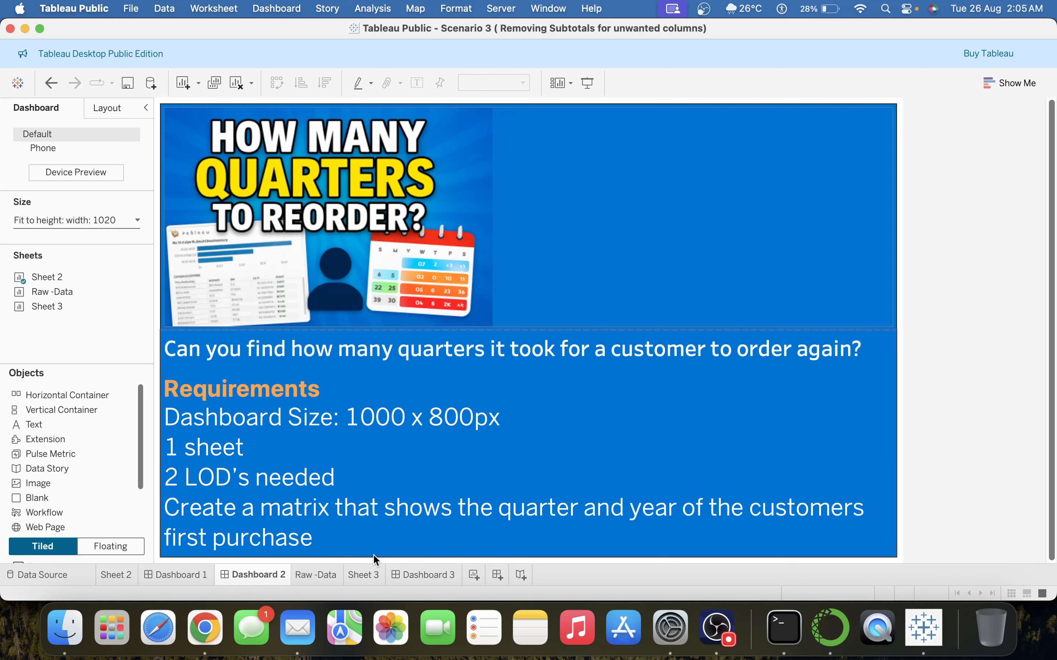
{"action": "left_click", "coordinate": [409, 574]}
{"action": "left_click", "coordinate": [39, 219]}
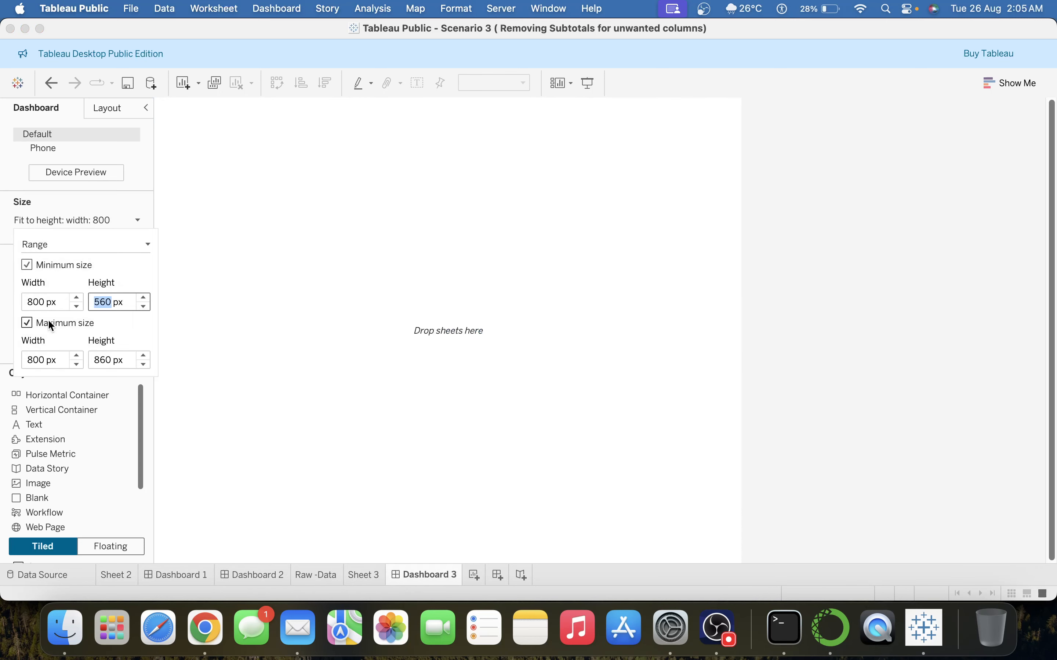
{"action": "double_click", "coordinate": [35, 302]}
{"action": "type", "text": "100"}
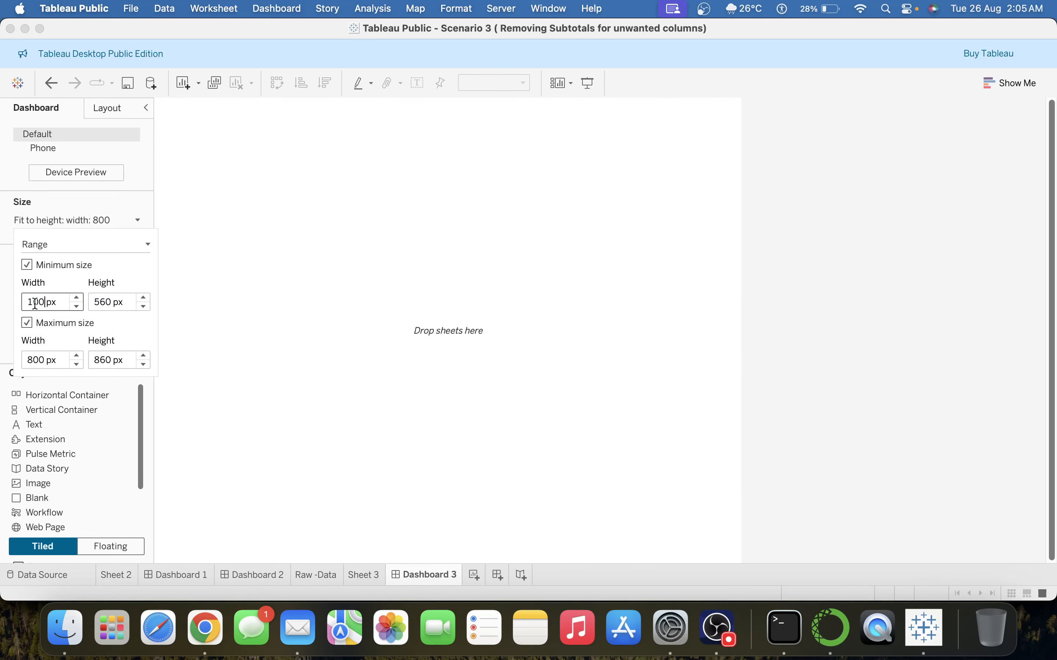
{"action": "type", "text": "0"}
{"action": "left_click", "coordinate": [103, 303]}
{"action": "double_click", "coordinate": [100, 300]}
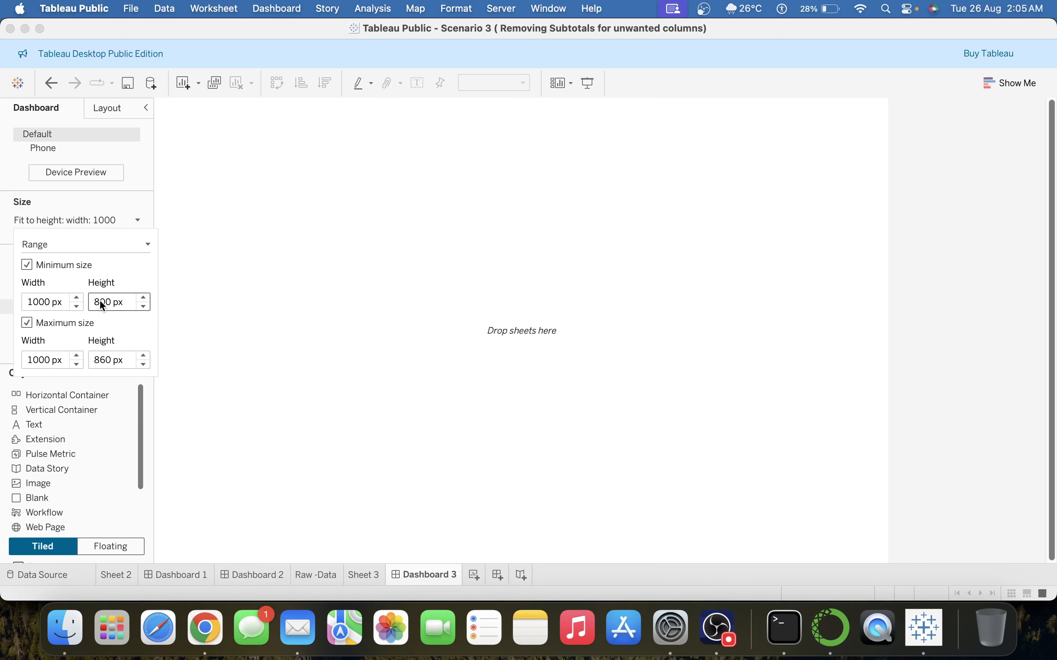
{"action": "left_click", "coordinate": [125, 197]}
Step: Add Sheet 3 to the new dashboard
{"action": "mouse_move", "coordinate": [75, 281]}
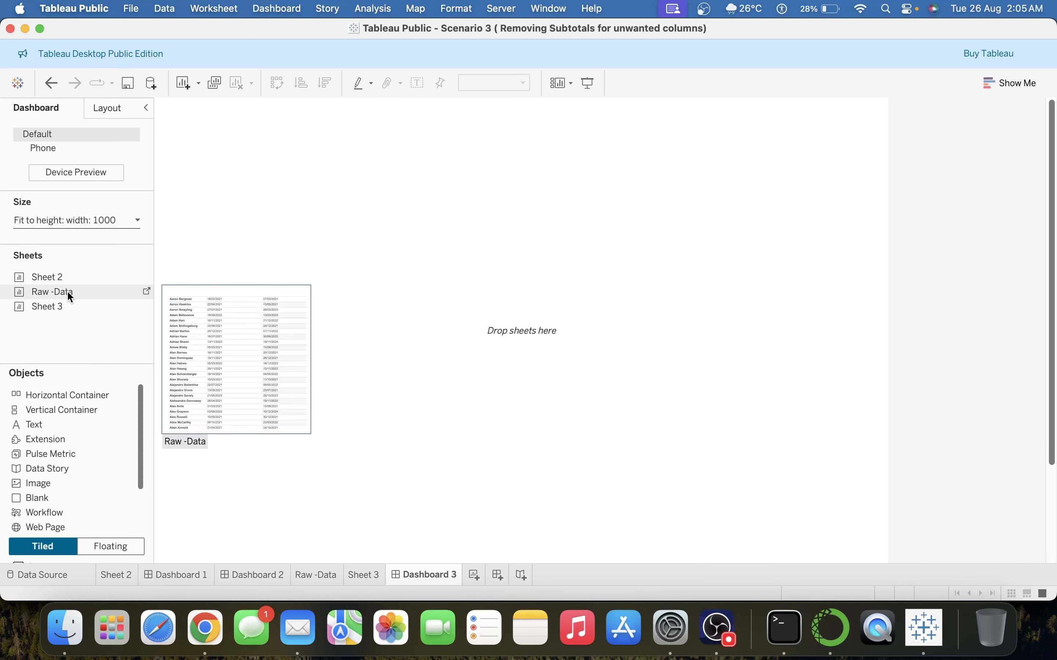
{"action": "double_click", "coordinate": [59, 311]}
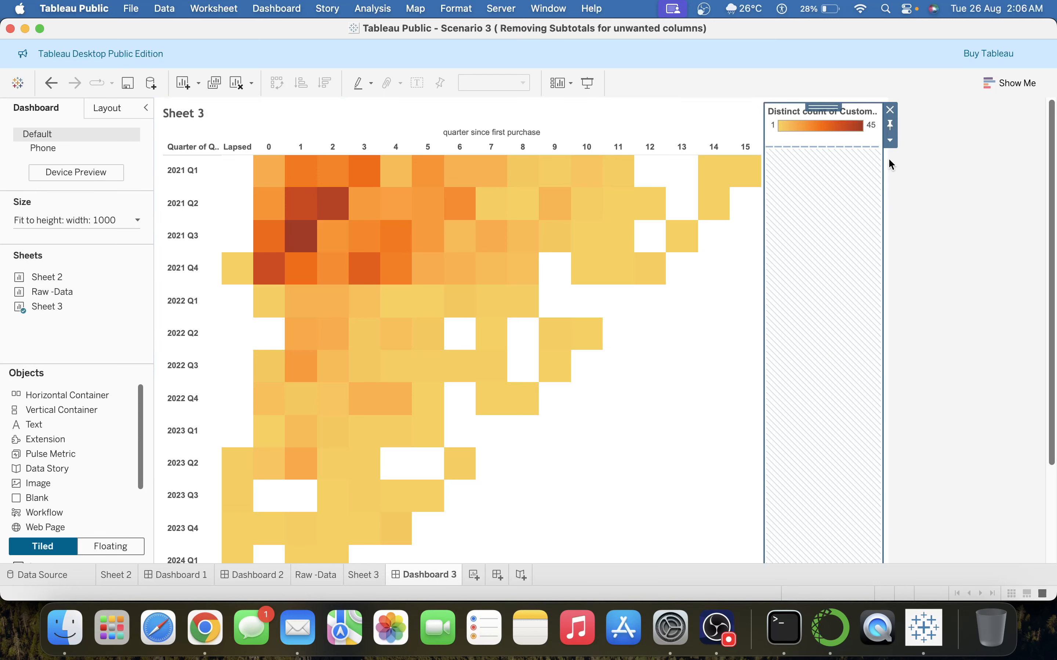
{"action": "left_click", "coordinate": [890, 141]}
{"action": "left_click", "coordinate": [946, 129]}
Step: Copy the heading "Can you find how many quarters it took for a customer to order again?" from Dashboard 1's title without changing it
{"action": "left_click", "coordinate": [184, 572]}
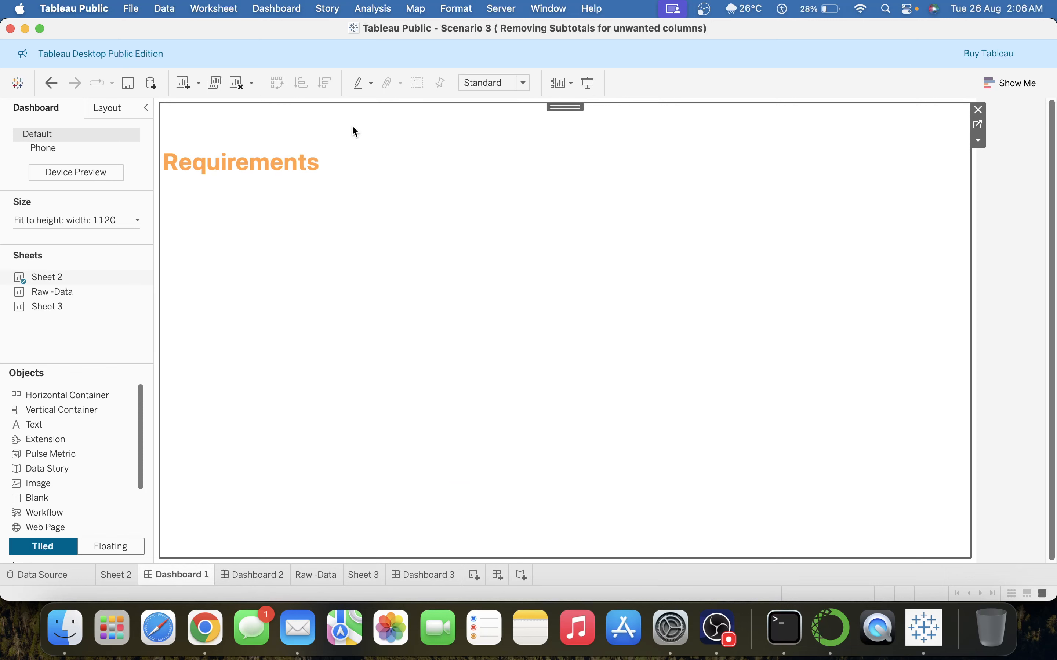
{"action": "double_click", "coordinate": [308, 125]}
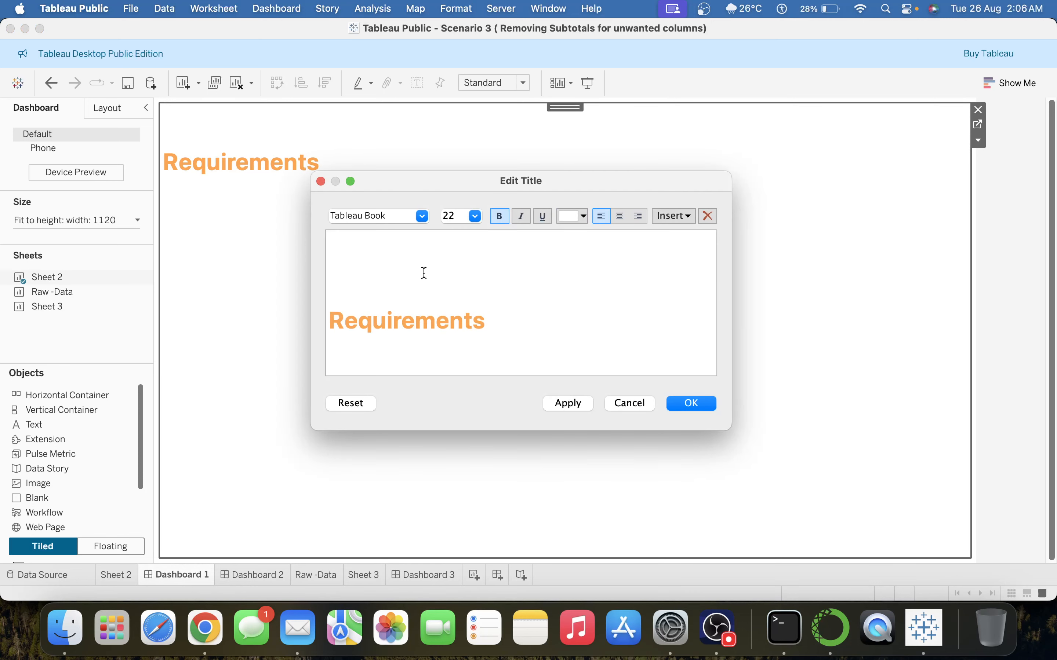
{"action": "type", "text": "Can you find how many quarters it"}
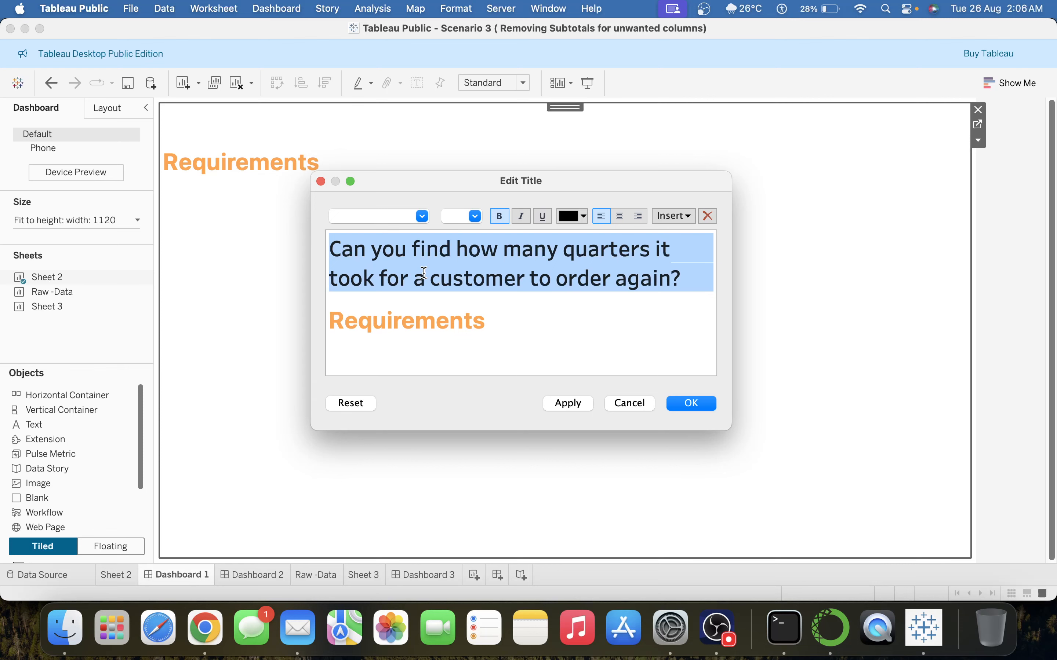
{"action": "left_click", "coordinate": [616, 402]}
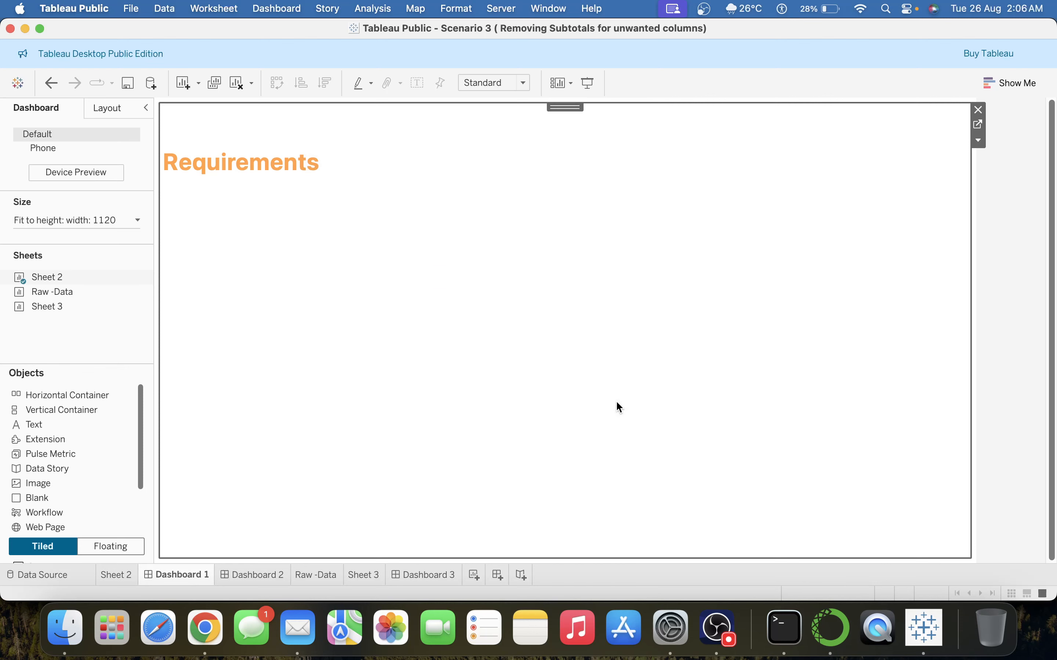
Step: Show the title on Dashboard 3 and replace it with "Can you find how many quarters it took for a customer to order again?"
{"action": "left_click", "coordinate": [437, 574]}
{"action": "scroll", "coordinate": [65, 511], "scroll_direction": "down", "scroll_amount": 3}
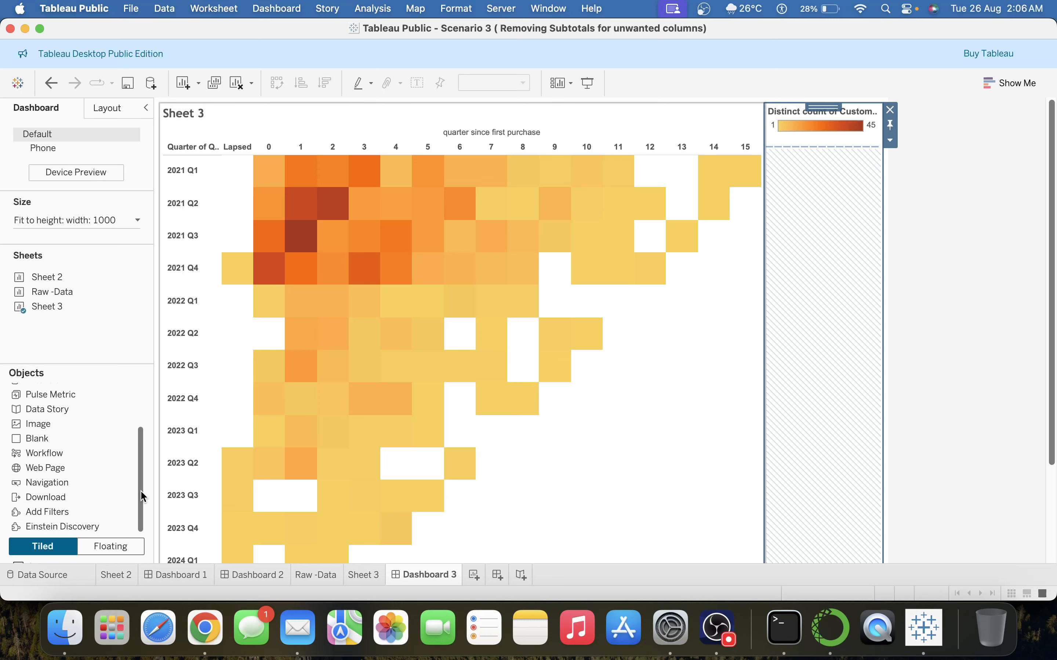
{"action": "left_click", "coordinate": [21, 563]}
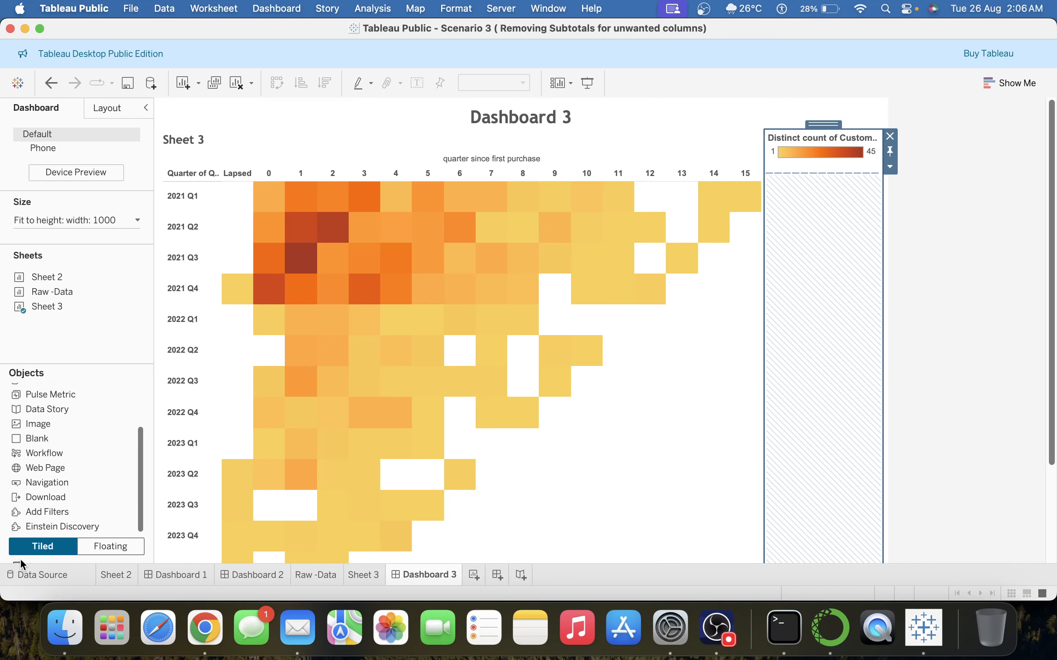
{"action": "double_click", "coordinate": [242, 113]}
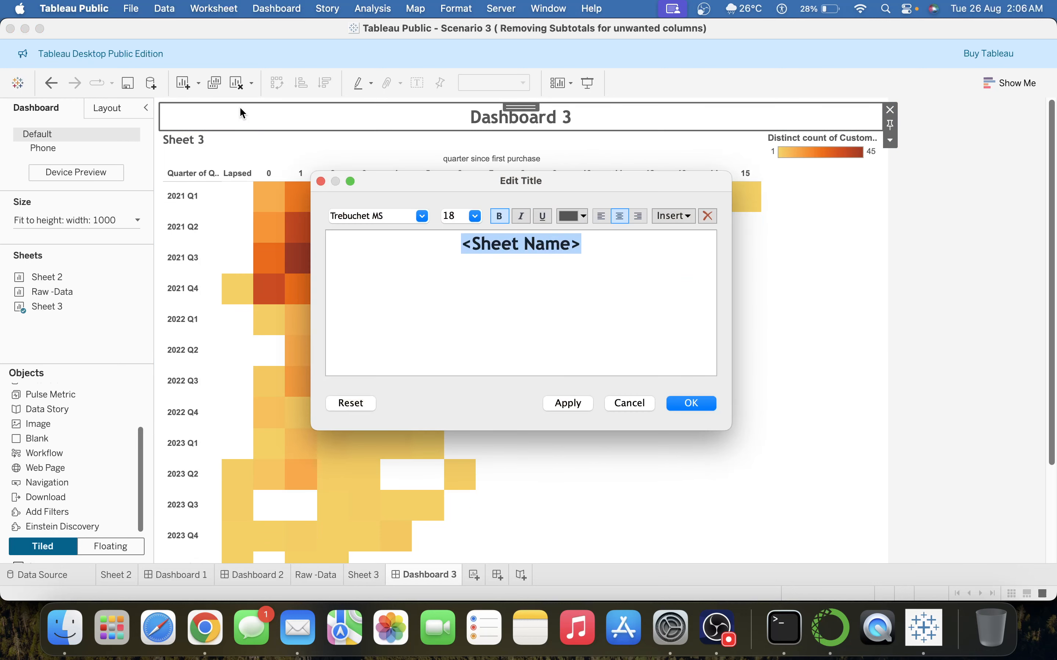
{"action": "key", "text": "BackSpace"}
{"action": "type", "text": "Can you find how many quarters it took for a customer to order again?"}
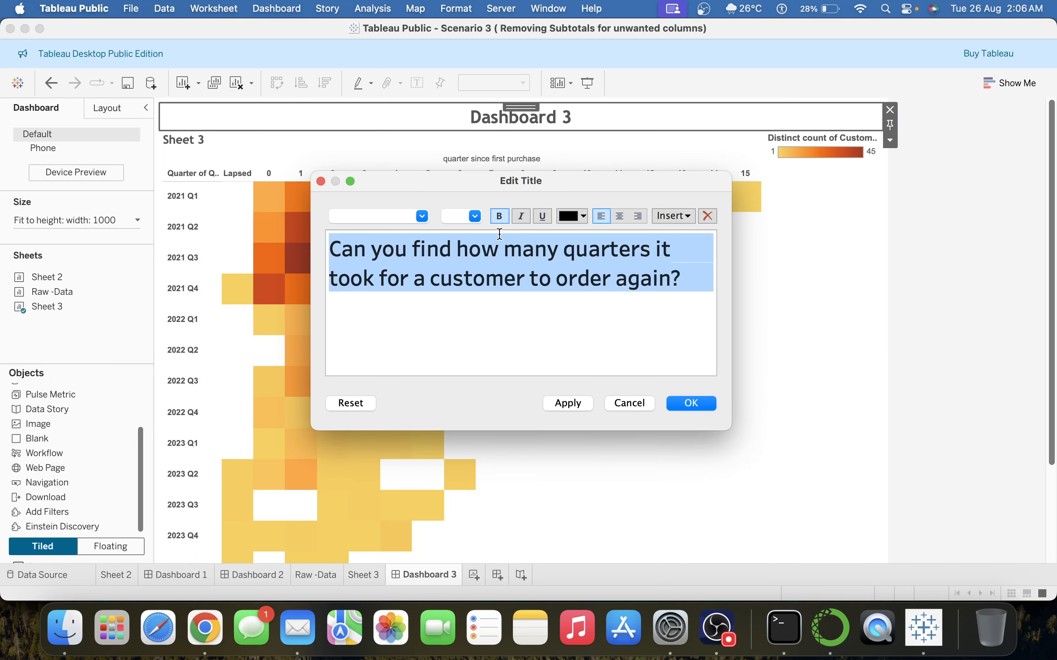
{"action": "left_click", "coordinate": [567, 216]}
{"action": "left_click", "coordinate": [566, 217]}
{"action": "left_click", "coordinate": [683, 403]}
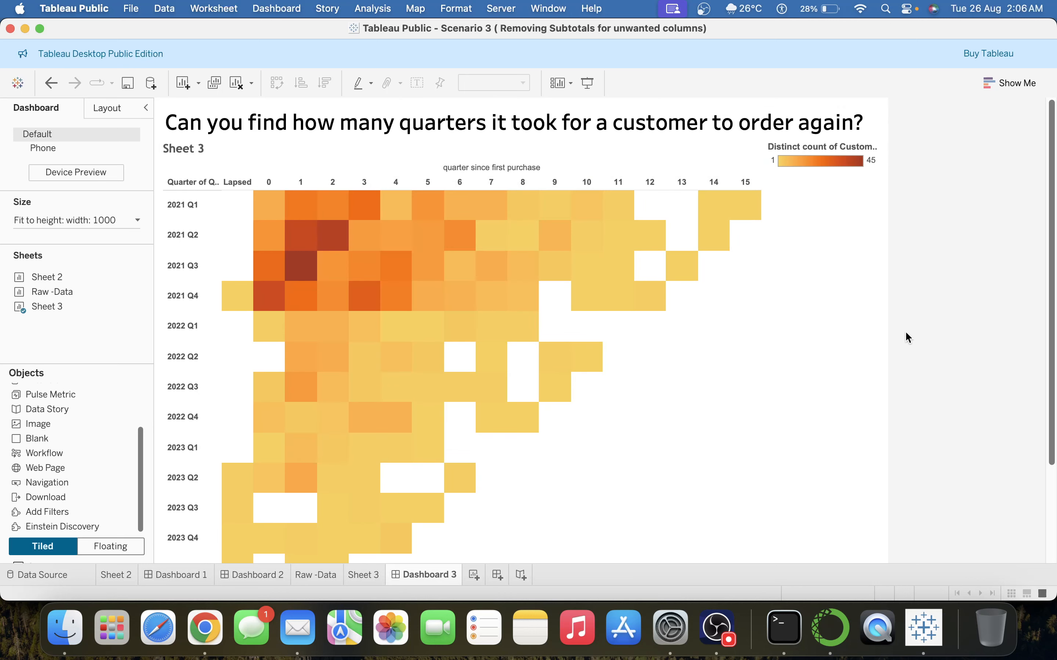
Step: Hide the Sheet 3 worksheet title on the dashboard
{"action": "right_click", "coordinate": [195, 156]}
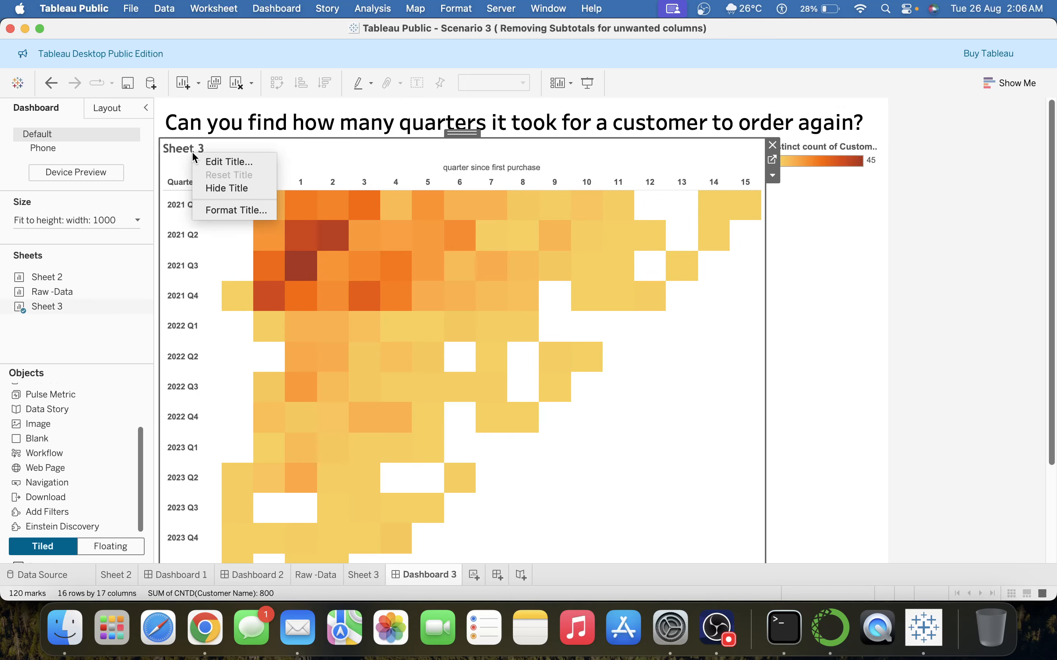
{"action": "left_click", "coordinate": [226, 188]}
{"action": "left_click", "coordinate": [782, 279]}
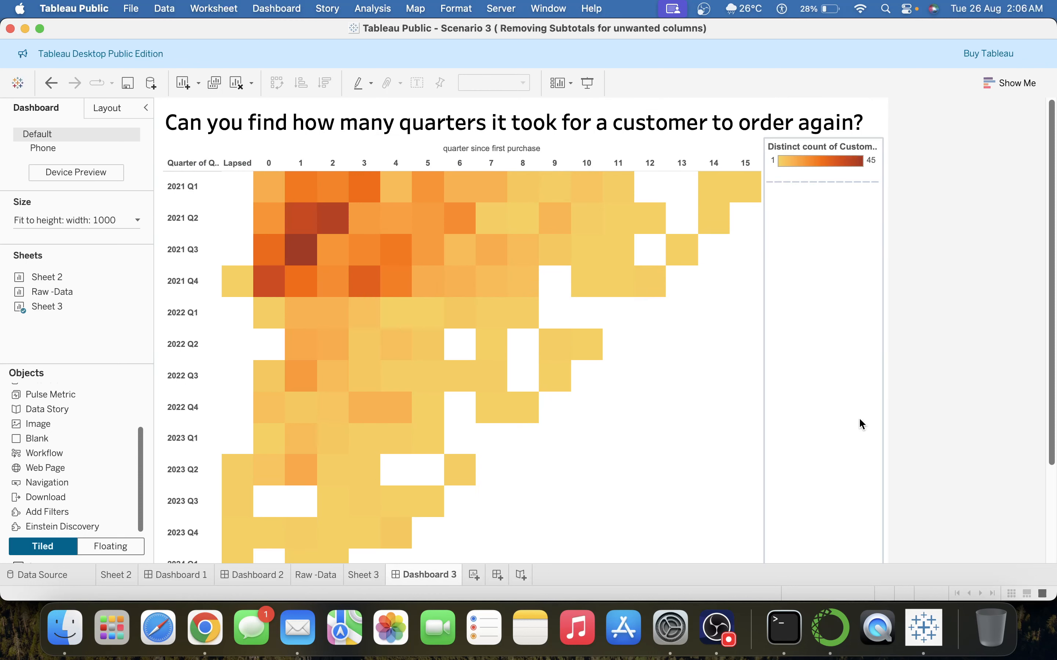
Step: Move the customer count color legend beneath the matrix and shrink it to a thin strip across the full width
{"action": "left_click", "coordinate": [844, 315]}
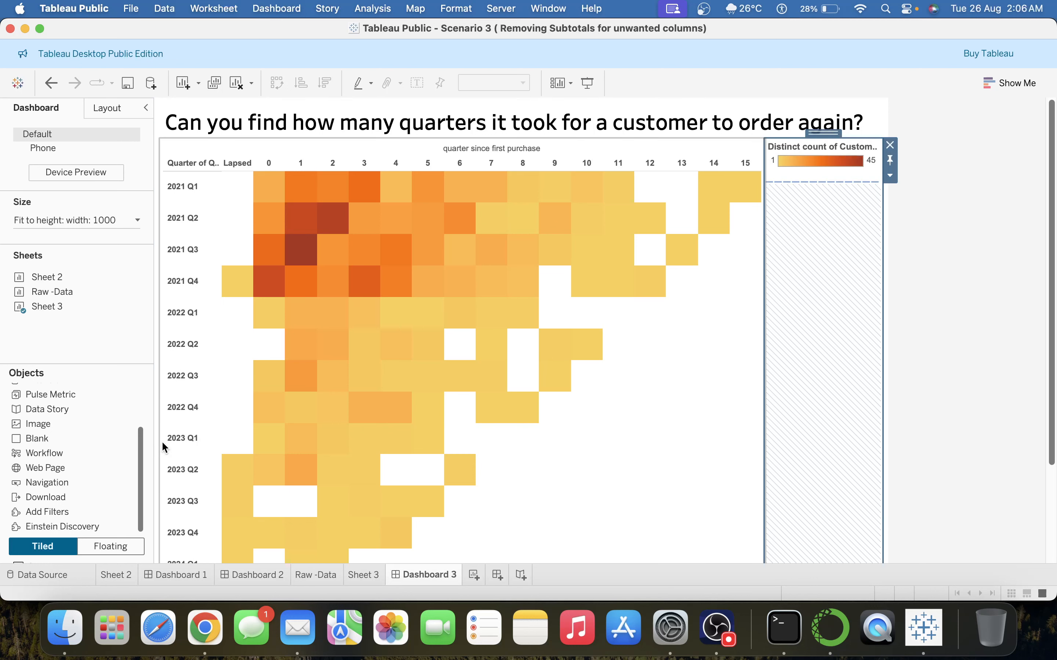
{"action": "scroll", "coordinate": [1000, 281], "scroll_direction": "down", "scroll_amount": 5}
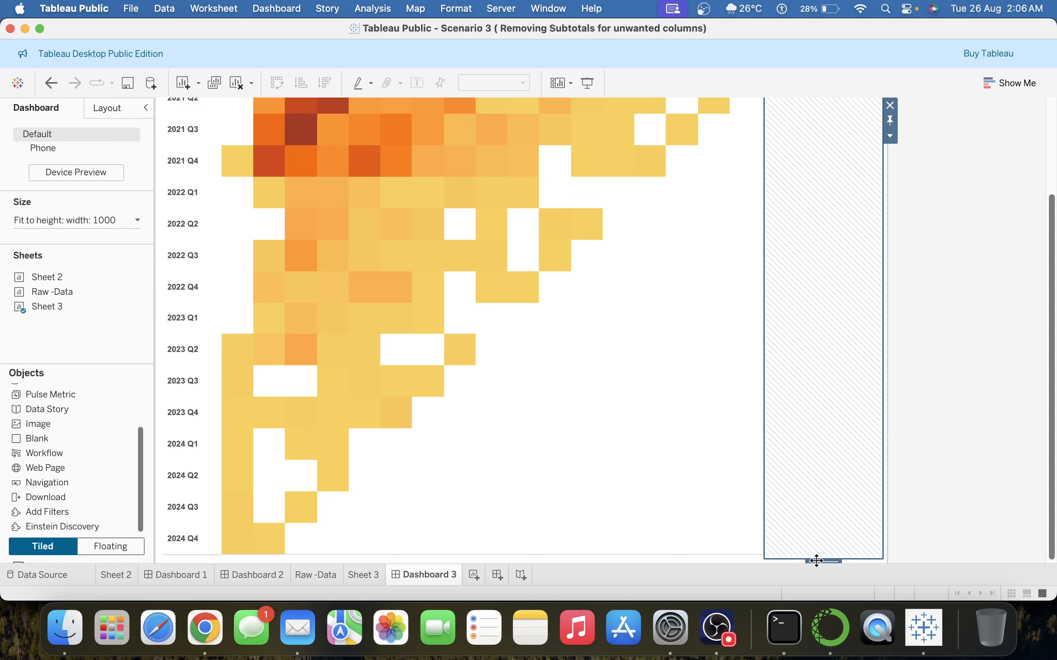
{"action": "left_click_drag", "start_coordinate": [816, 561], "coordinate": [670, 559]}
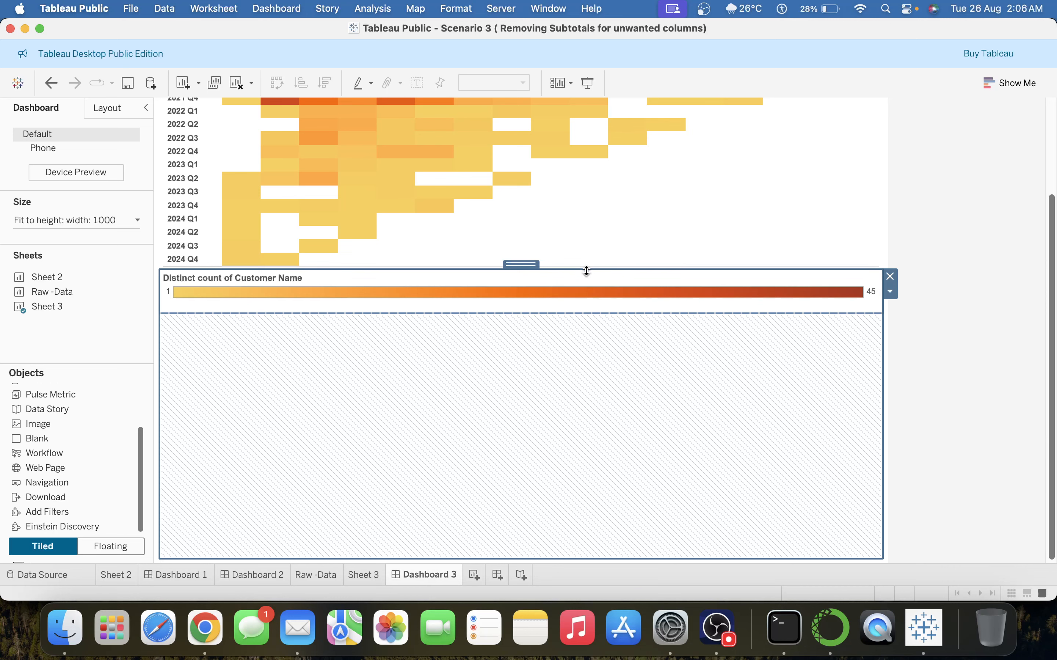
{"action": "left_click_drag", "start_coordinate": [586, 271], "coordinate": [584, 548]}
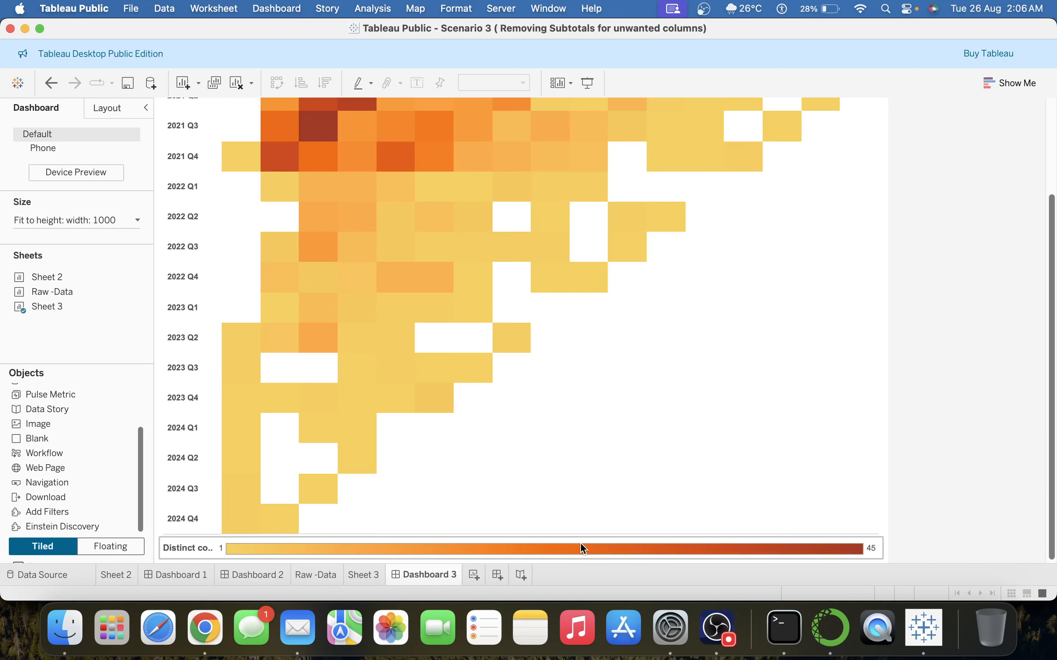
Step: Hide the title of the color legend below the matrix
{"action": "right_click", "coordinate": [198, 544]}
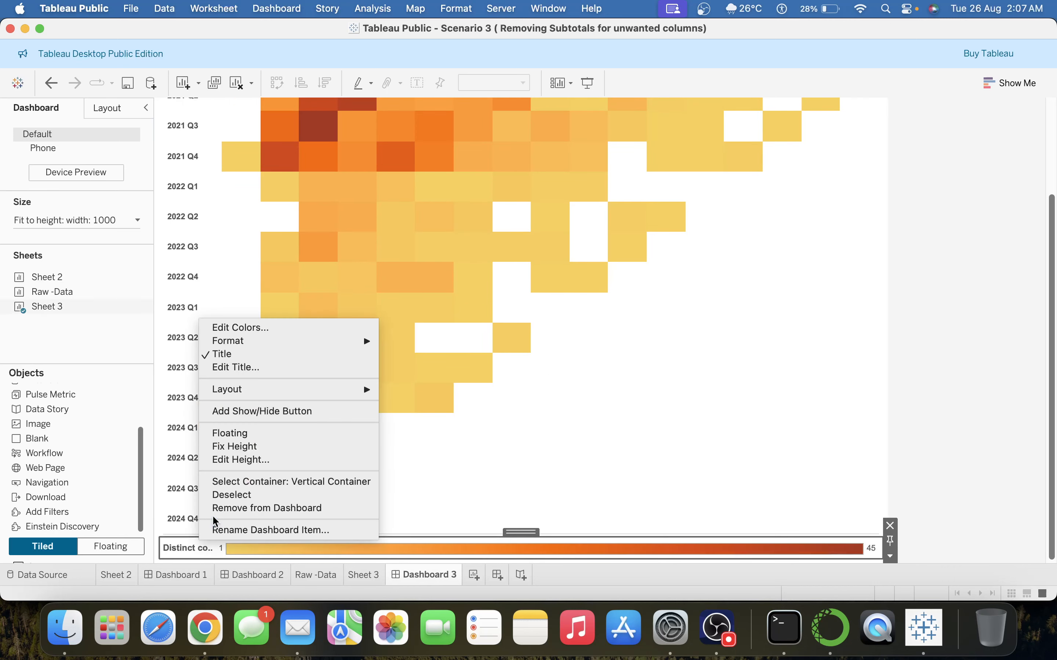
{"action": "left_click", "coordinate": [230, 354]}
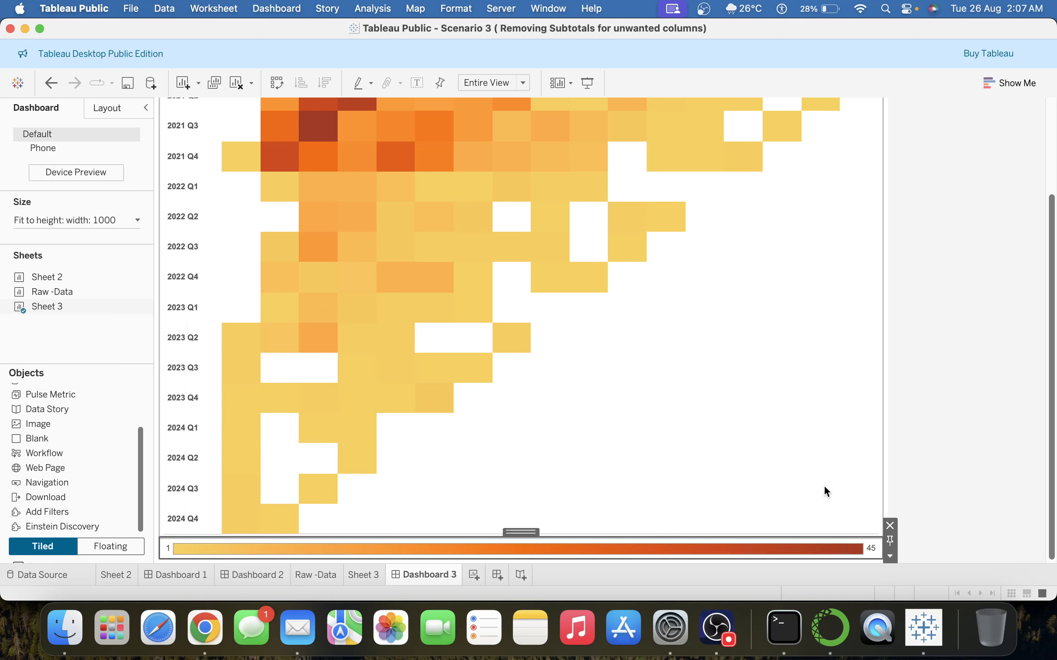
{"action": "left_click", "coordinate": [925, 491]}
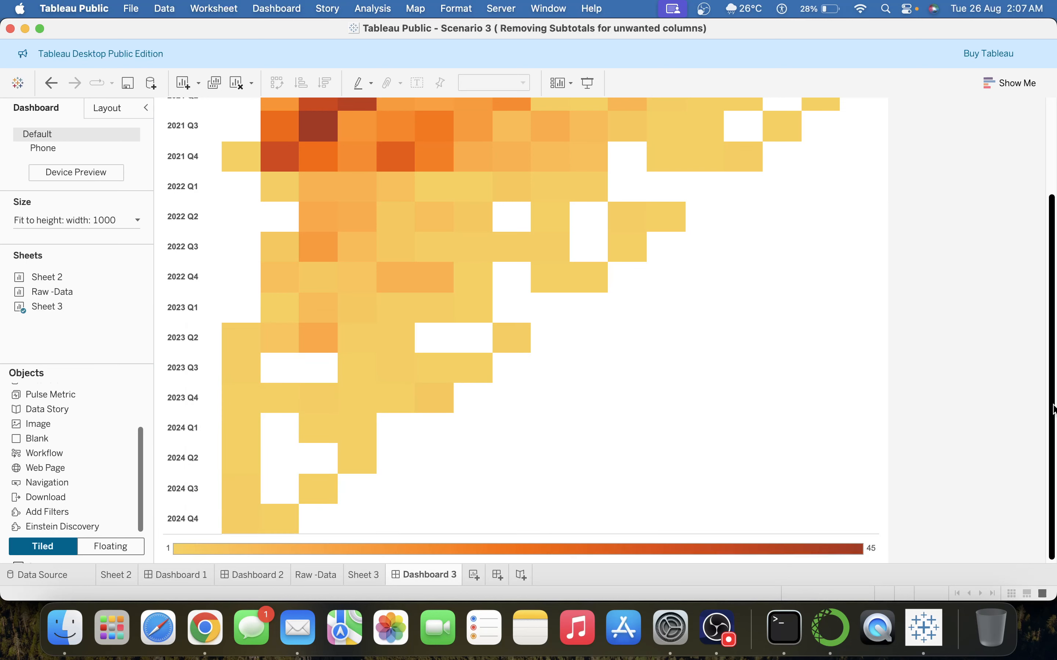
{"action": "scroll", "coordinate": [1053, 411], "scroll_direction": "up", "scroll_amount": 5}
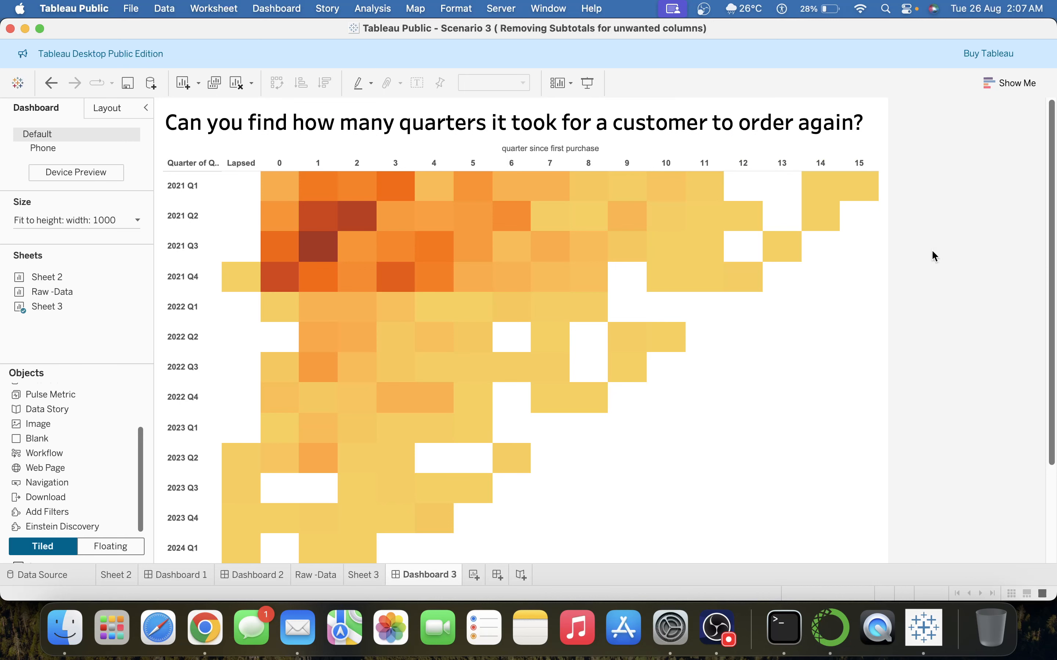
Step: Give the dashboard title a light gray background at 100% opacity
{"action": "left_click", "coordinate": [271, 131]}
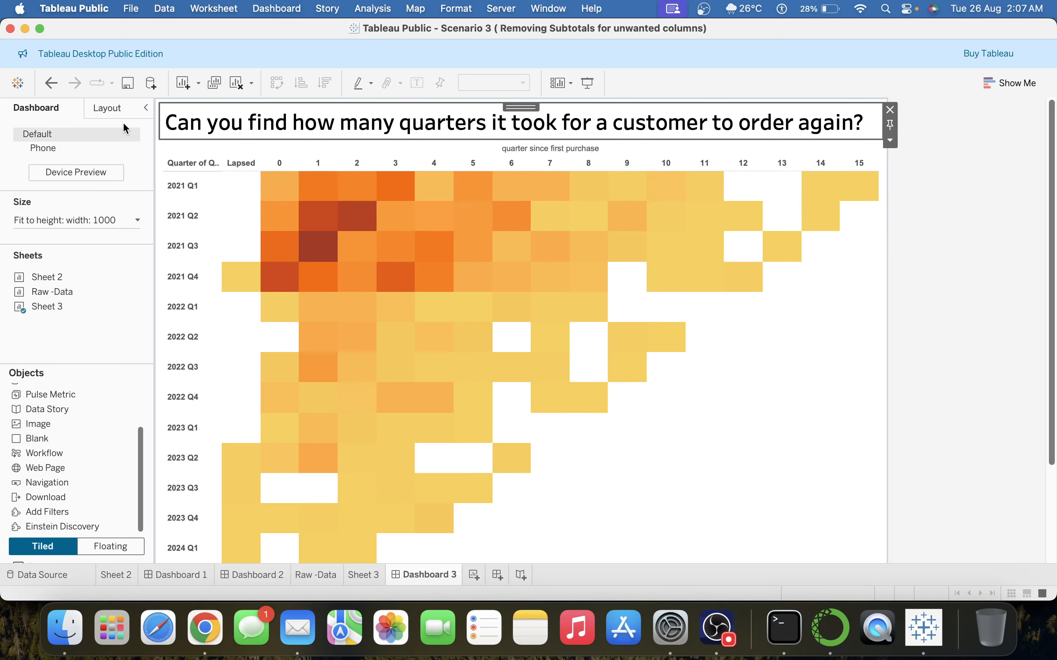
{"action": "left_click", "coordinate": [122, 109]}
{"action": "left_click", "coordinate": [29, 331]}
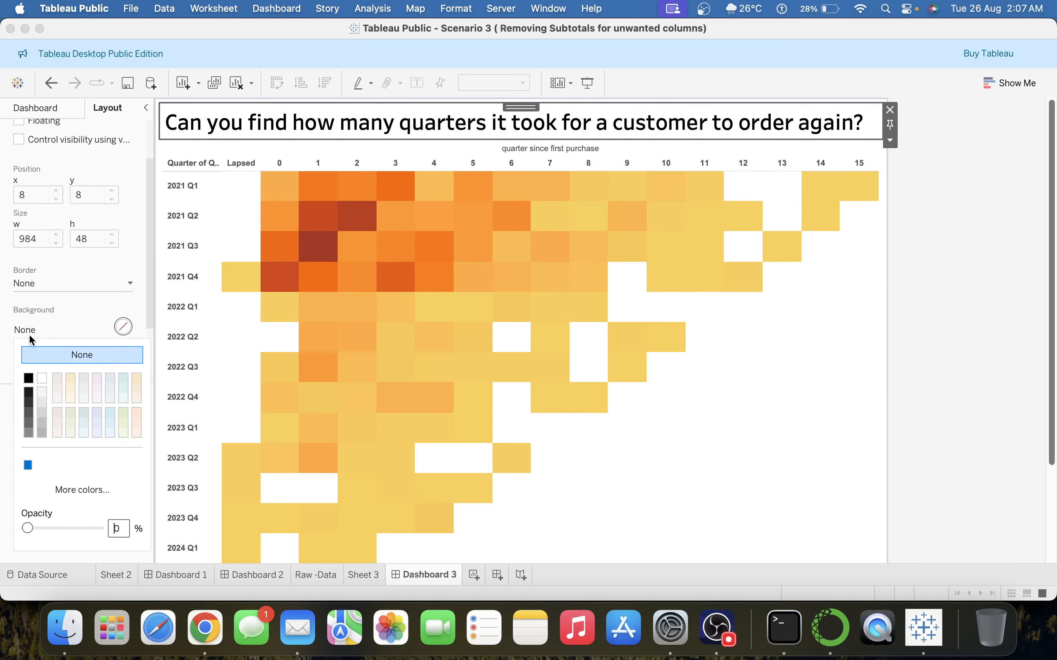
{"action": "left_click", "coordinate": [40, 410]}
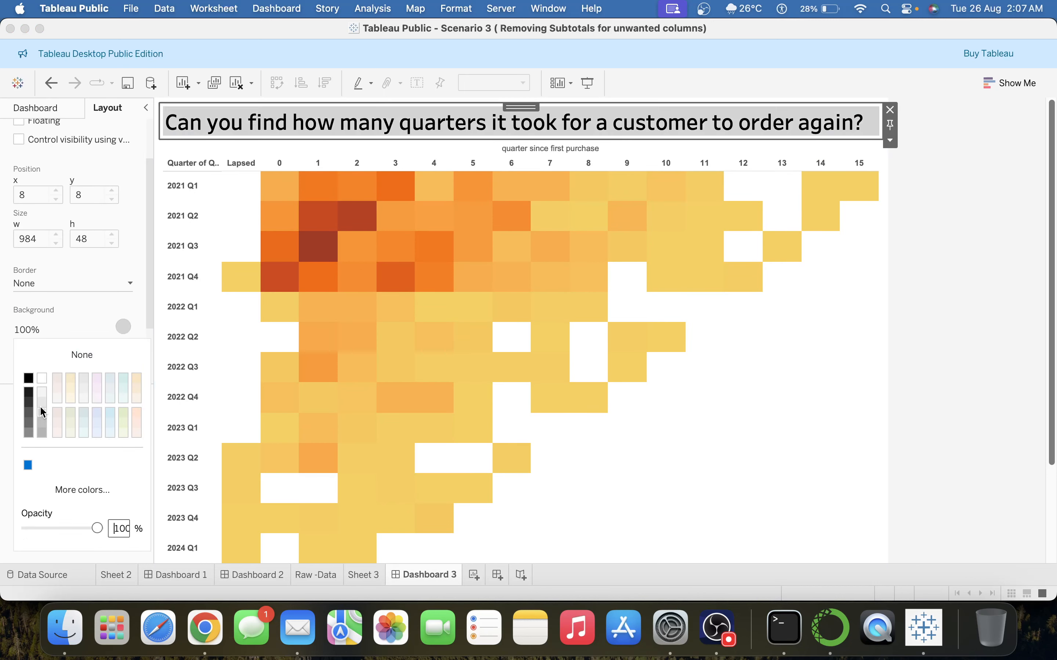
{"action": "left_click", "coordinate": [57, 329]}
Step: Set the dashboard title's outer padding to 0 on all sides and make the title area taller
{"action": "scroll", "coordinate": [53, 372], "scroll_direction": "down", "scroll_amount": 3}
{"action": "left_click", "coordinate": [52, 313]}
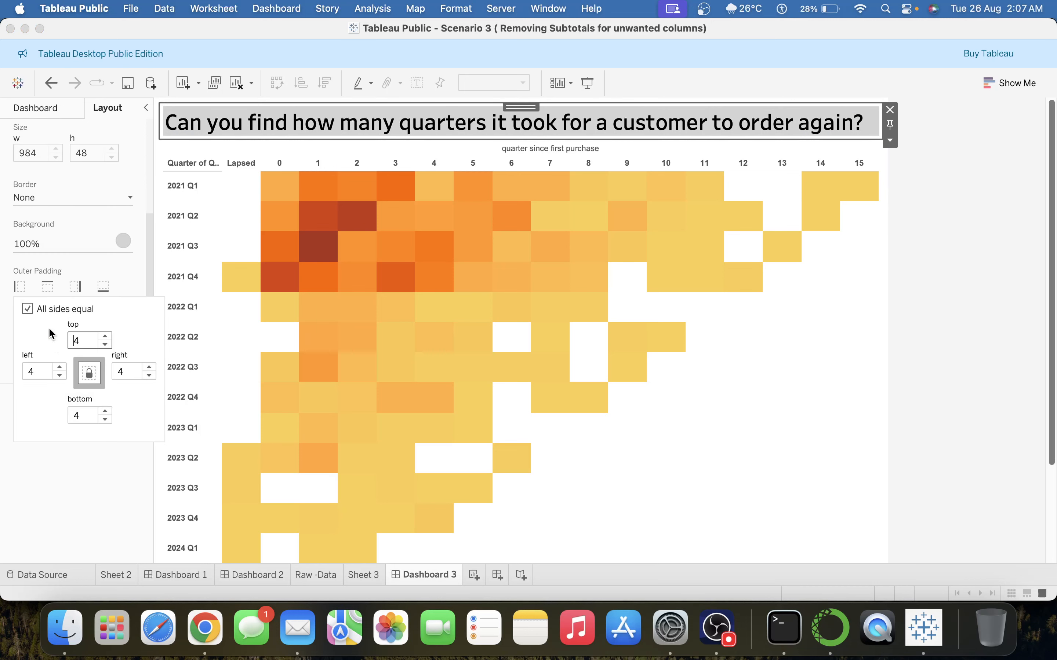
{"action": "left_click", "coordinate": [27, 309]}
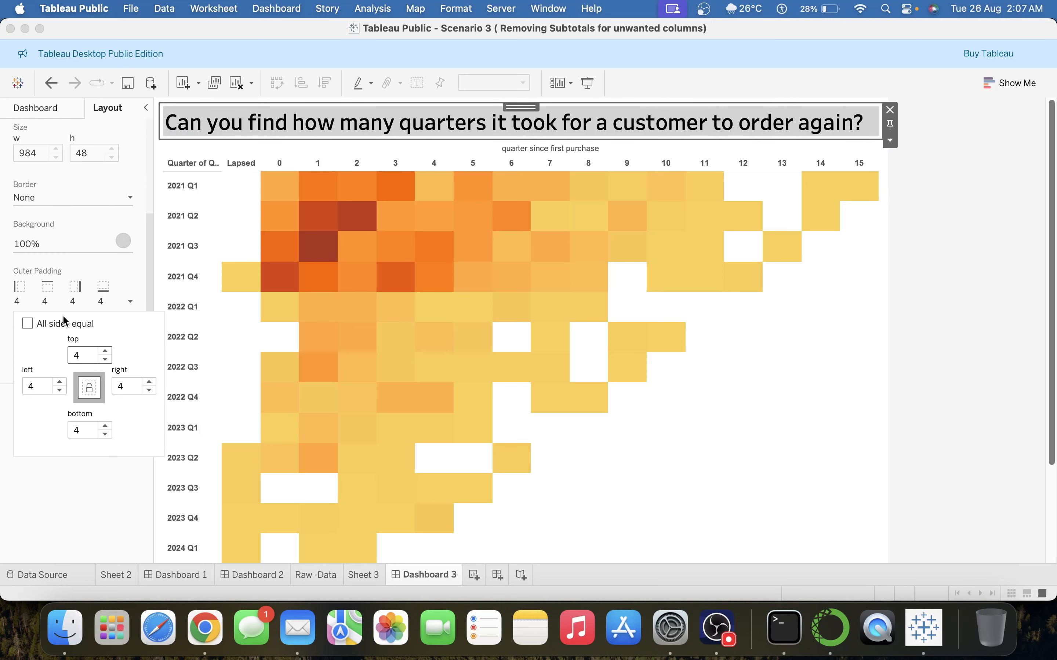
{"action": "double_click", "coordinate": [80, 355]}
{"action": "type", "text": "0"}
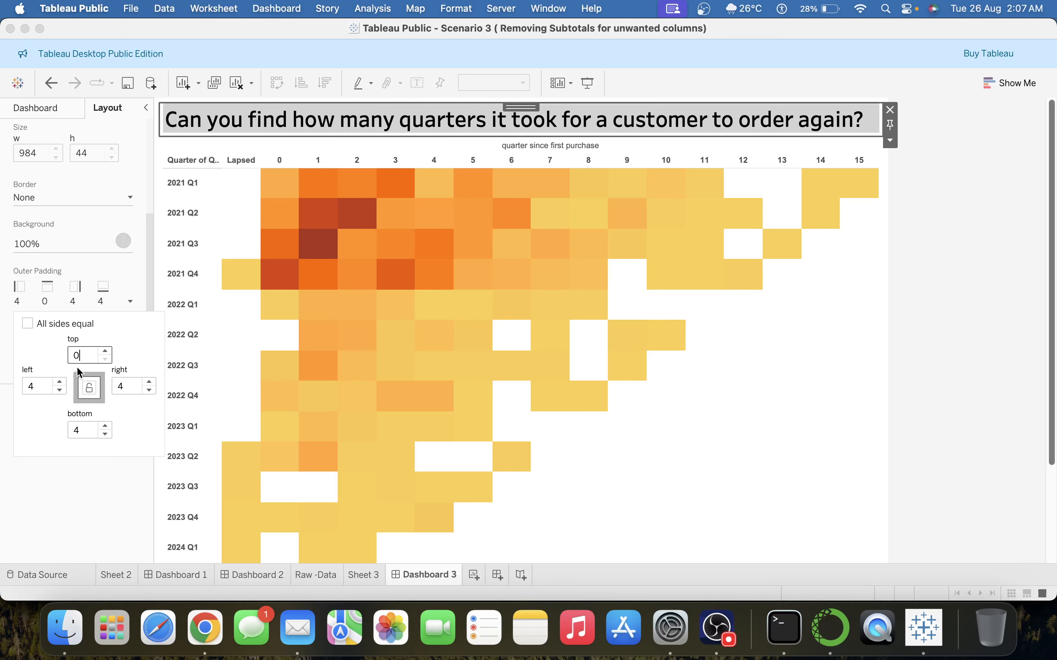
{"action": "left_click", "coordinate": [27, 324]}
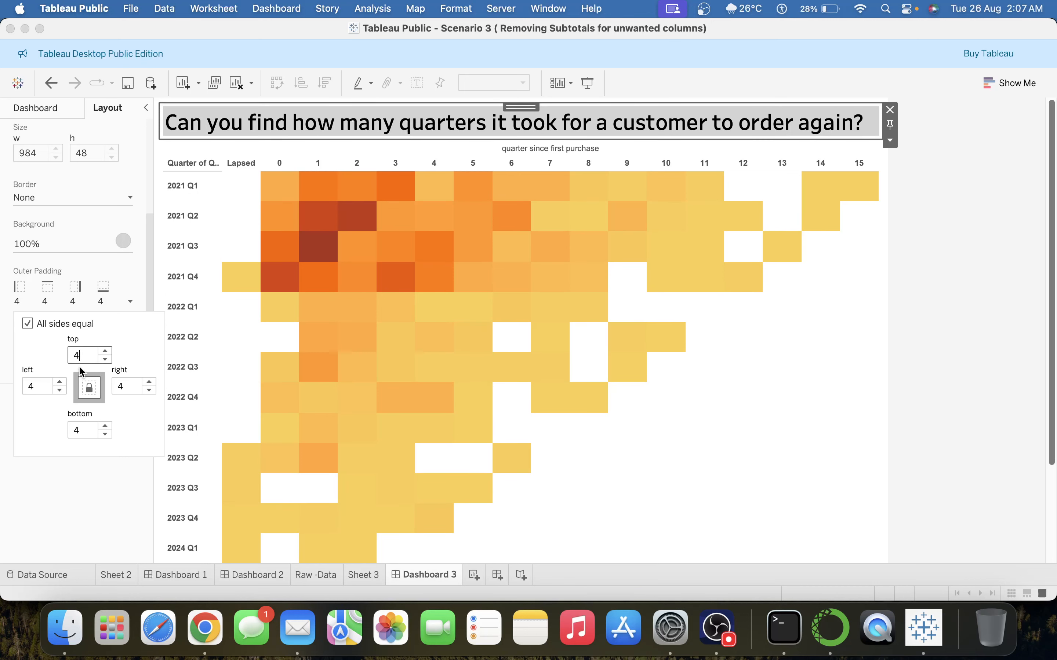
{"action": "left_click", "coordinate": [90, 387]}
{"action": "double_click", "coordinate": [77, 355]}
{"action": "left_click", "coordinate": [27, 323]}
{"action": "double_click", "coordinate": [80, 354]}
{"action": "type", "text": "0"}
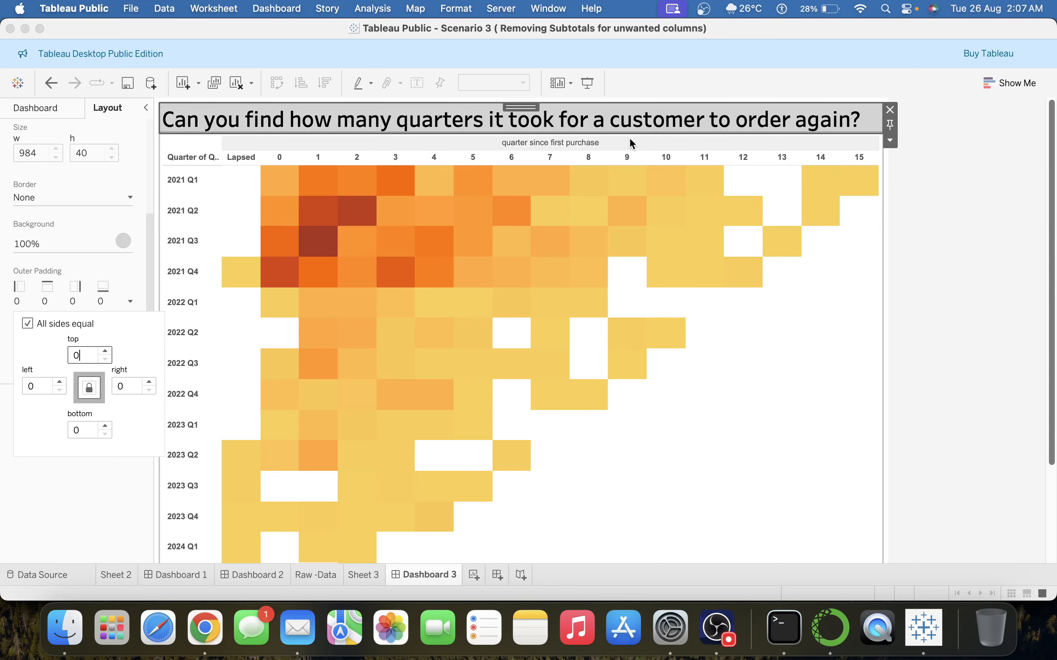
{"action": "left_click_drag", "start_coordinate": [626, 133], "coordinate": [626, 156]}
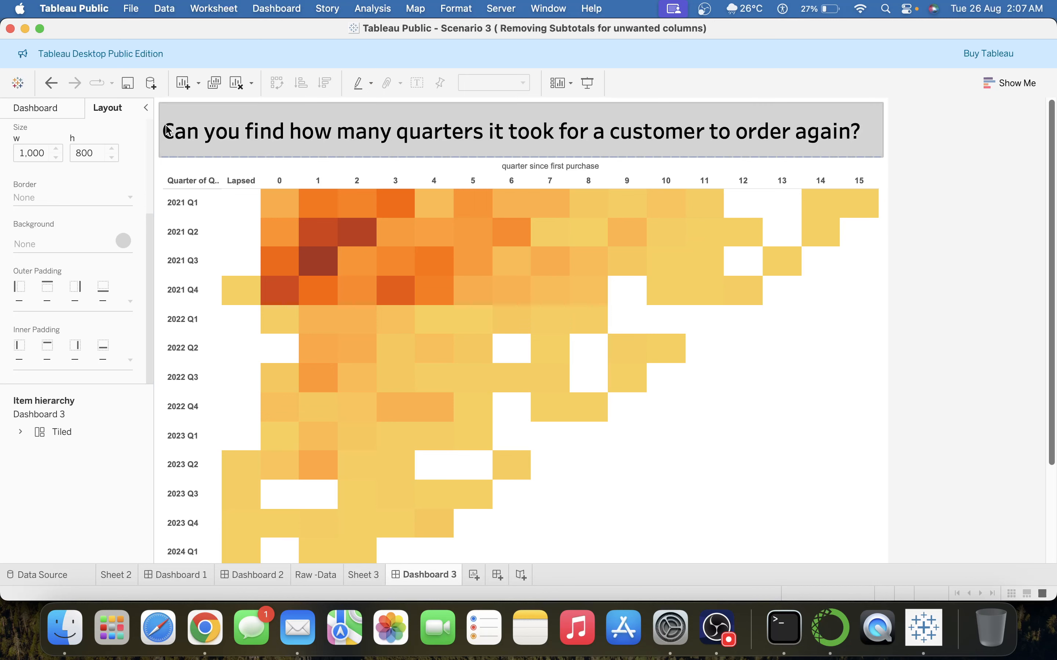
Step: Add a thin solid light gray border around the dashboard's main tiled container
{"action": "left_click", "coordinate": [165, 109]}
{"action": "left_click", "coordinate": [165, 109]}
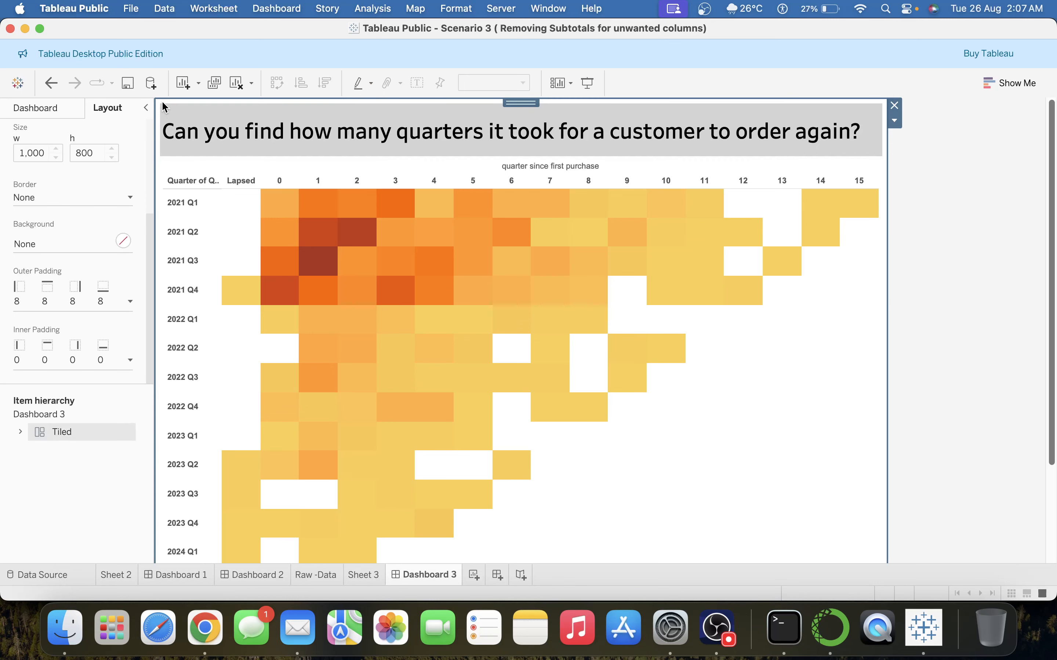
{"action": "left_click", "coordinate": [39, 244]}
{"action": "left_click", "coordinate": [35, 238]}
{"action": "left_click", "coordinate": [39, 198]}
{"action": "left_click", "coordinate": [42, 360]}
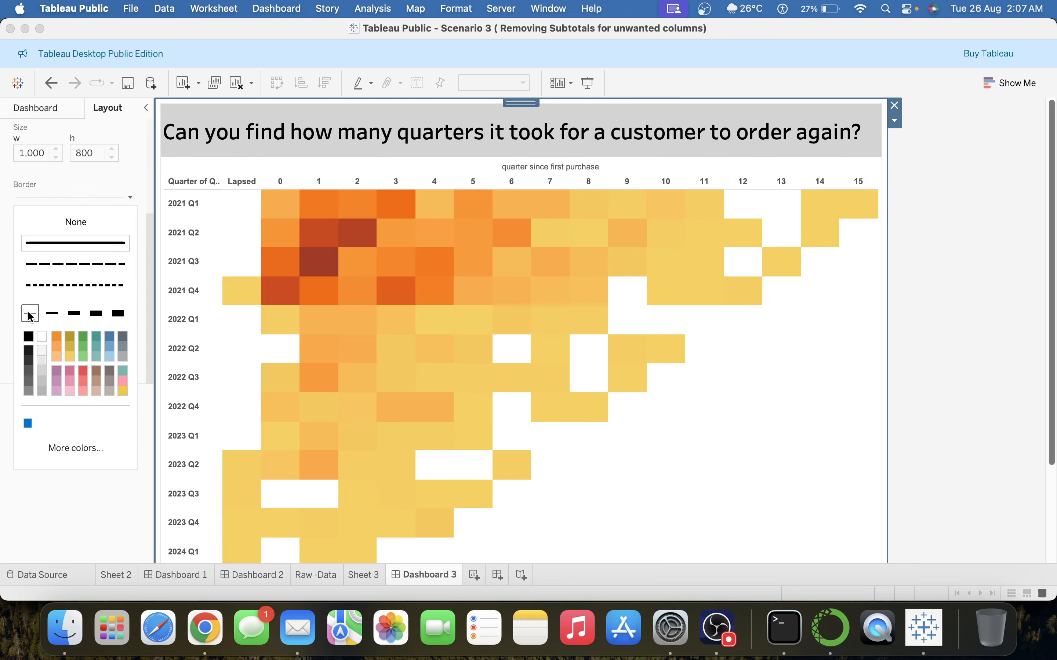
{"action": "left_click", "coordinate": [959, 316]}
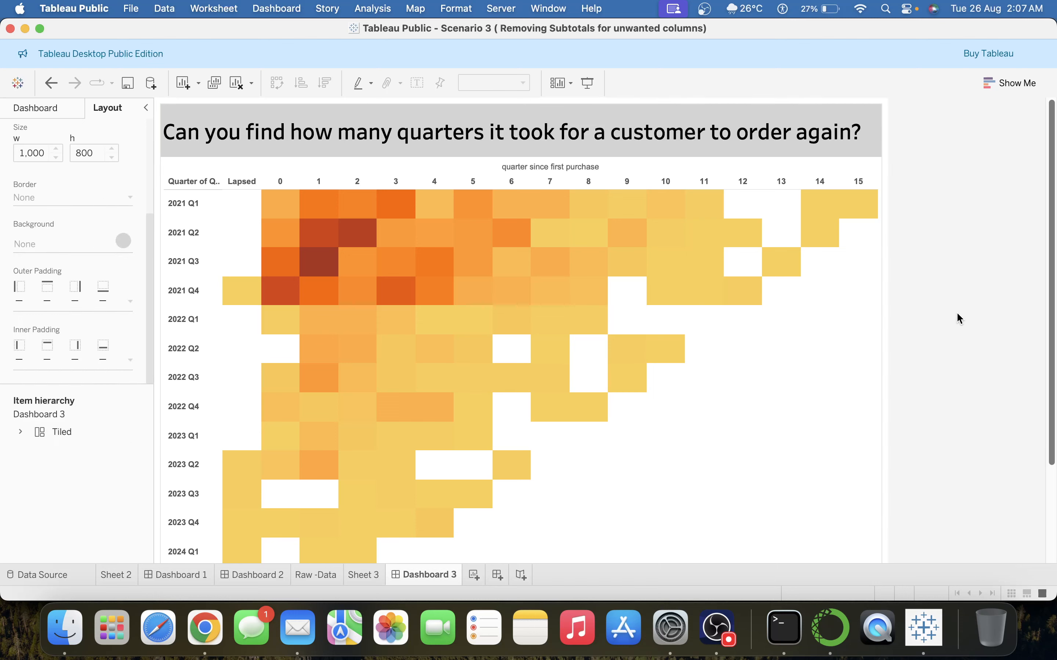
Step: Preview the dashboard in presentation mode, check the tooltips on matrix cells in 2022 Q1 and 2023 Q1, and return to editing
{"action": "left_click", "coordinate": [588, 83]}
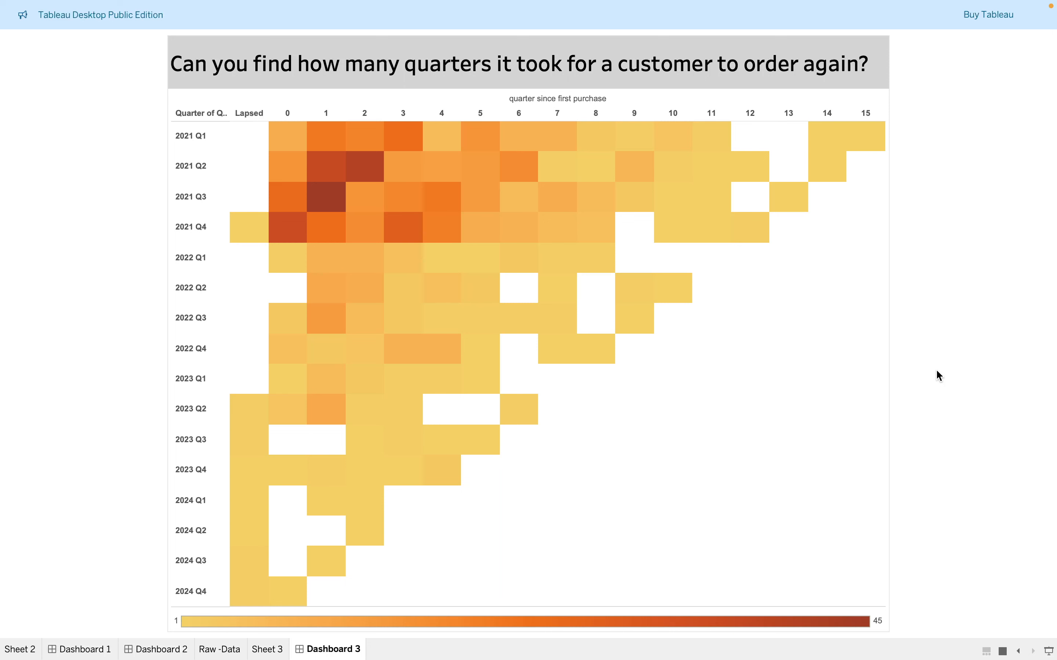
{"action": "mouse_move", "coordinate": [552, 262]}
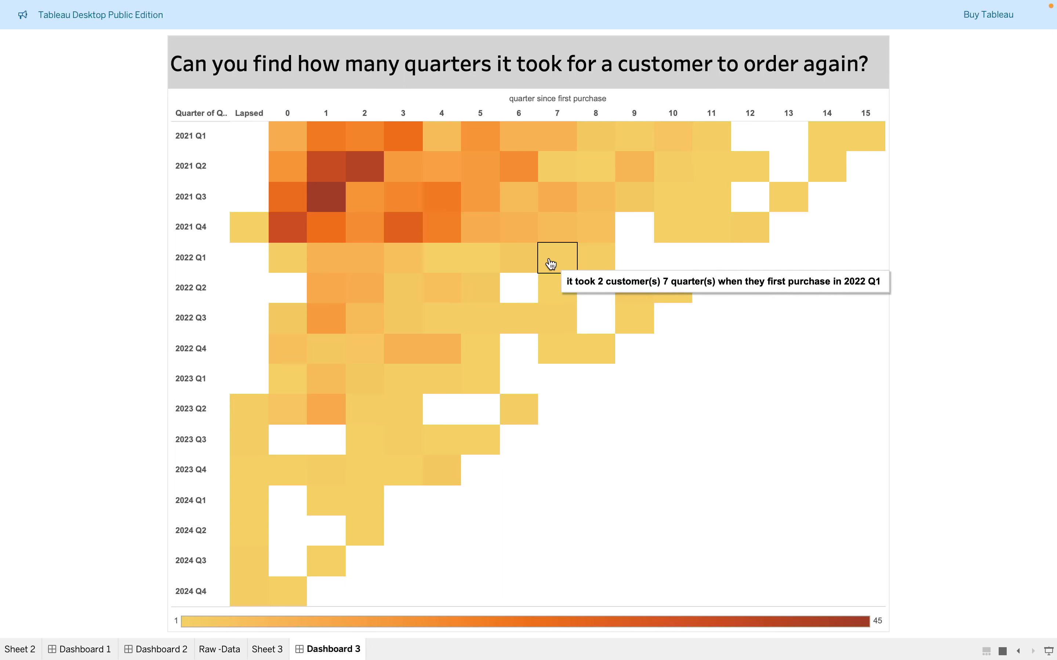
{"action": "mouse_move", "coordinate": [332, 380]}
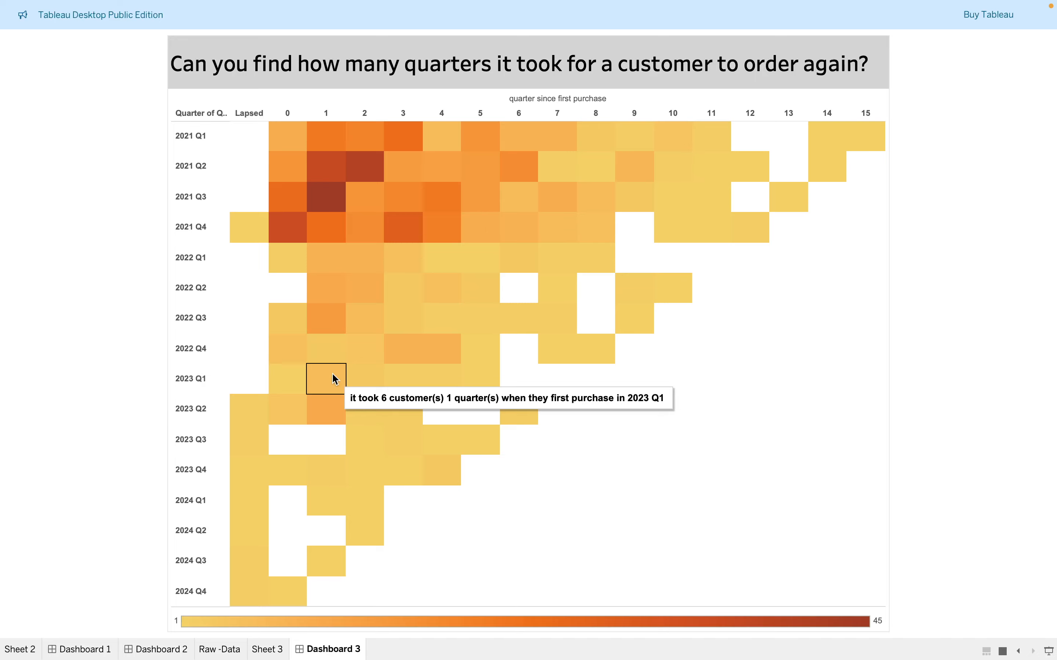
{"action": "key", "text": "Escape"}
{"action": "scroll", "coordinate": [789, 399], "scroll_direction": "down", "scroll_amount": 1}
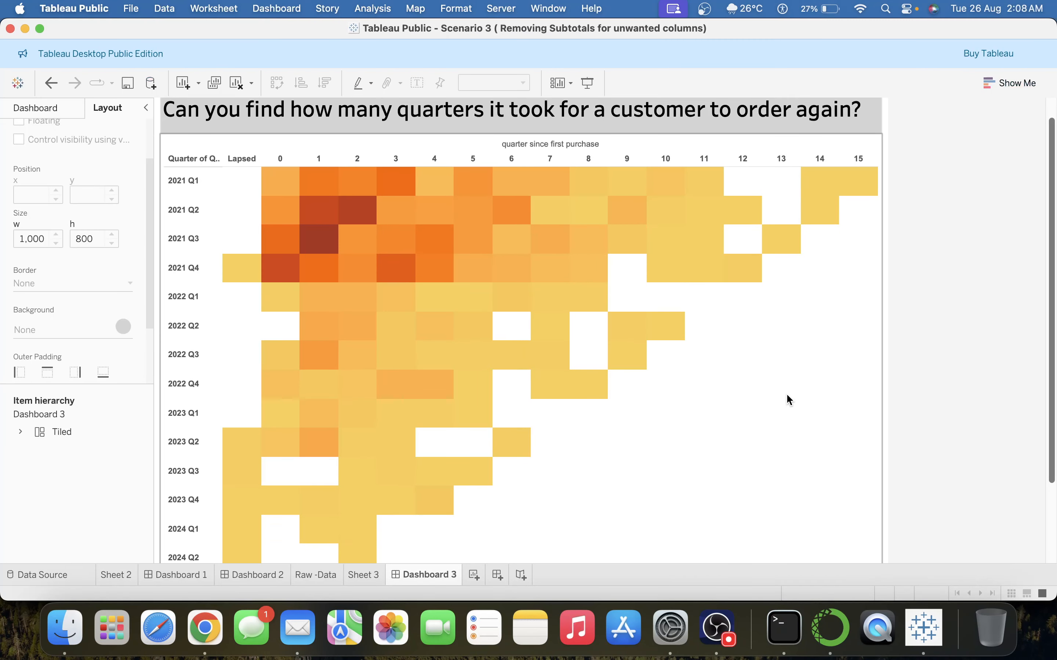
{"action": "scroll", "coordinate": [787, 395], "scroll_direction": "down", "scroll_amount": 5}
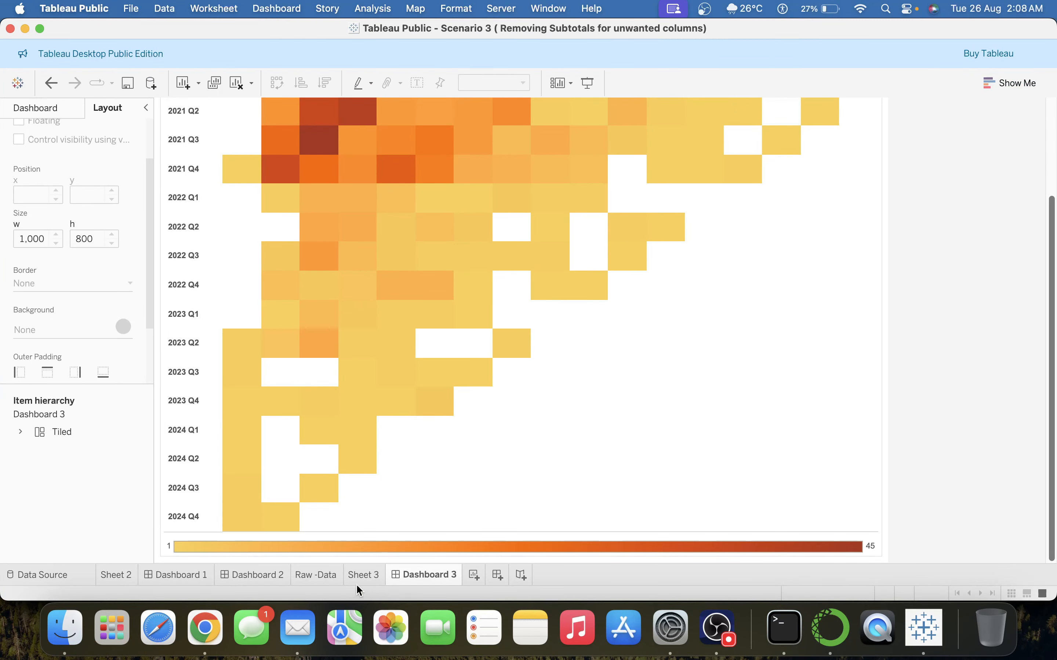